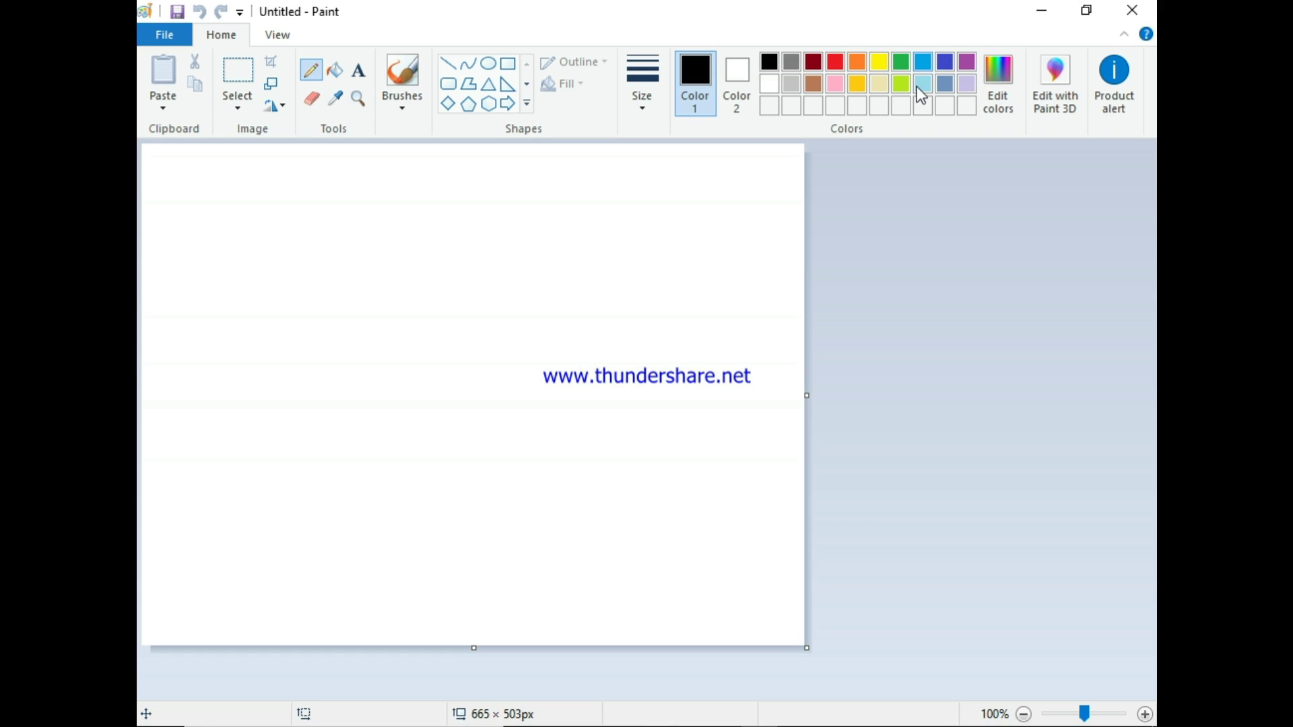
click(860, 60)
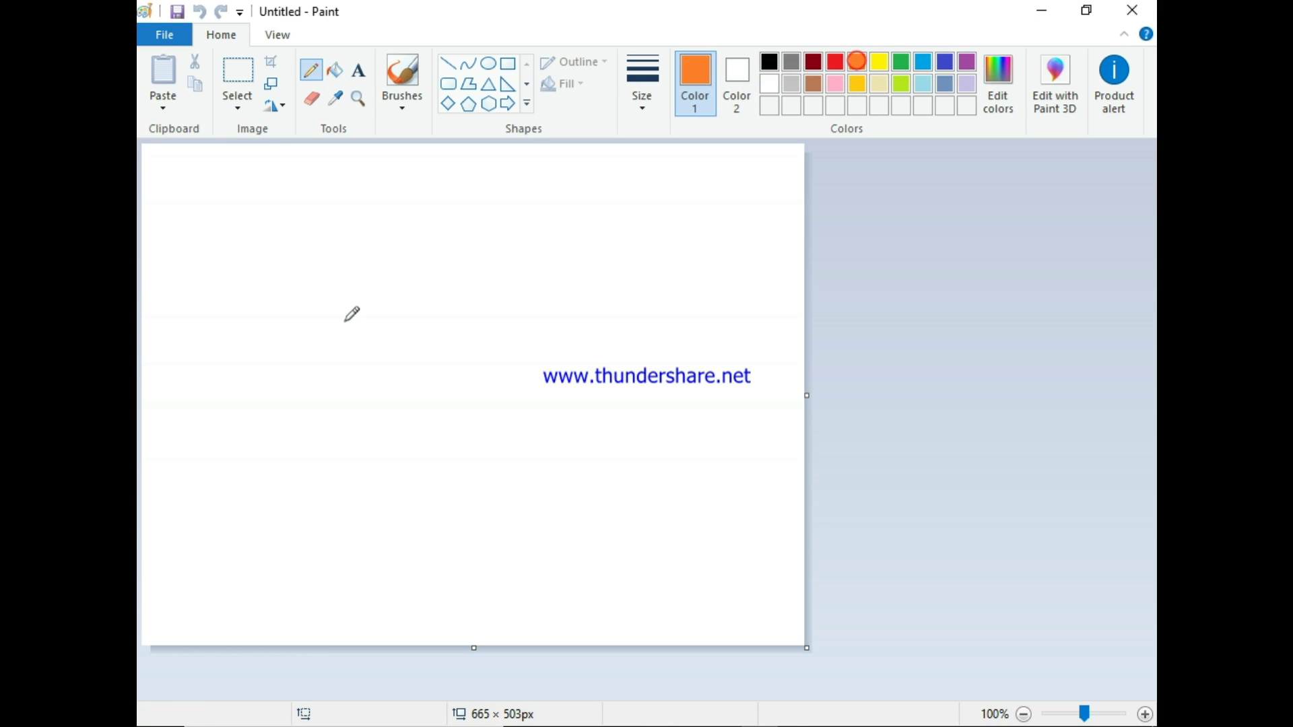
click(769, 62)
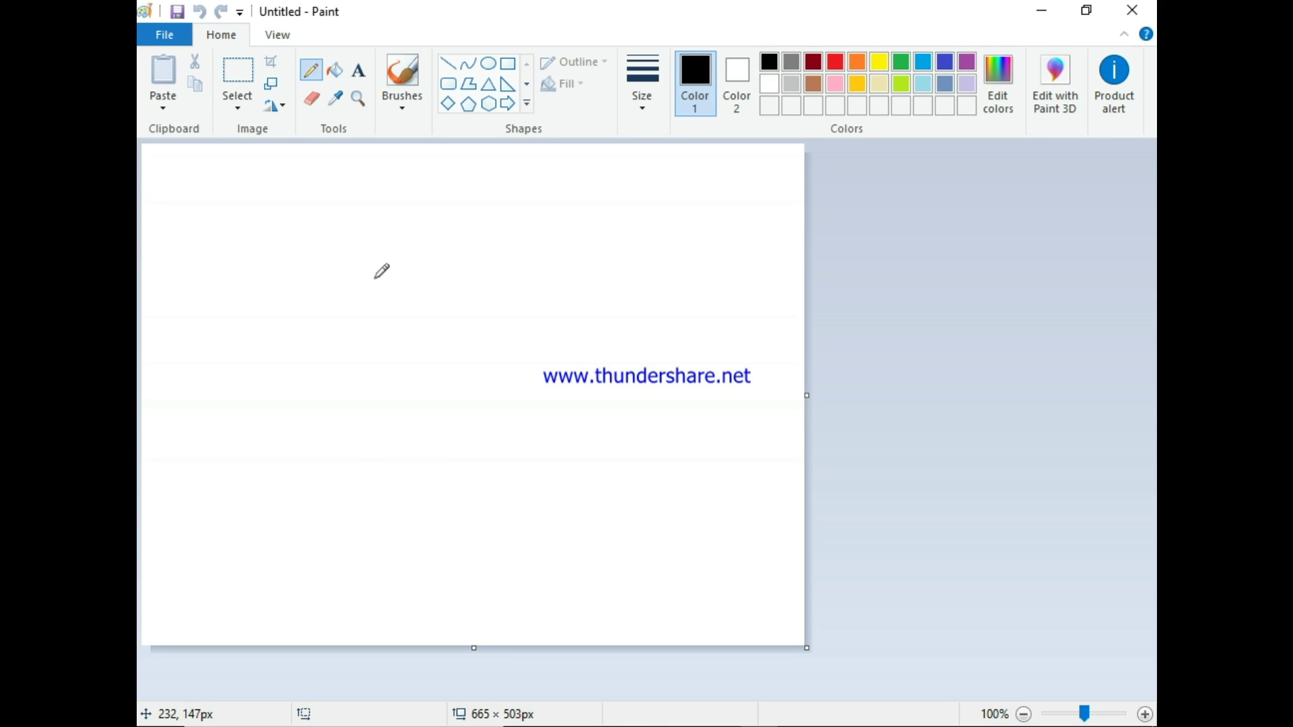
mouse_move(399, 190)
mouse_down()
mouse_move(400, 256)
mouse_move(422, 257)
mouse_up()
click(199, 12)
Step: Set the Pencil line thickness to the third of the four available sizes
click(655, 98)
click(634, 254)
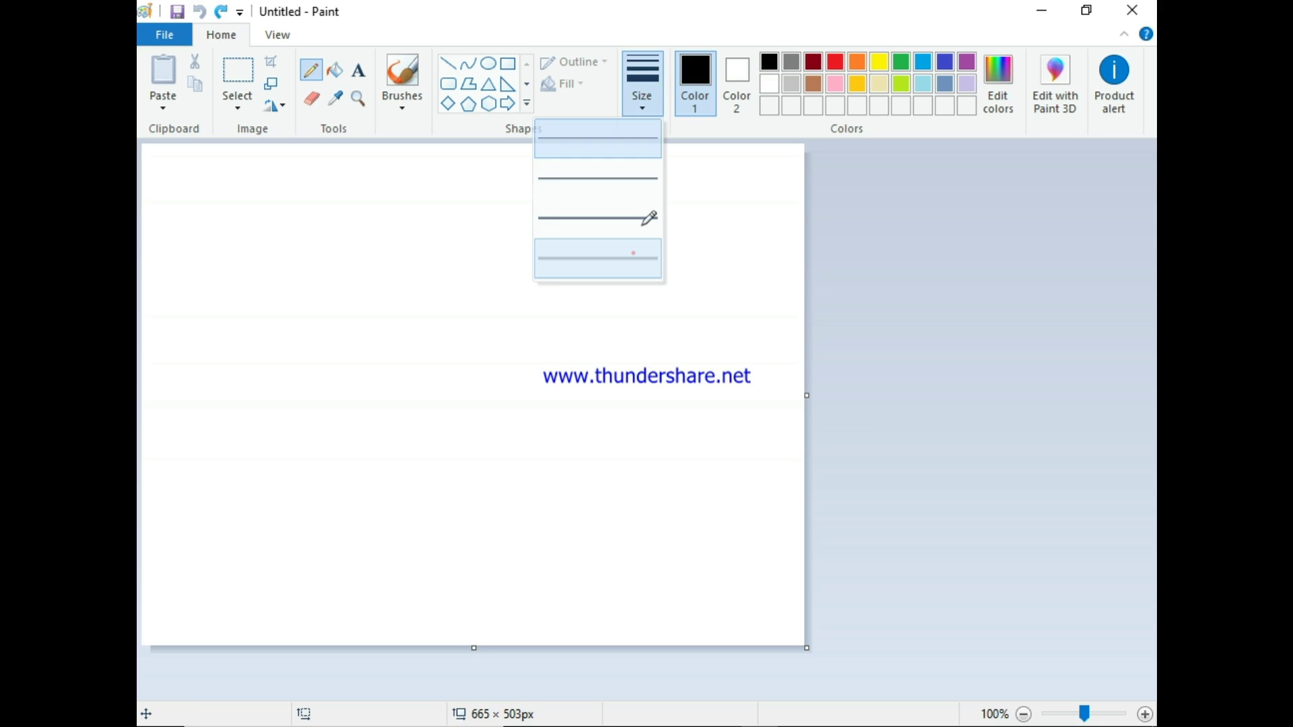
click(633, 88)
click(619, 221)
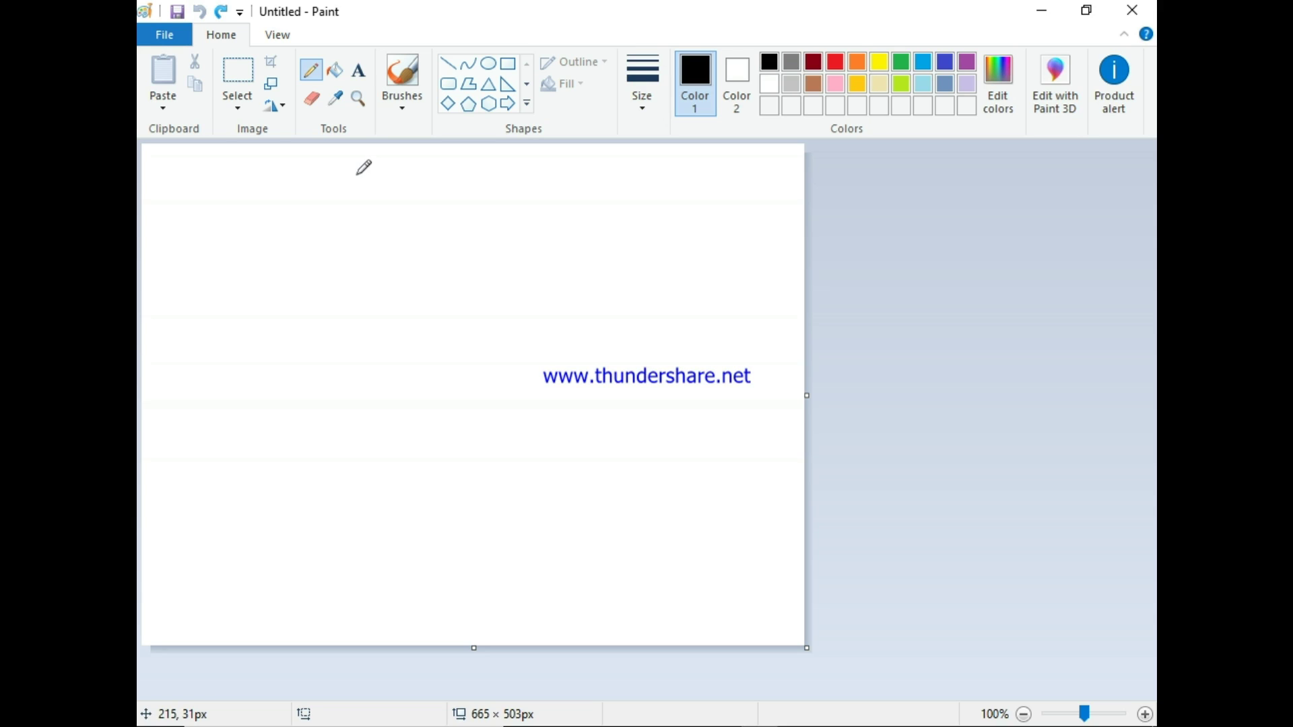
drag(356, 176, 357, 245)
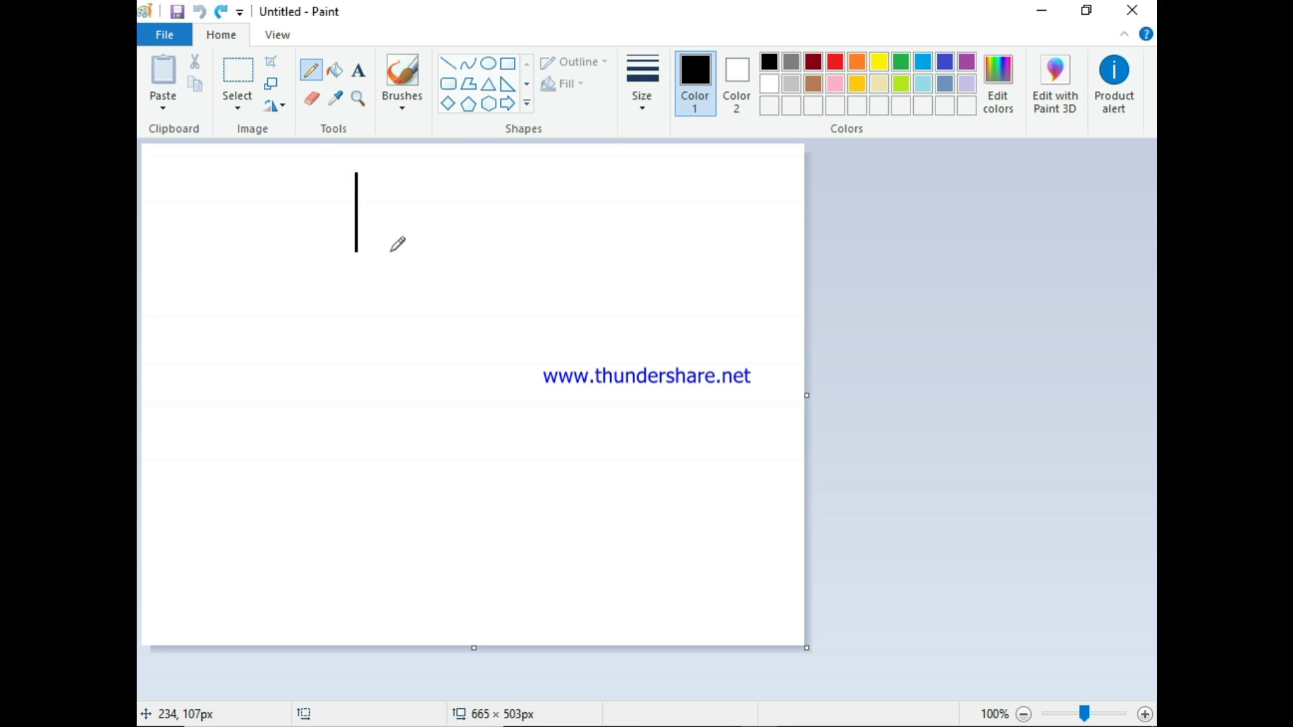
drag(357, 247, 413, 245)
click(200, 12)
click(200, 12)
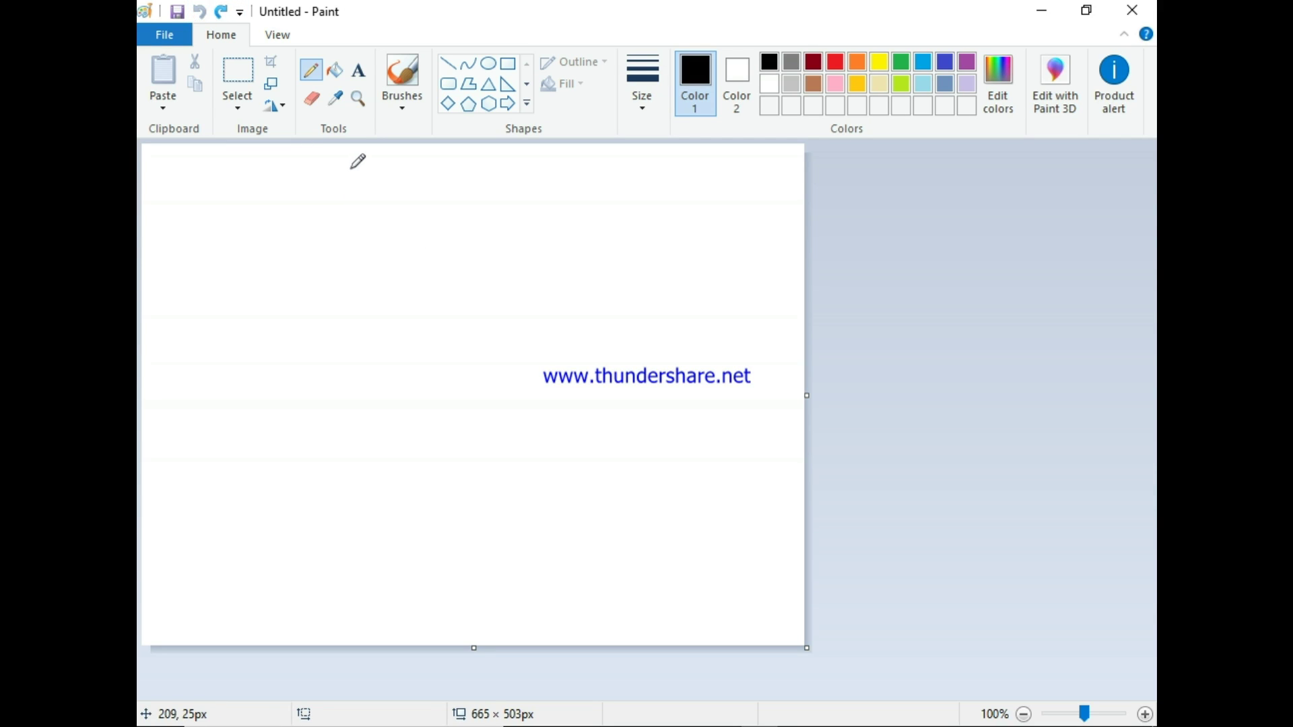
drag(350, 166, 348, 225)
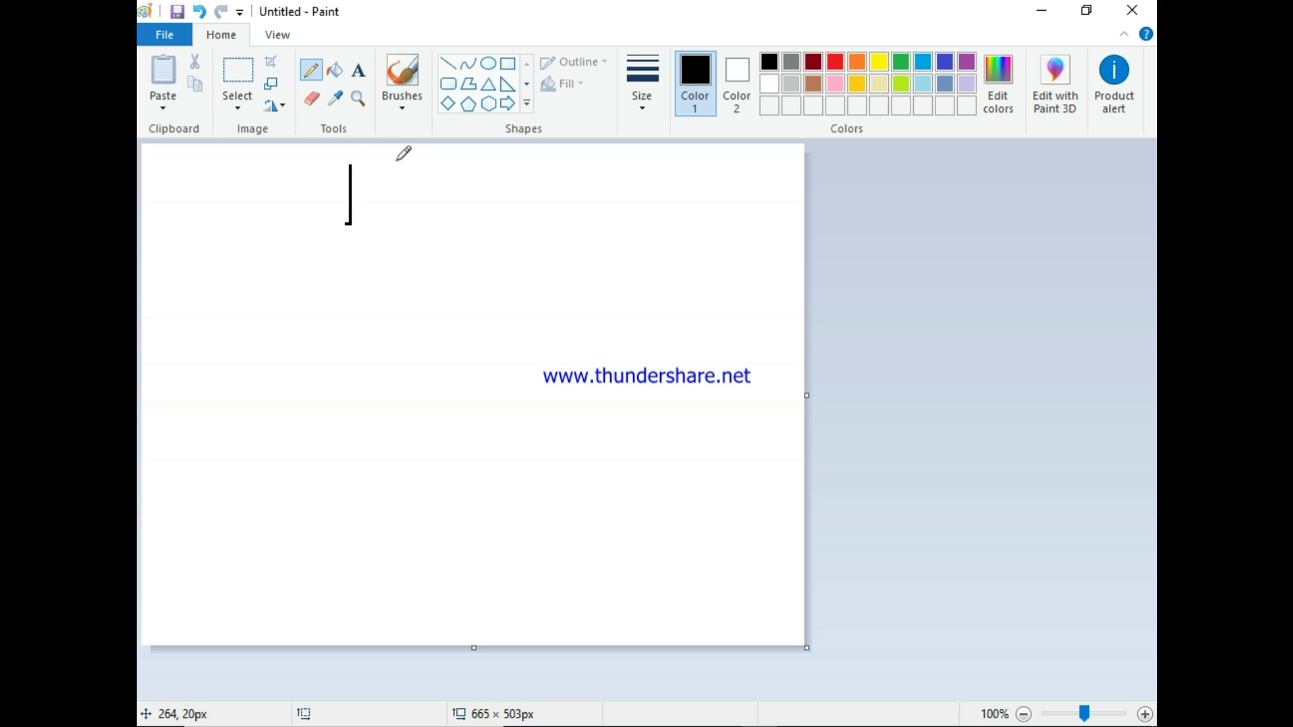
click(199, 12)
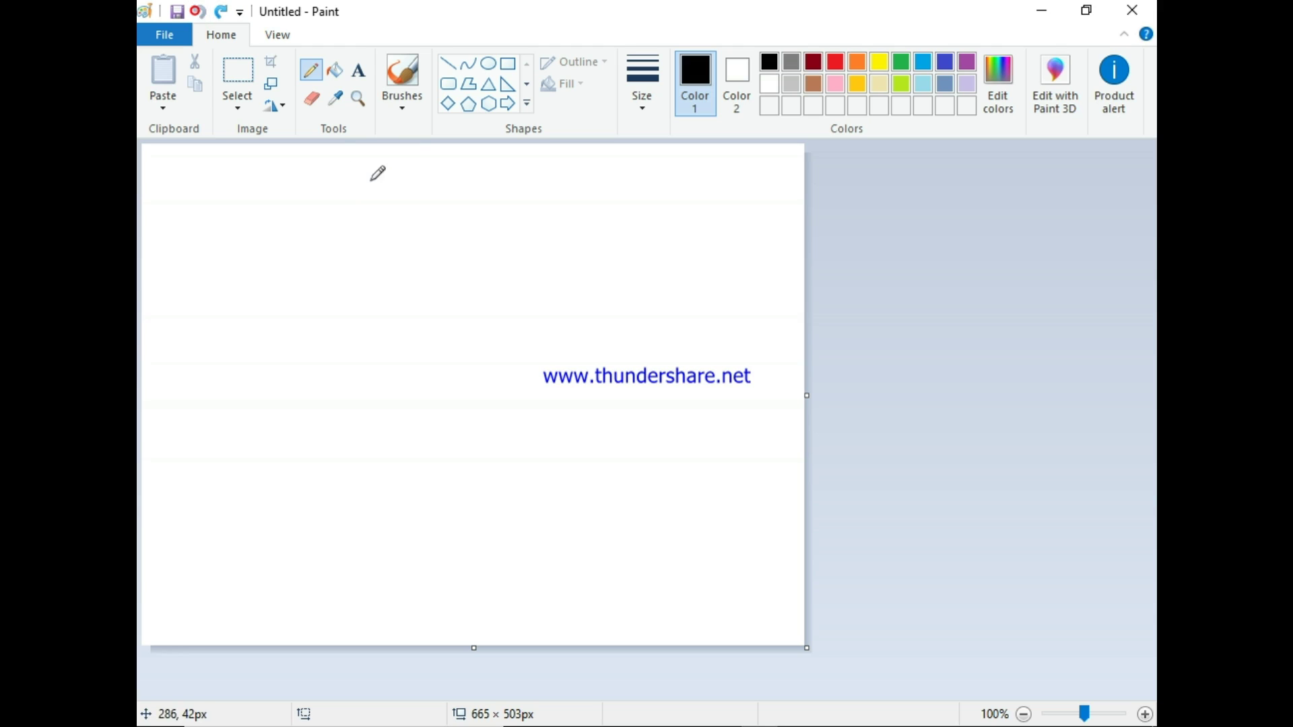
drag(344, 163, 344, 229)
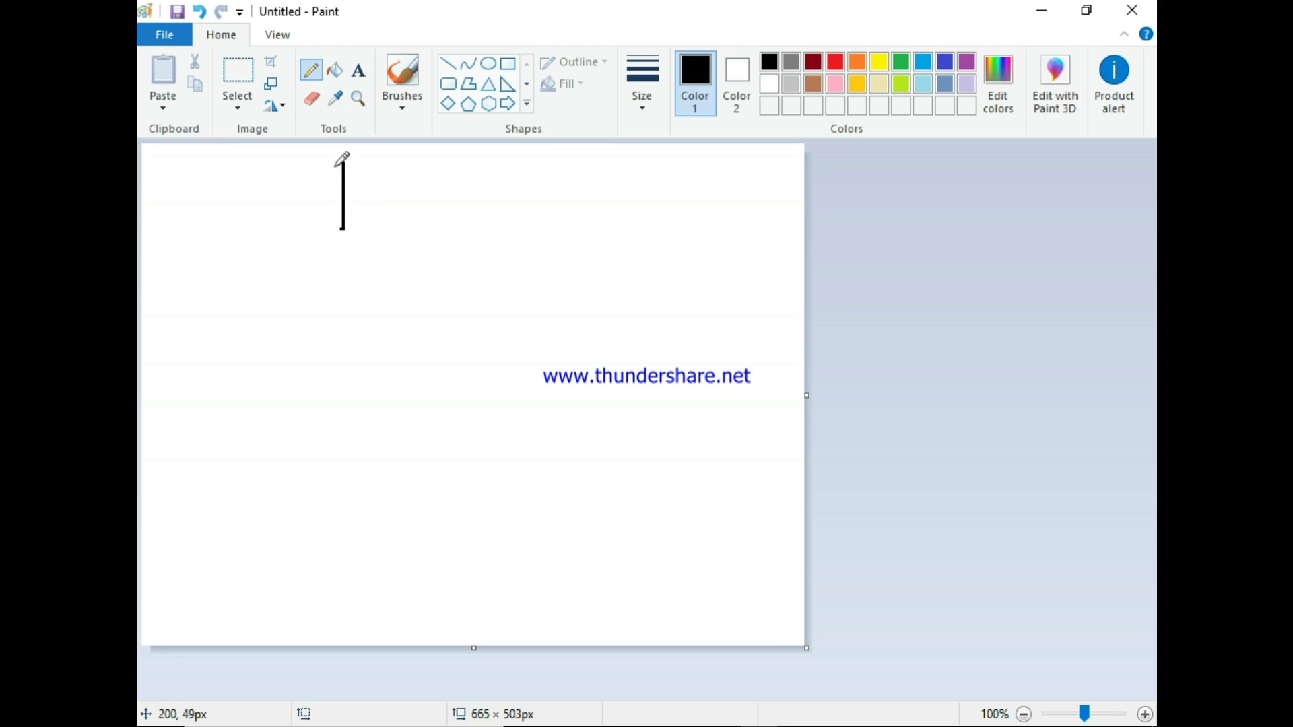
click(201, 11)
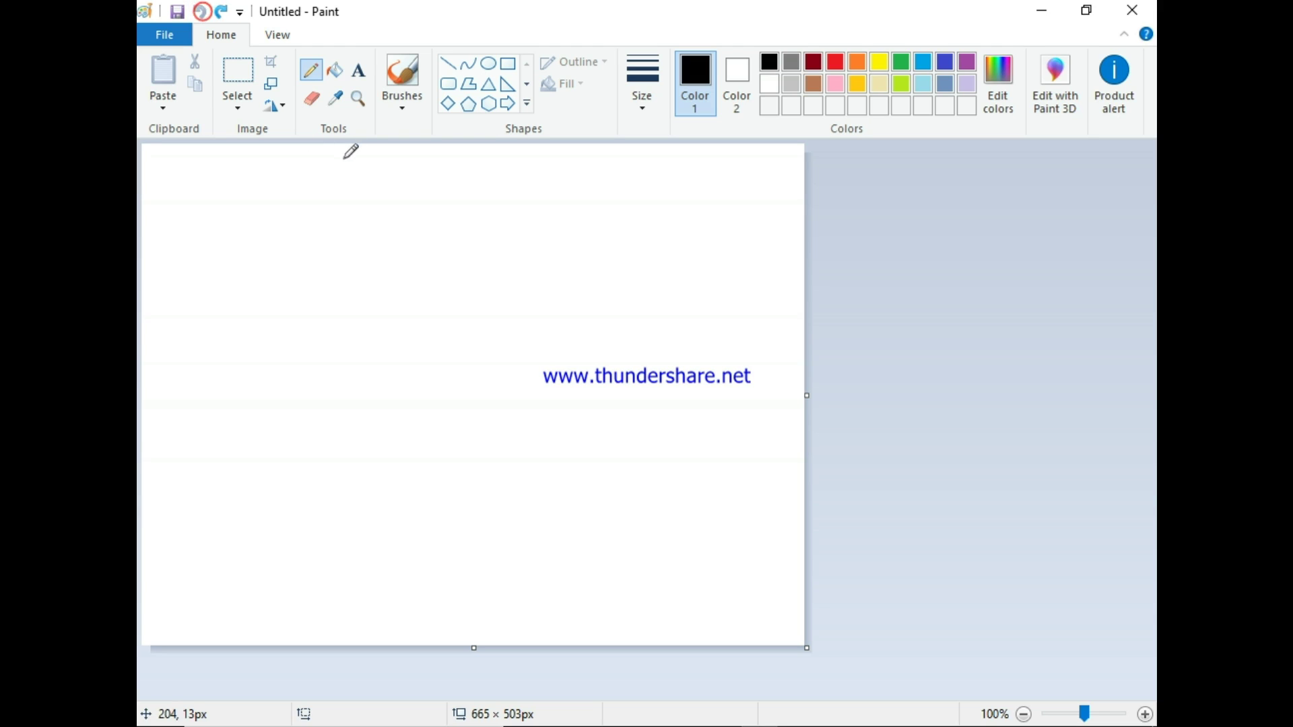
drag(334, 179, 331, 235)
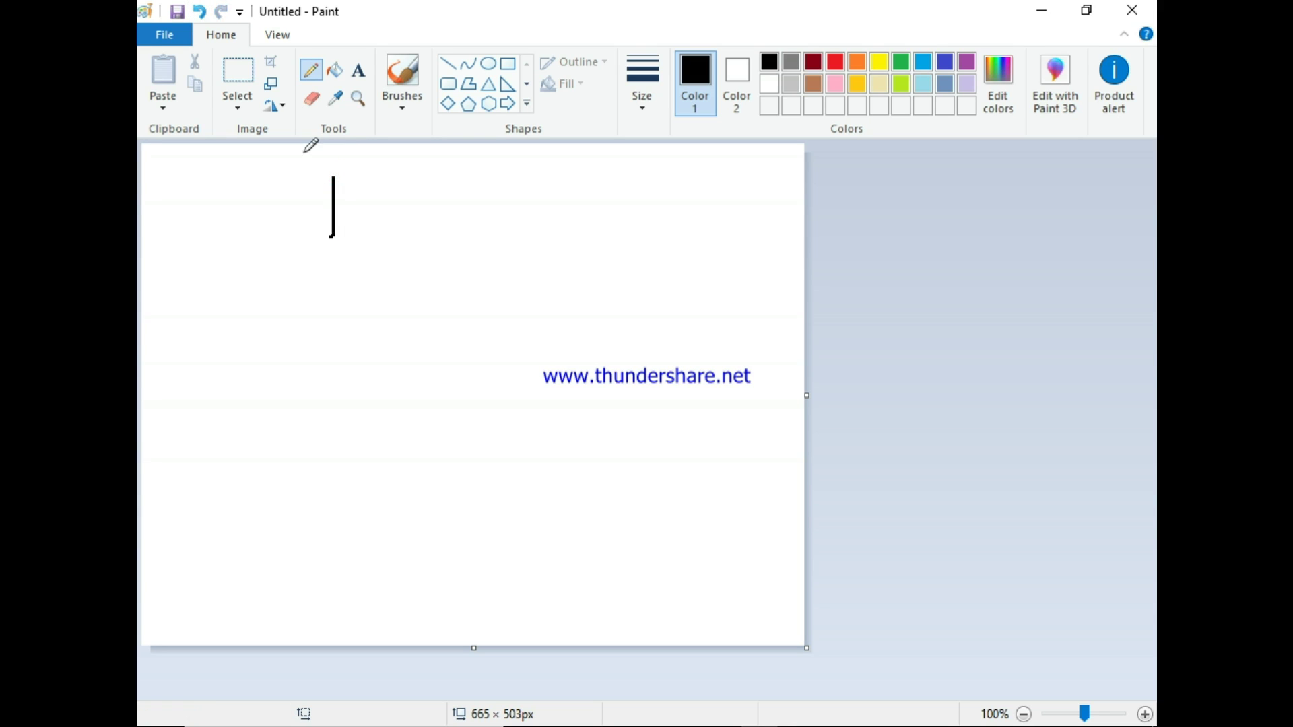
click(200, 12)
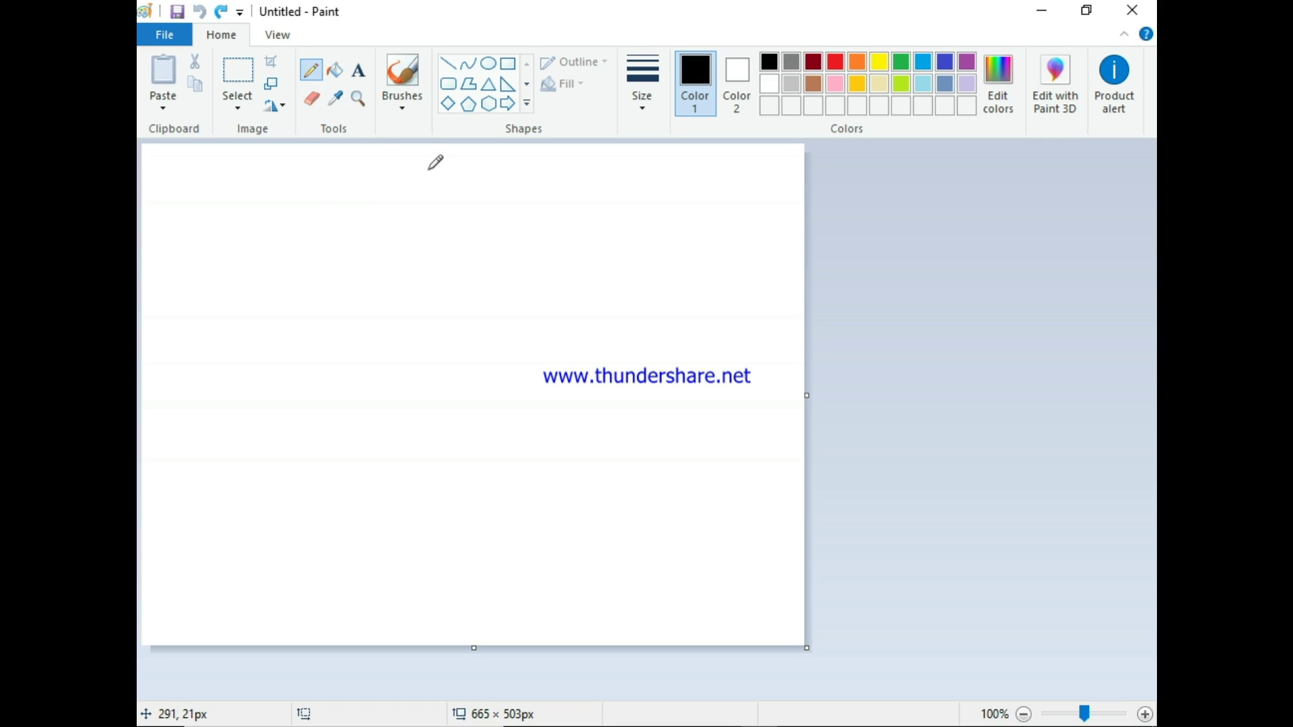
drag(401, 162, 400, 233)
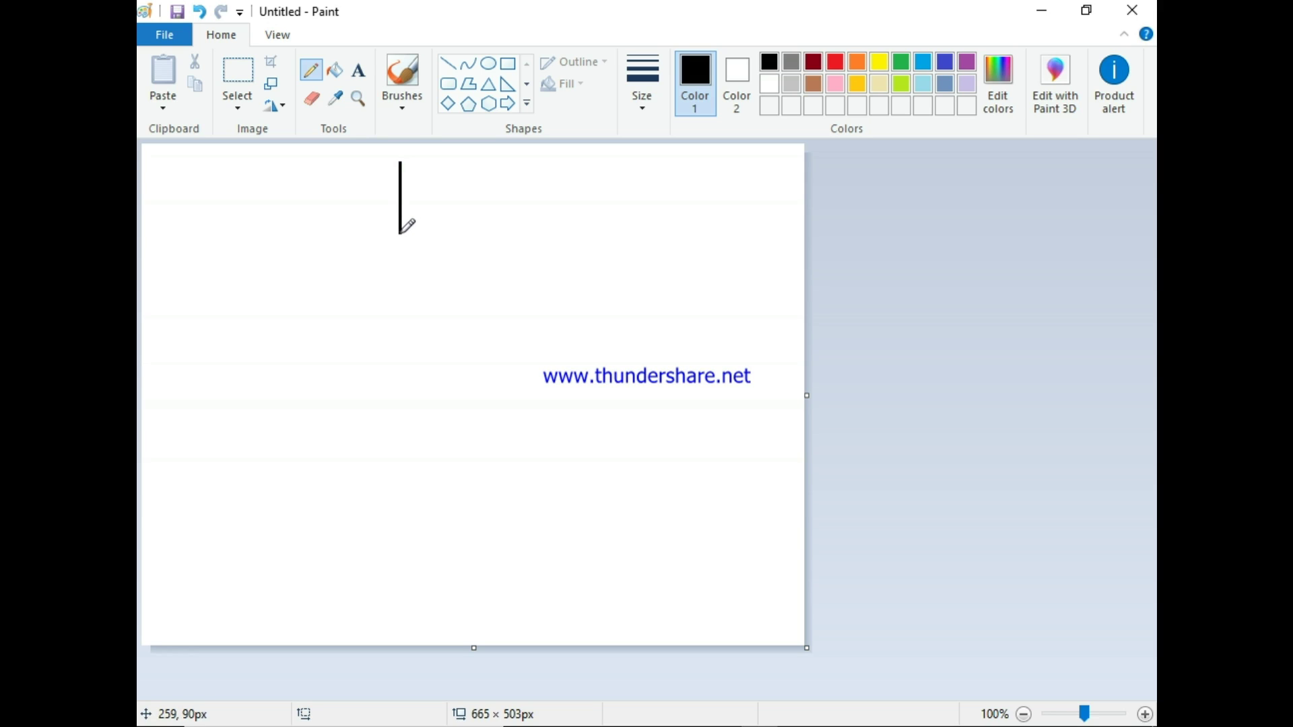
drag(400, 234, 478, 235)
drag(478, 233, 484, 234)
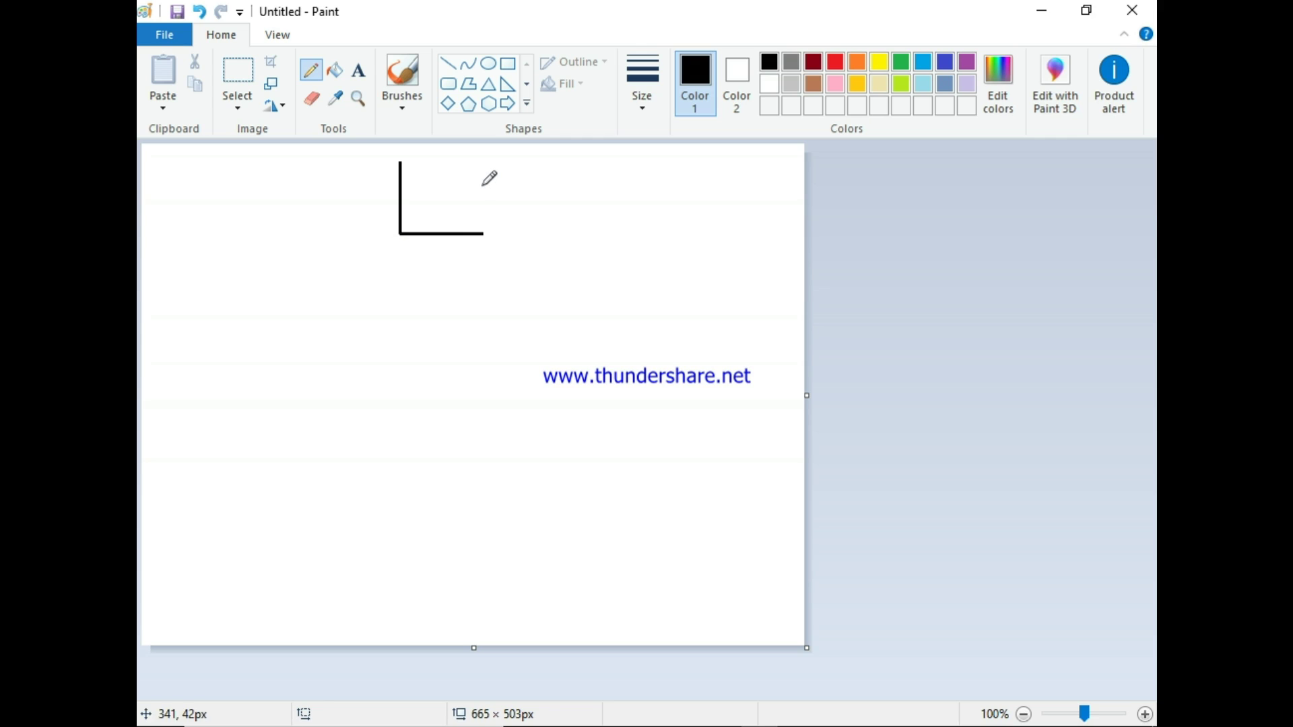
click(199, 10)
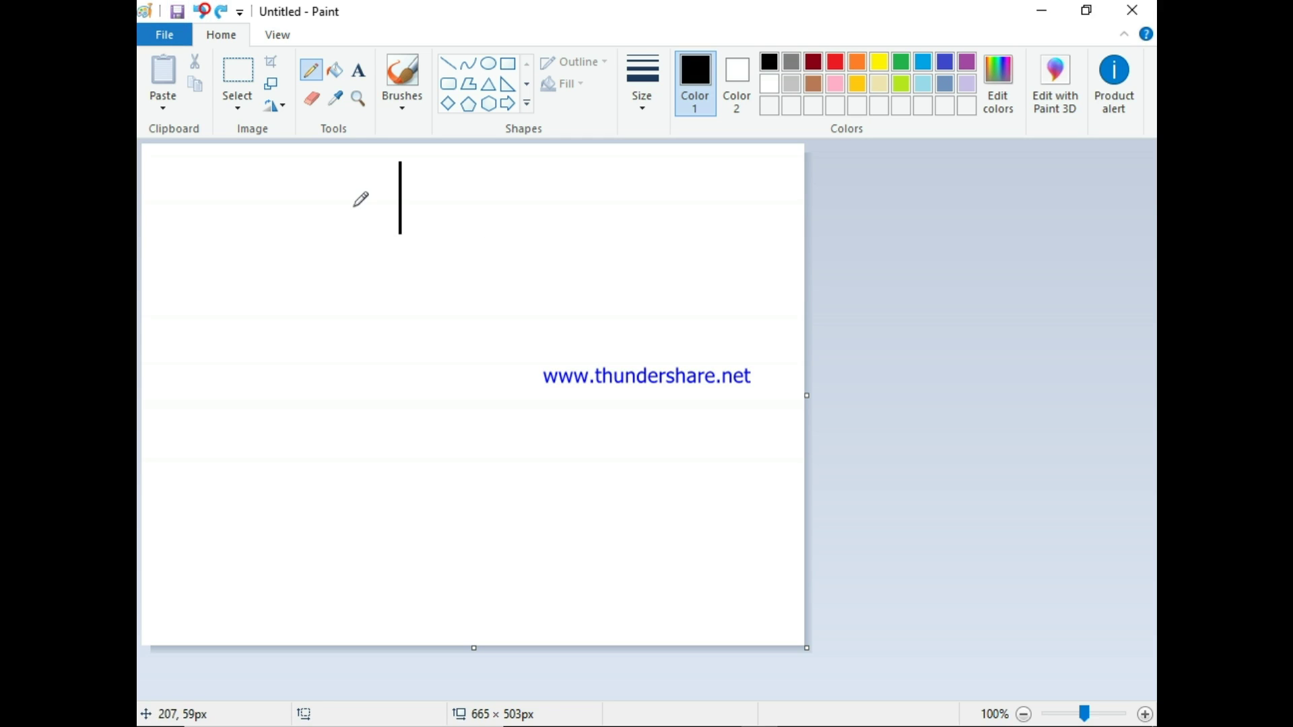
click(401, 234)
drag(435, 234, 401, 234)
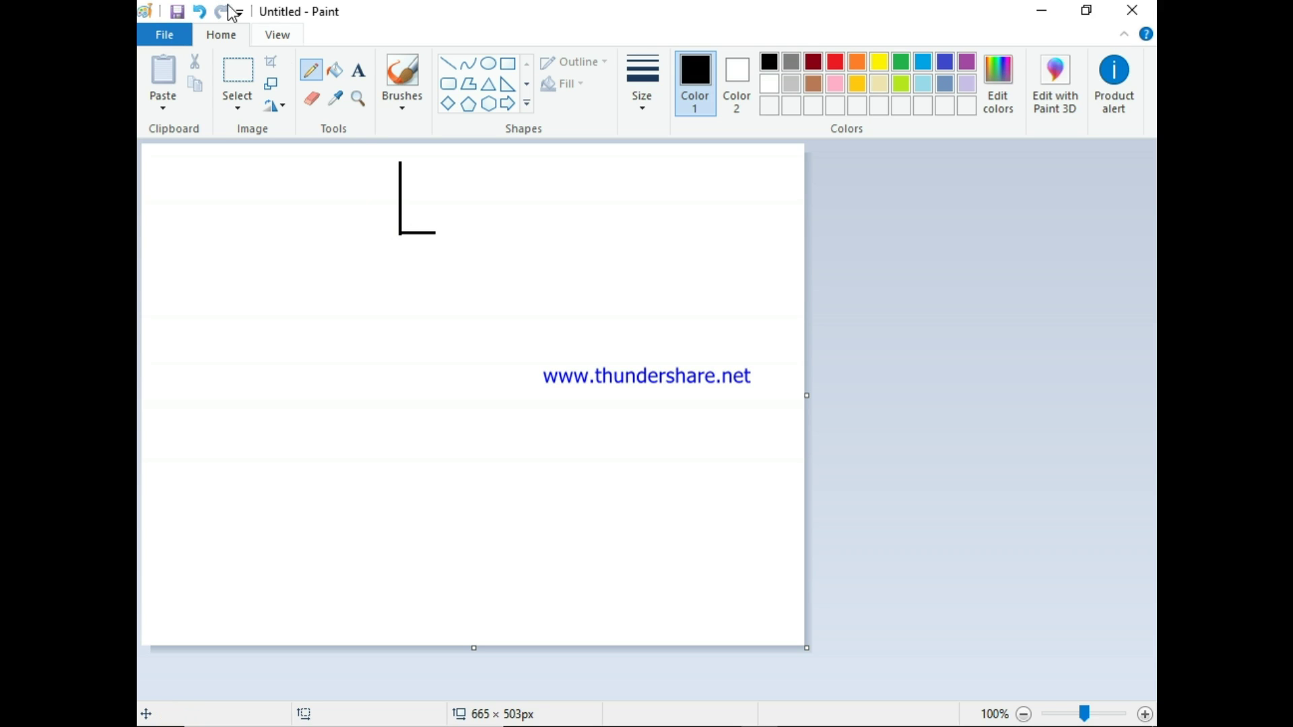
click(200, 13)
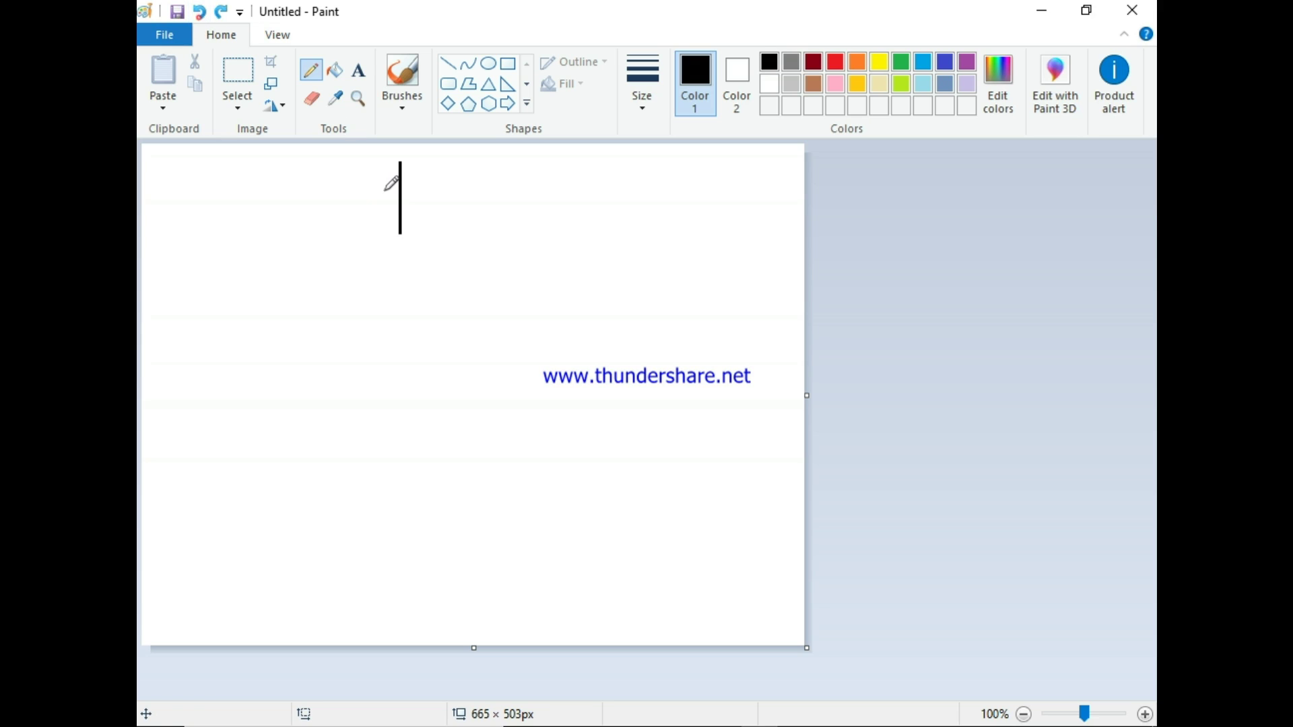
click(401, 233)
click(200, 13)
click(200, 12)
Step: Draw a black figure from rectangles: a head about 94 × 81 px, a torso about 129 × 134 px beneath it, and two narrow legs
click(469, 104)
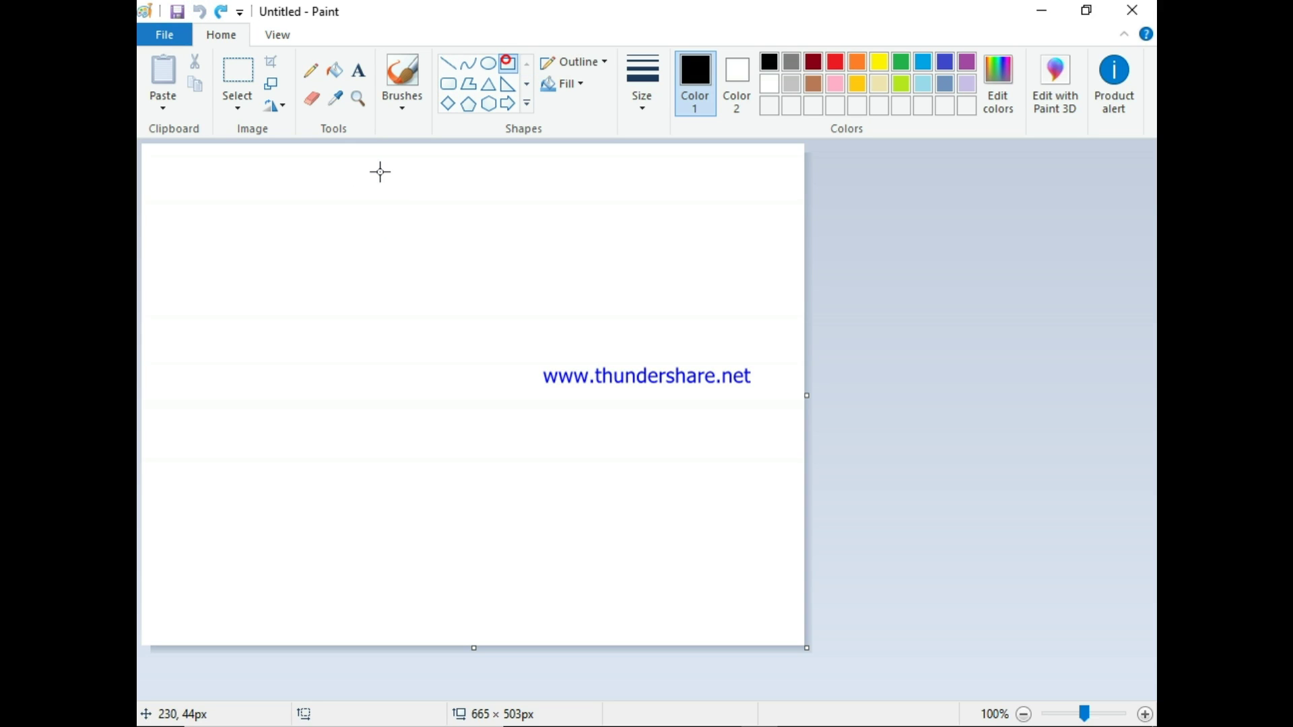
drag(379, 166, 474, 247)
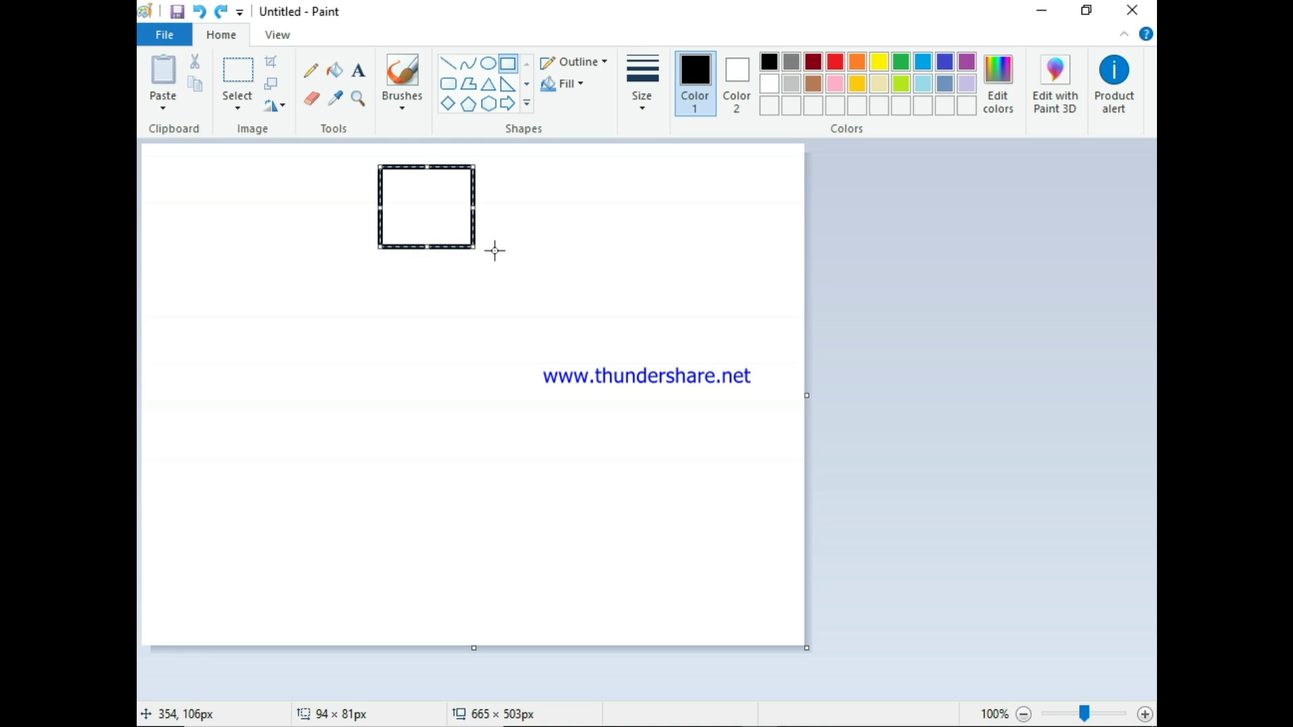
mouse_move(491, 246)
mouse_down()
mouse_move(349, 300)
mouse_move(364, 380)
mouse_up()
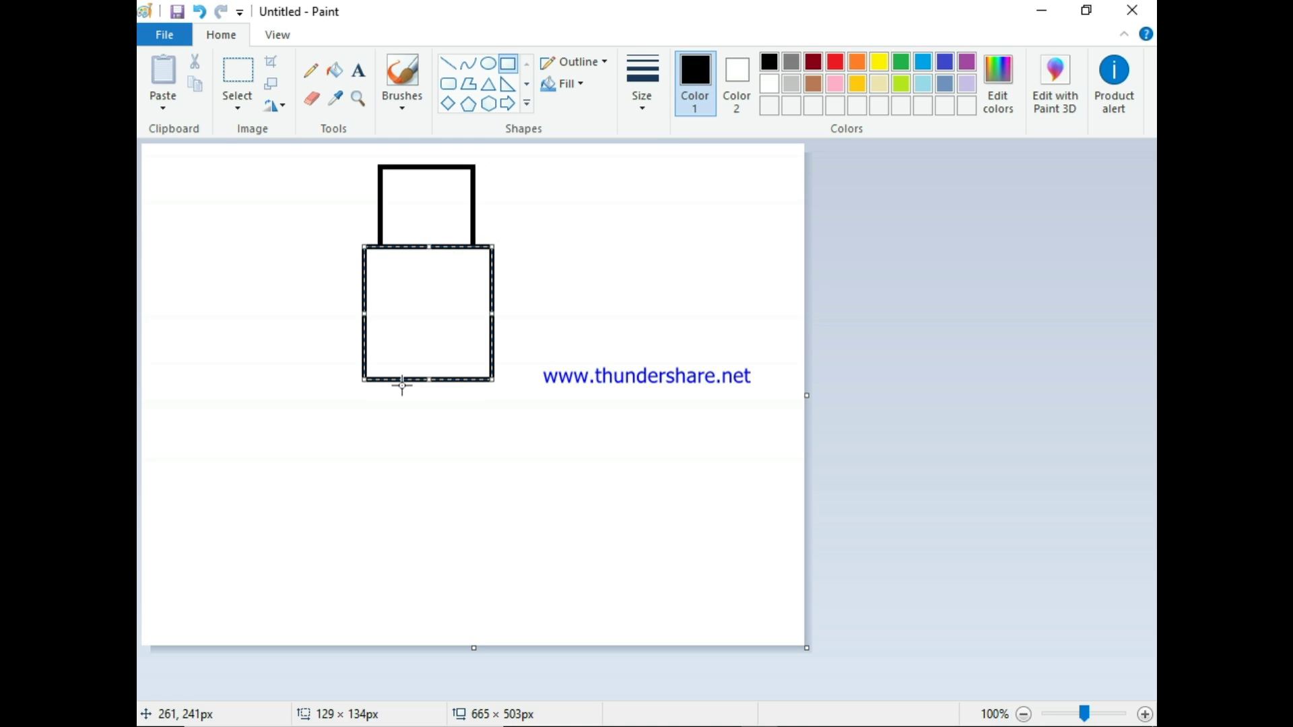
drag(395, 383, 419, 473)
drag(469, 384, 447, 472)
drag(496, 262, 514, 355)
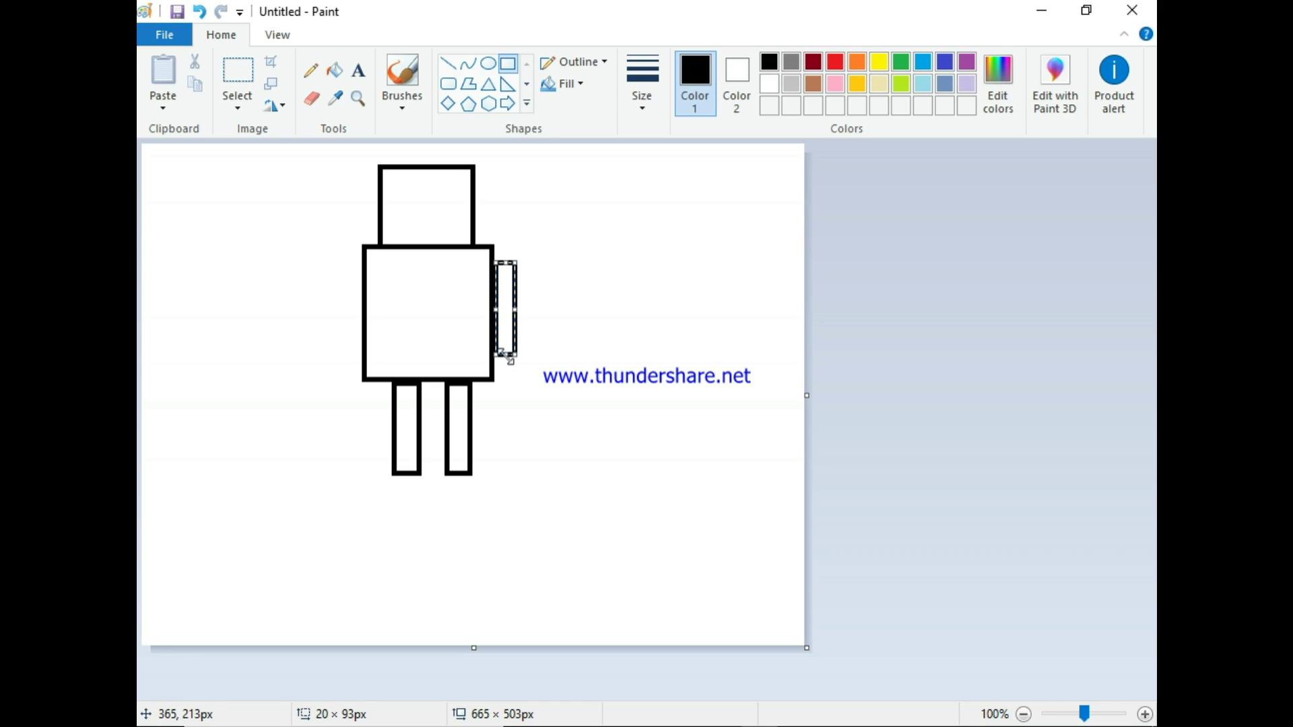
drag(514, 356, 516, 352)
key(Delete)
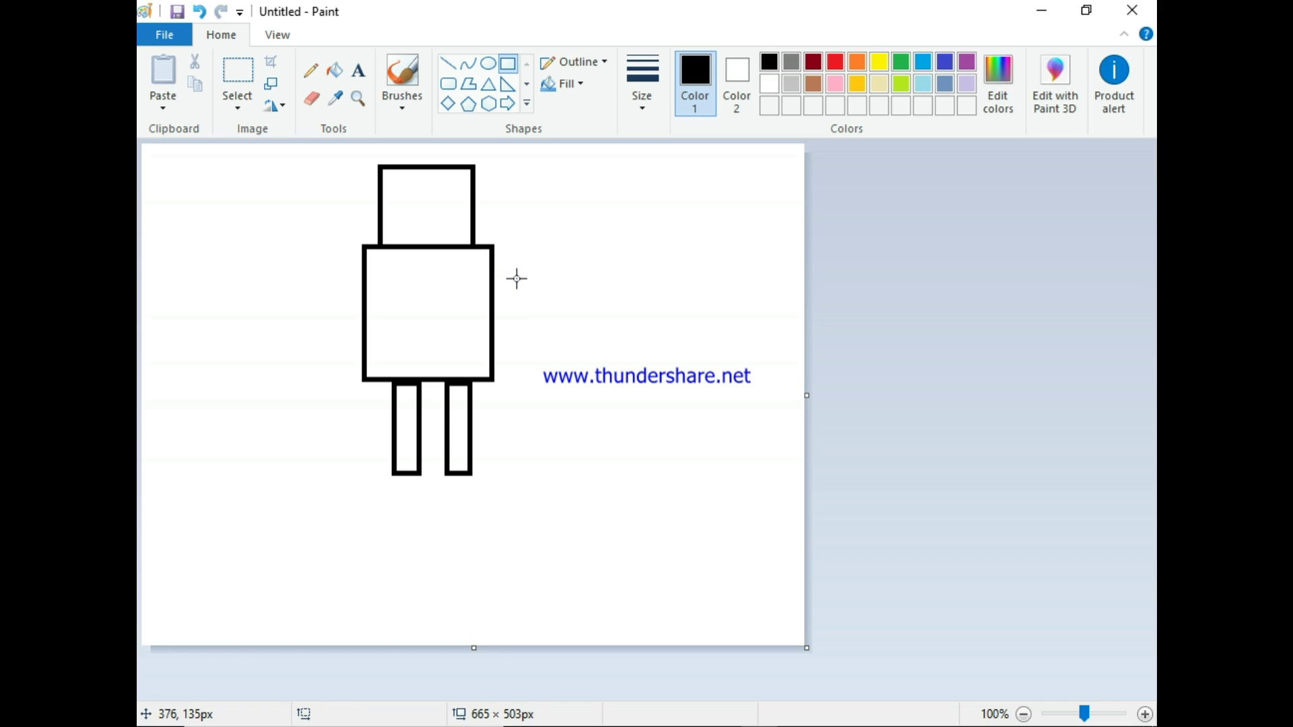
Step: Draw a slanted arm on the torso's right side with the Line tool: two parallel diagonals and a short line closing the end
click(450, 65)
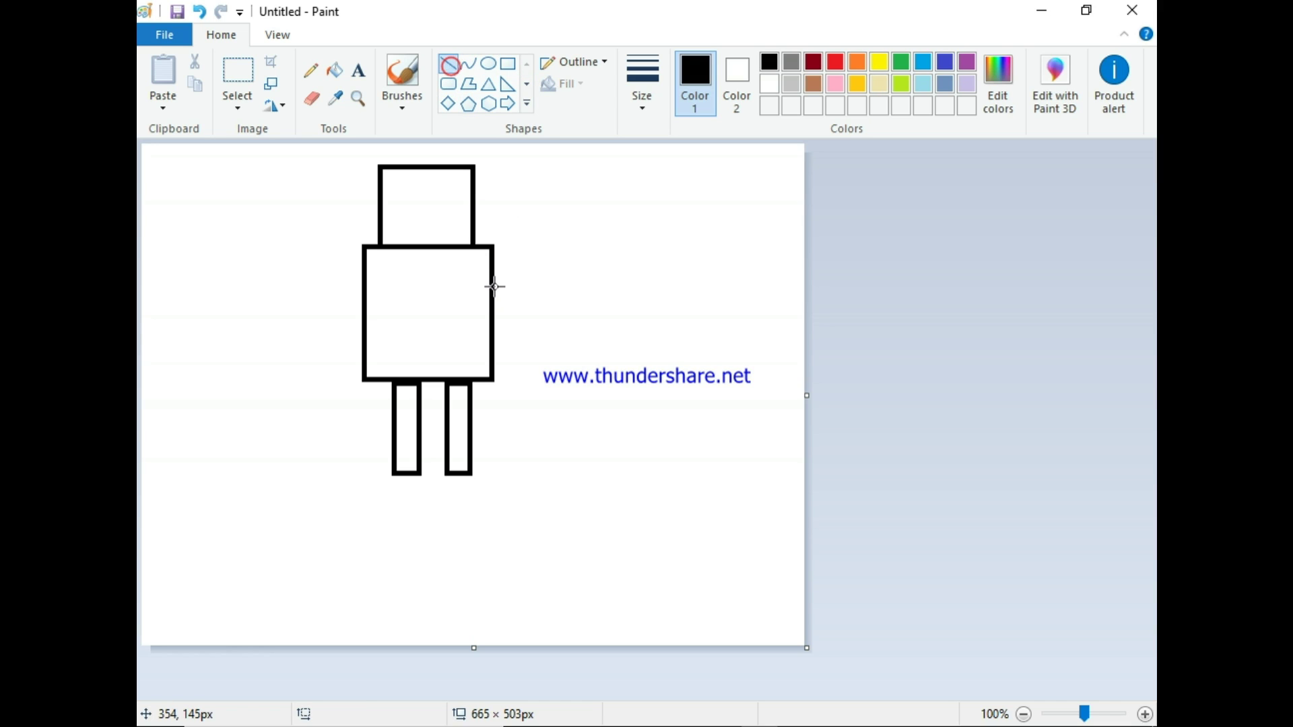
drag(494, 282, 549, 338)
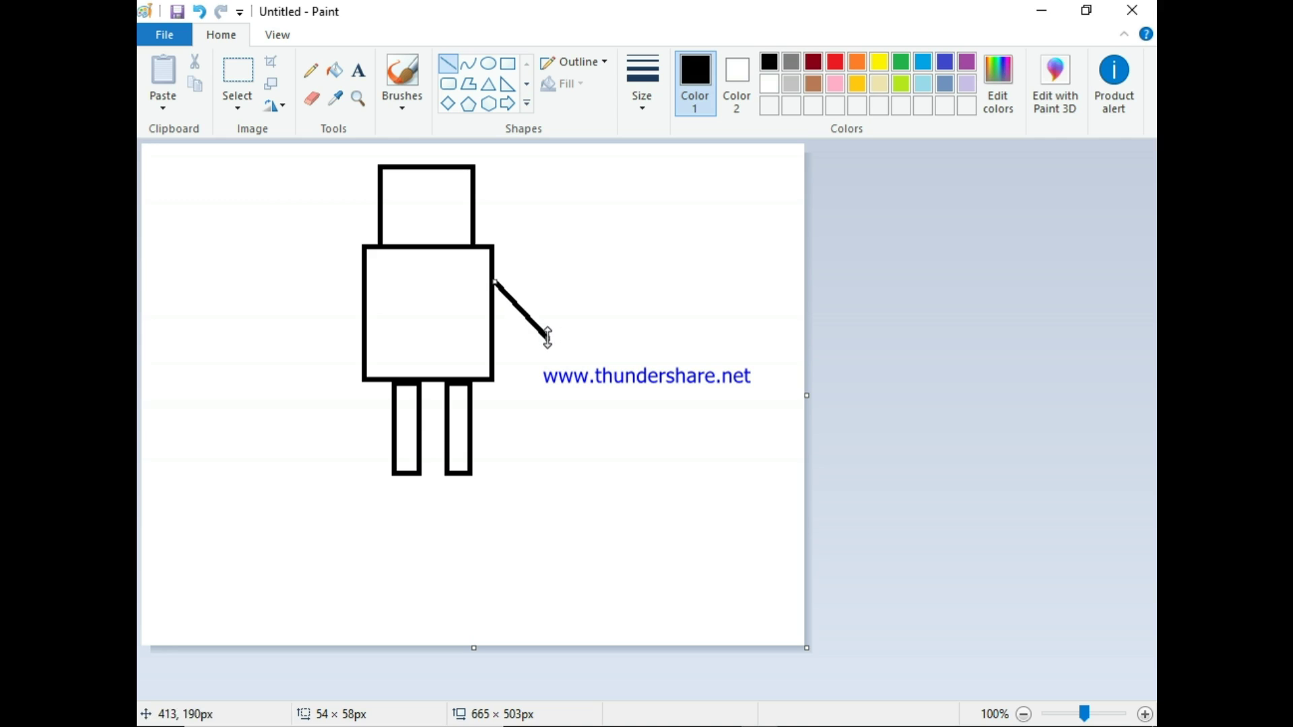
drag(497, 260, 561, 323)
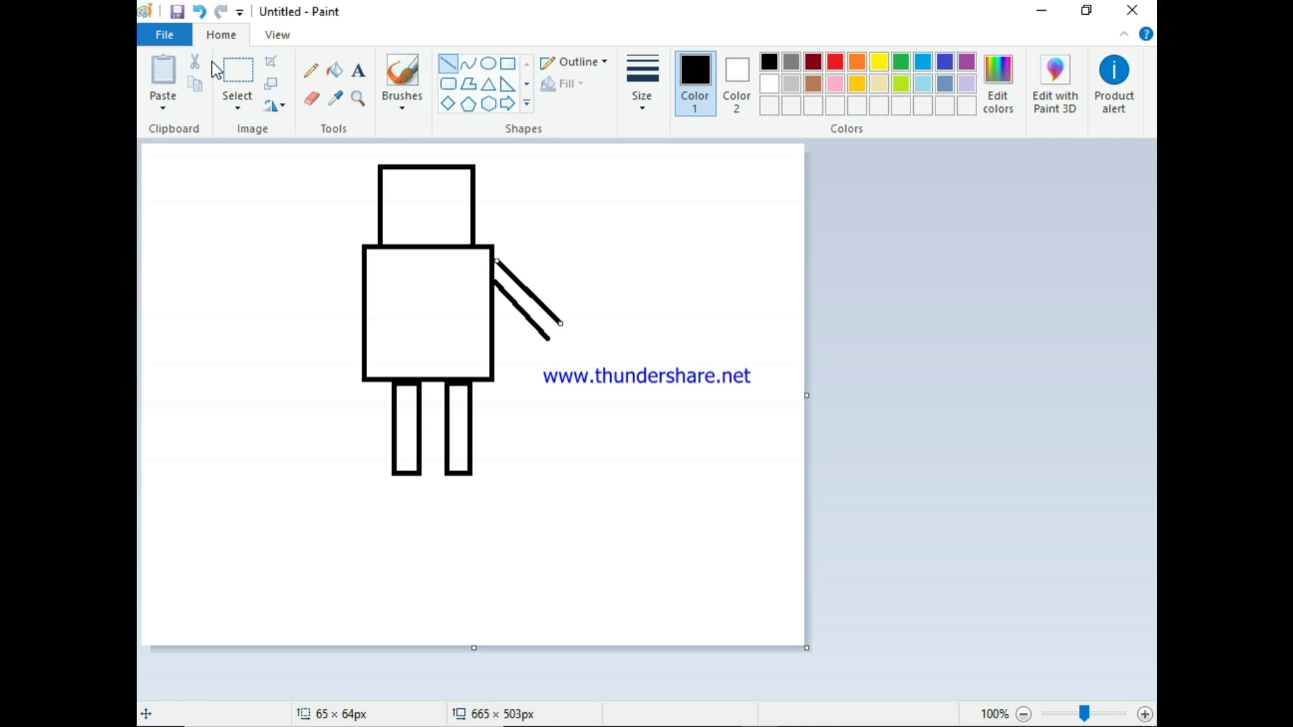
click(234, 68)
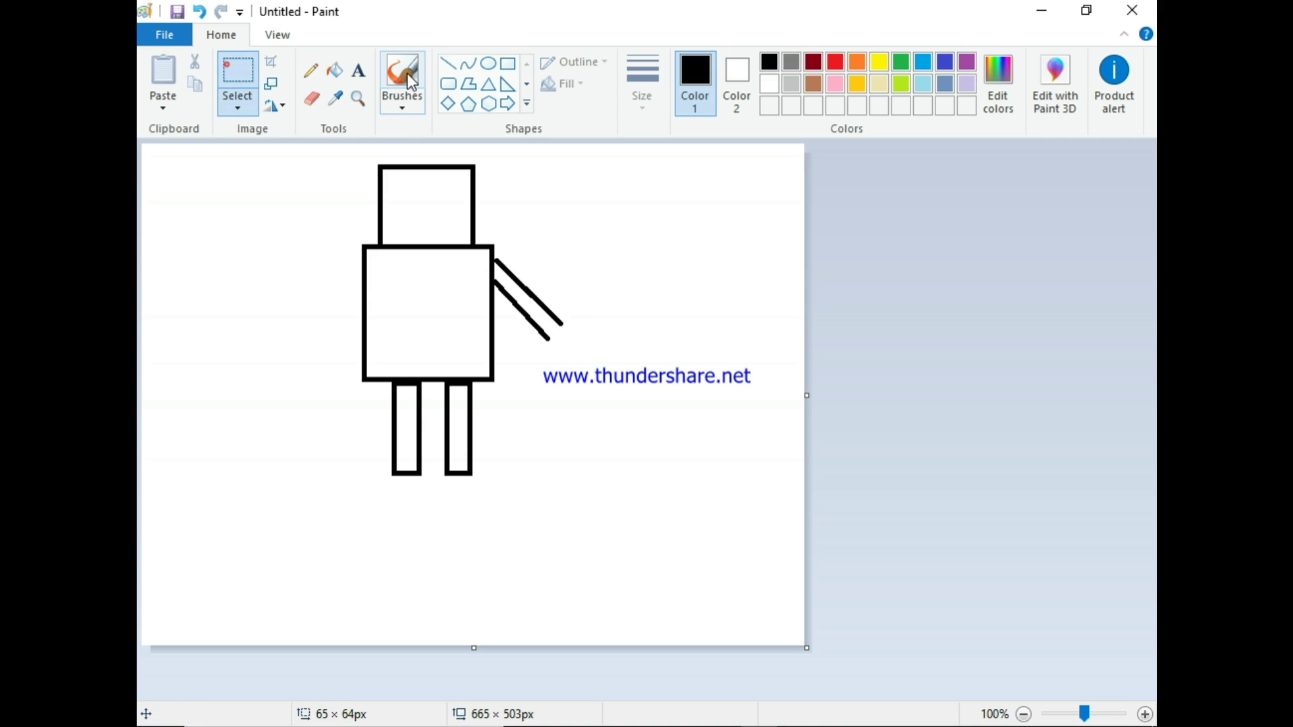
click(458, 66)
drag(561, 325, 549, 345)
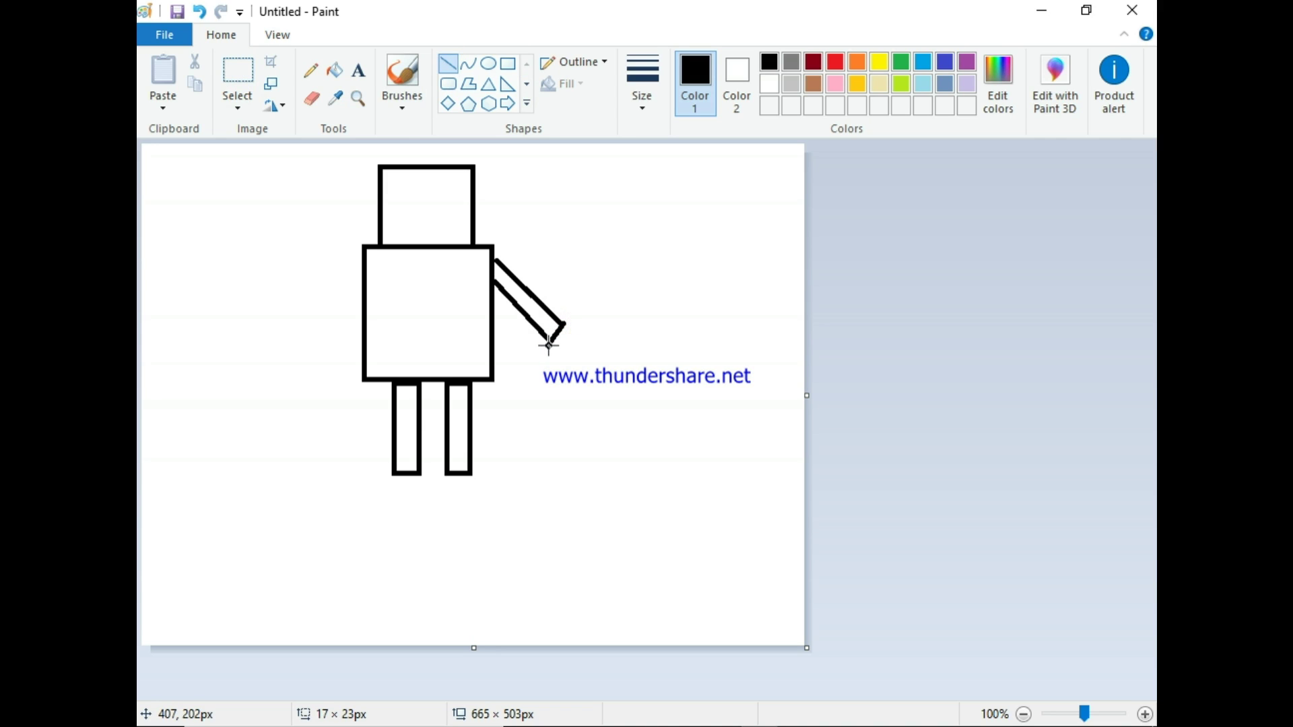
drag(548, 345, 549, 345)
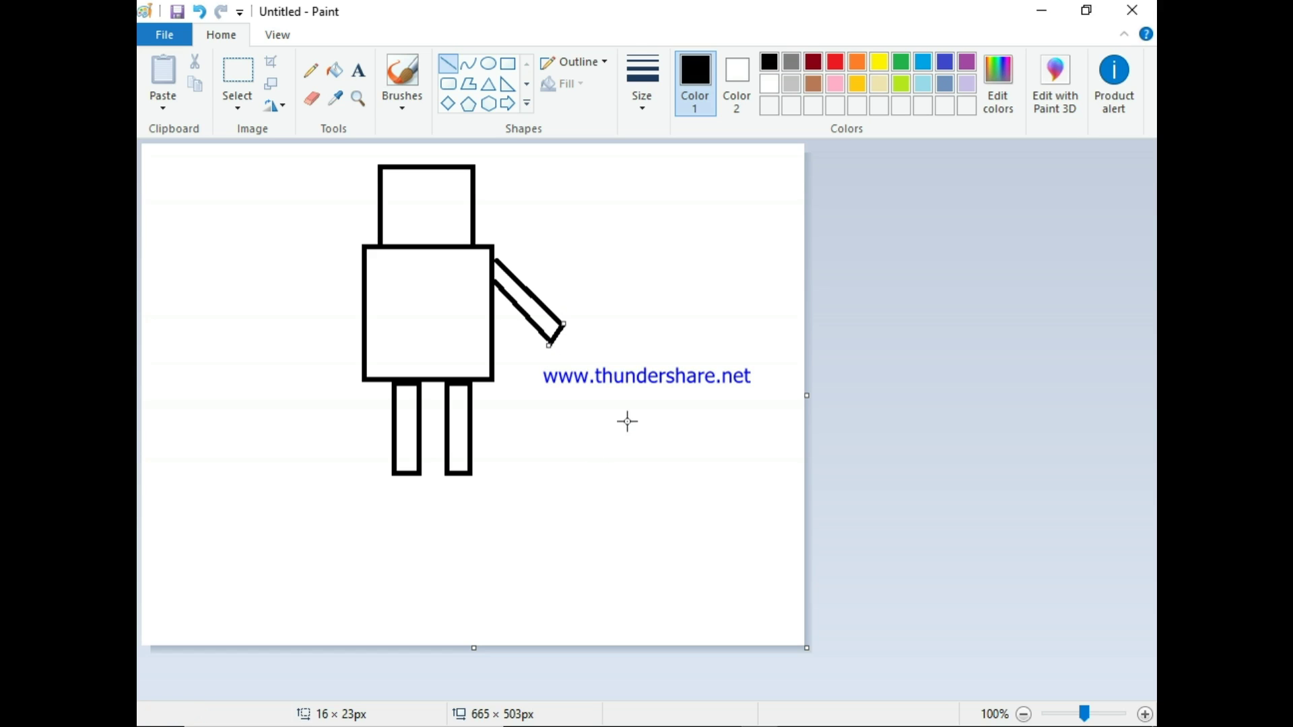
click(858, 432)
Step: Copy the arm with a rectangular selection of about 85 × 125 px, paste it, and move the copy to the left of the torso
click(235, 67)
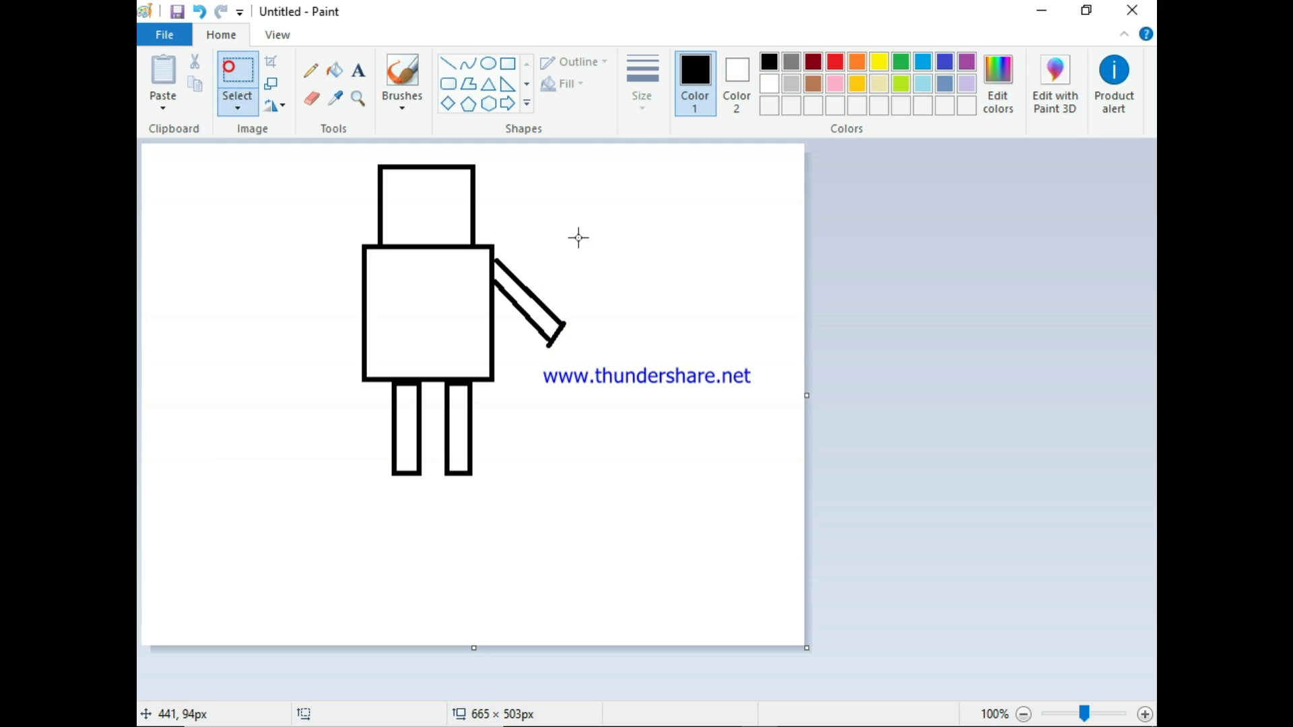
drag(578, 240, 492, 364)
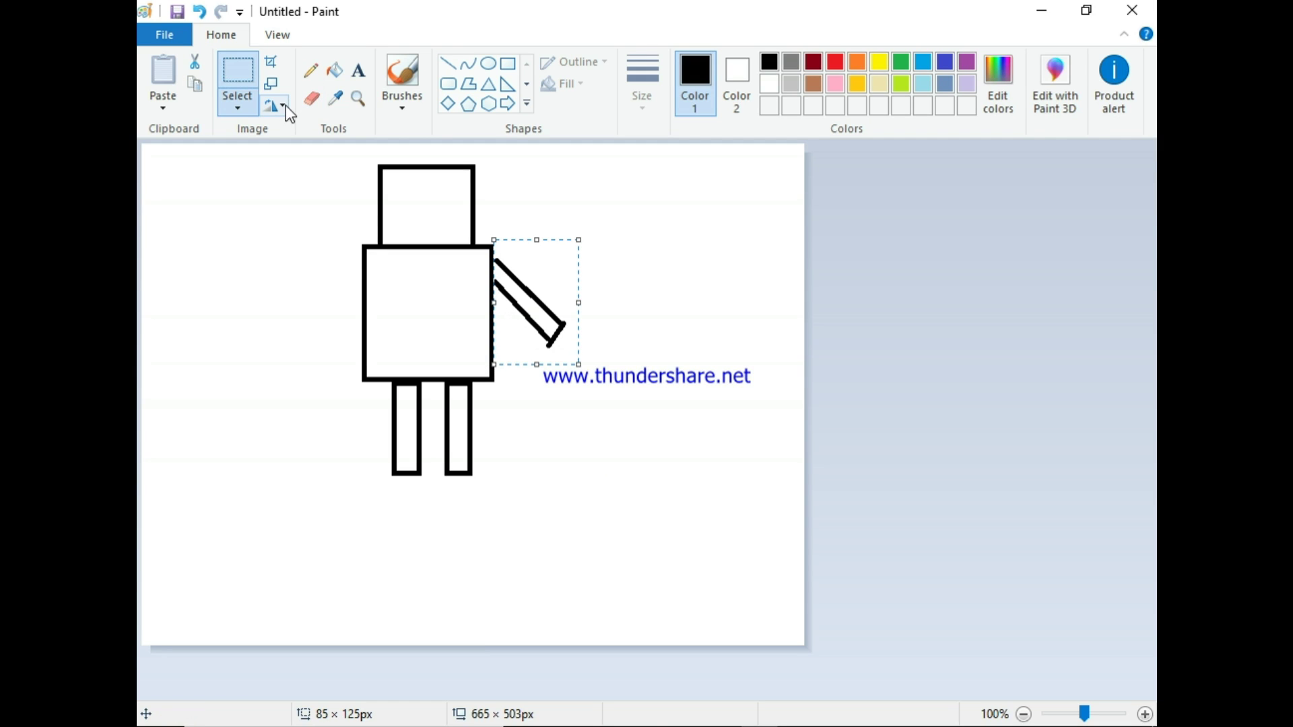
click(195, 86)
click(165, 74)
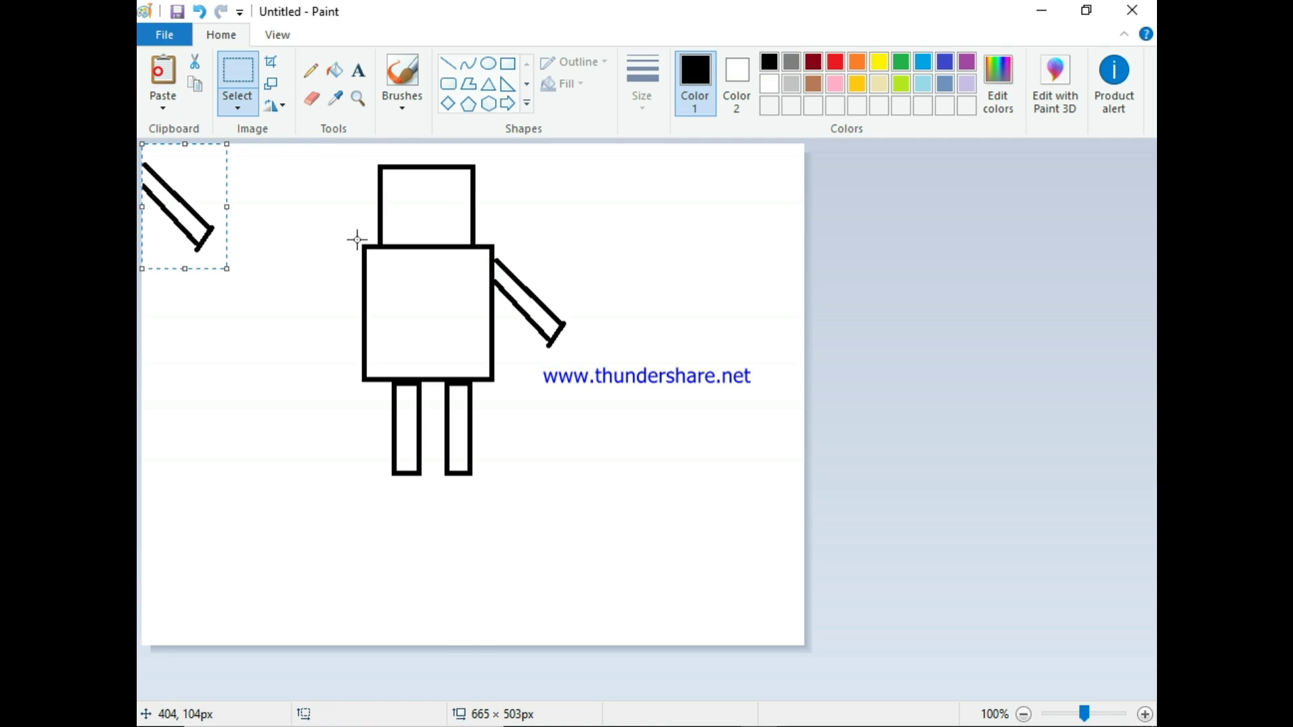
drag(187, 215, 272, 330)
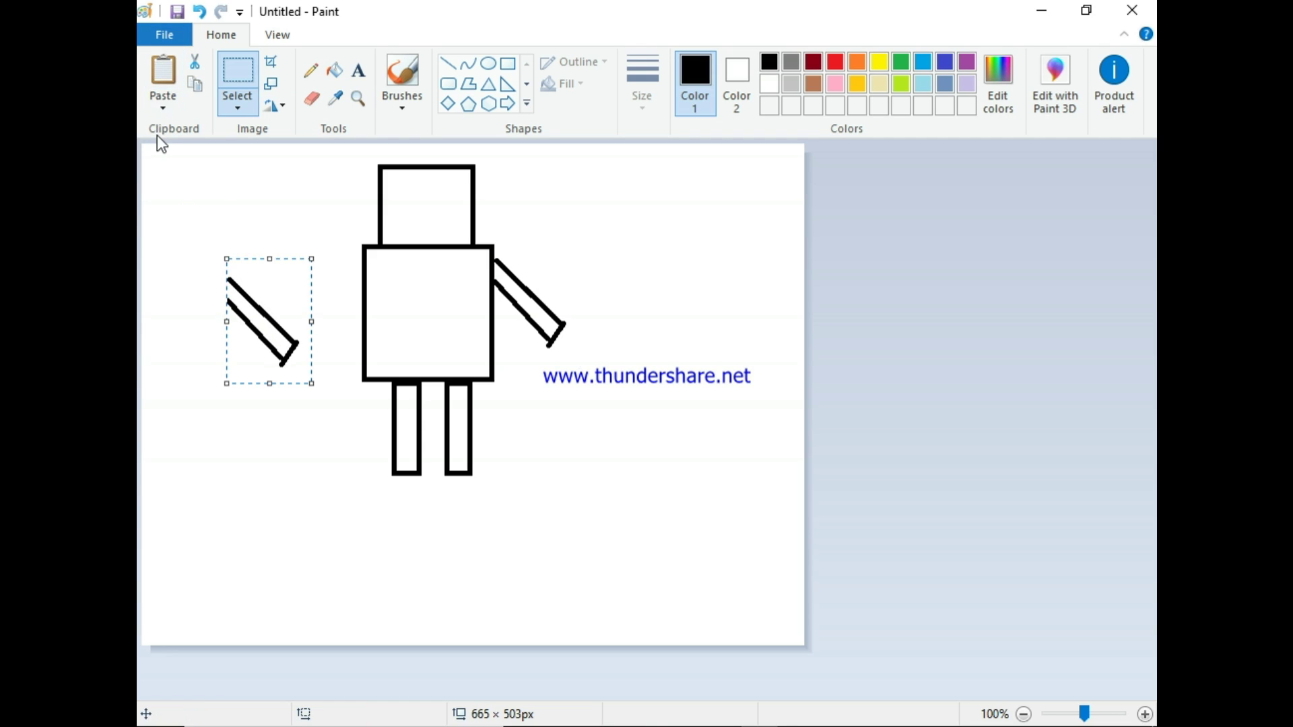
click(165, 107)
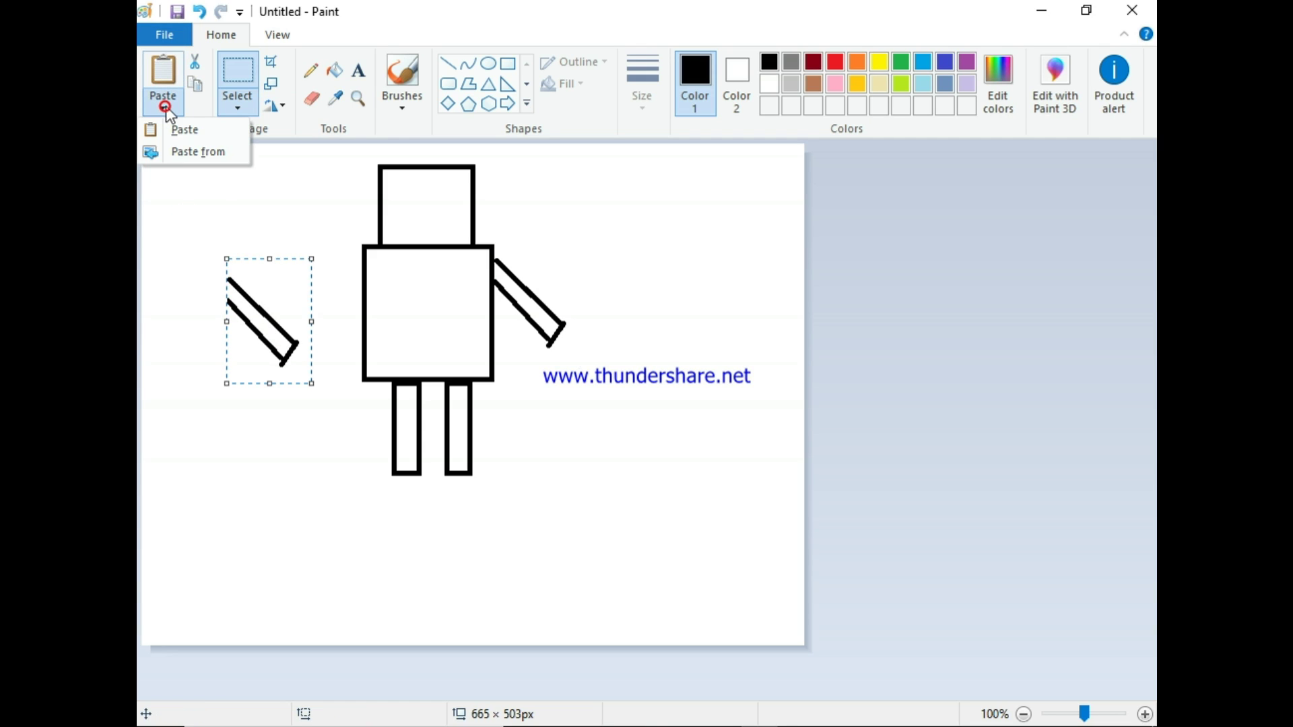
click(166, 107)
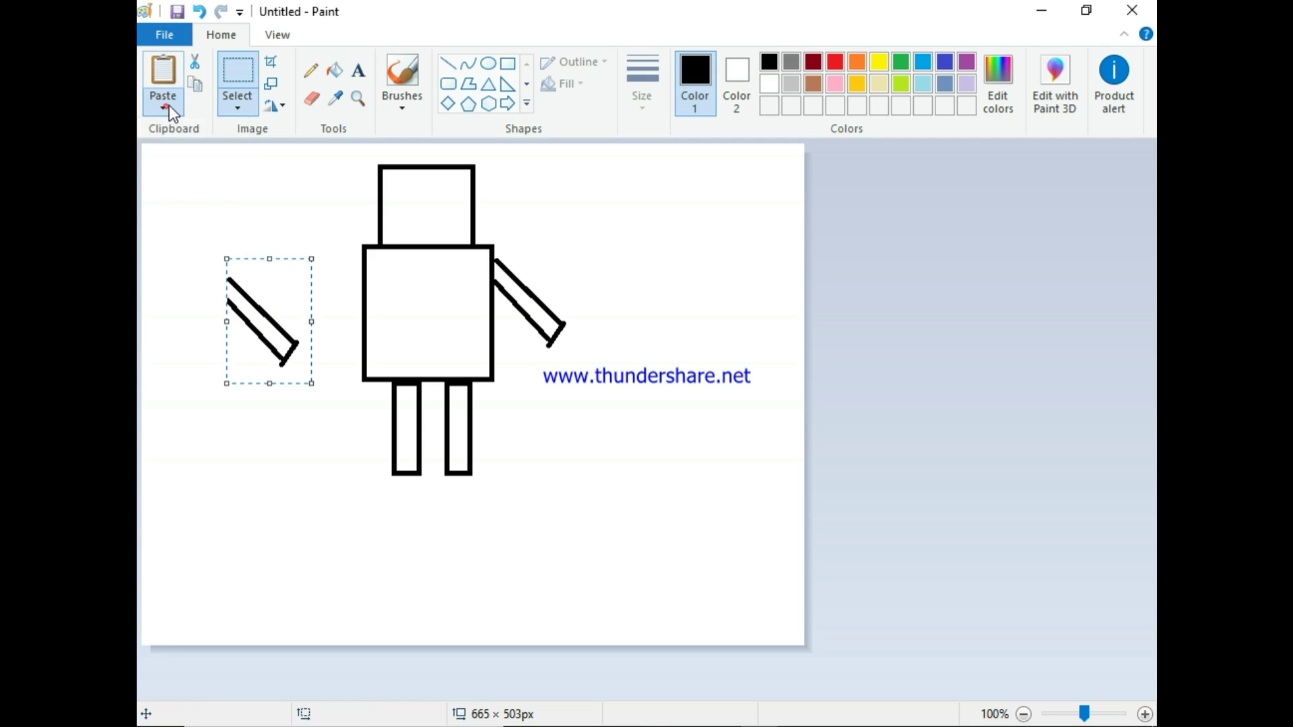
Step: Flip the pasted arm horizontally and move it against the torso's left edge
click(282, 119)
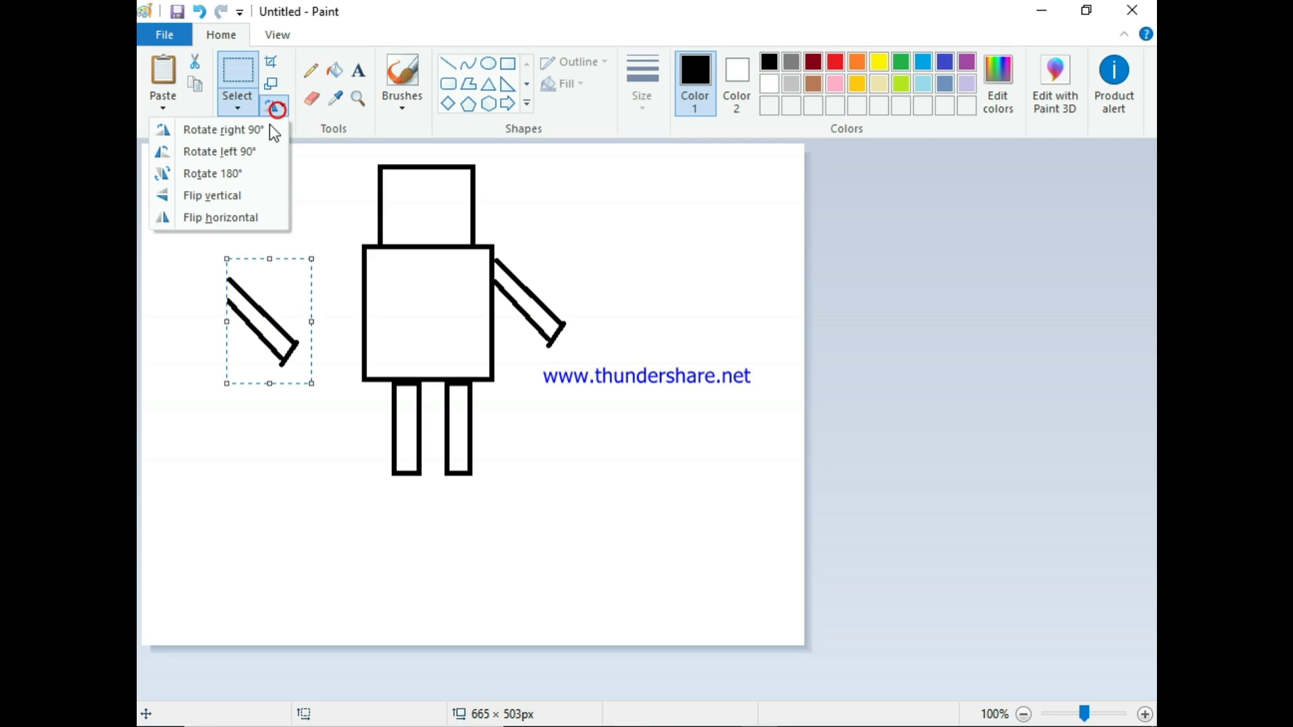
click(248, 217)
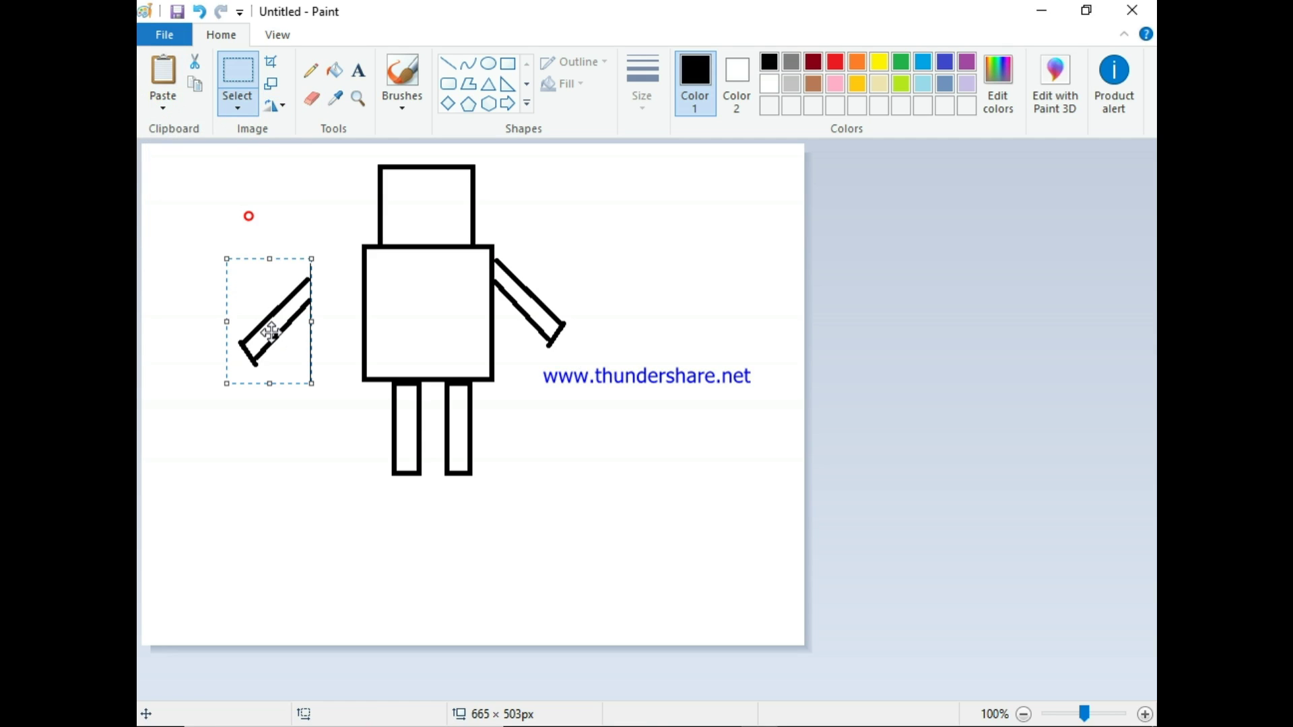
drag(271, 332, 323, 315)
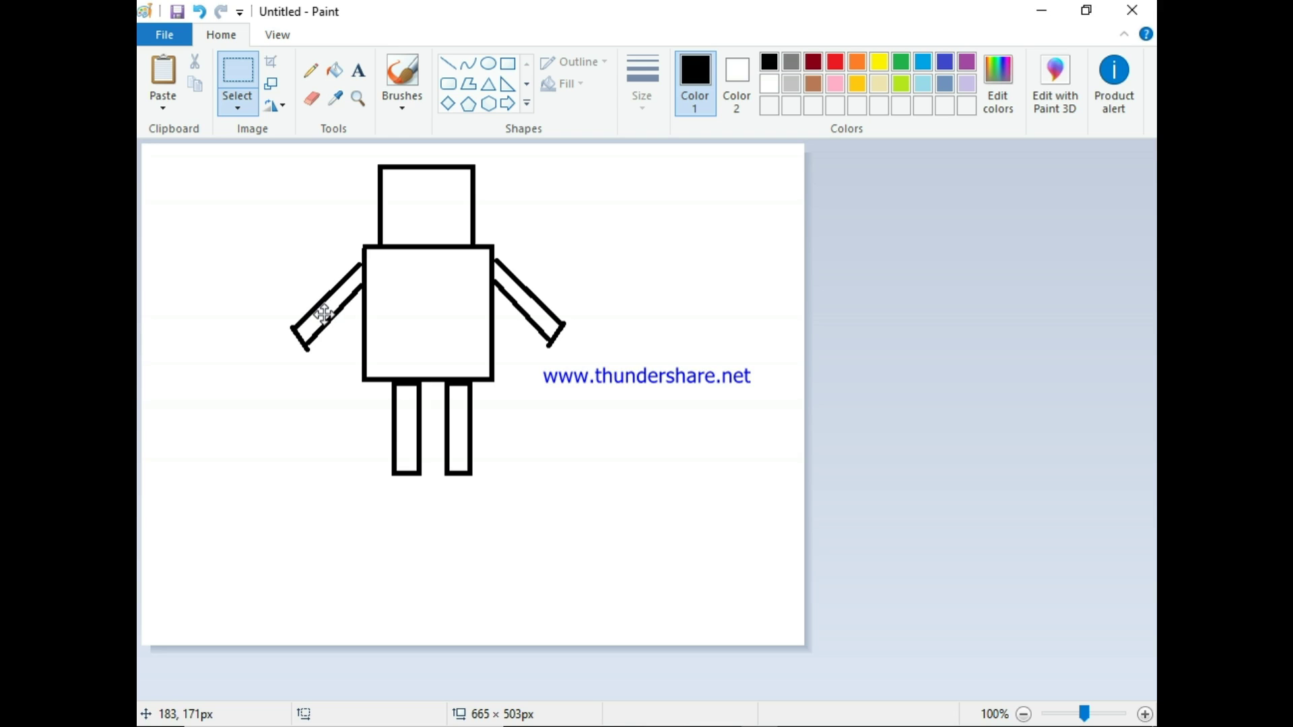
click(765, 444)
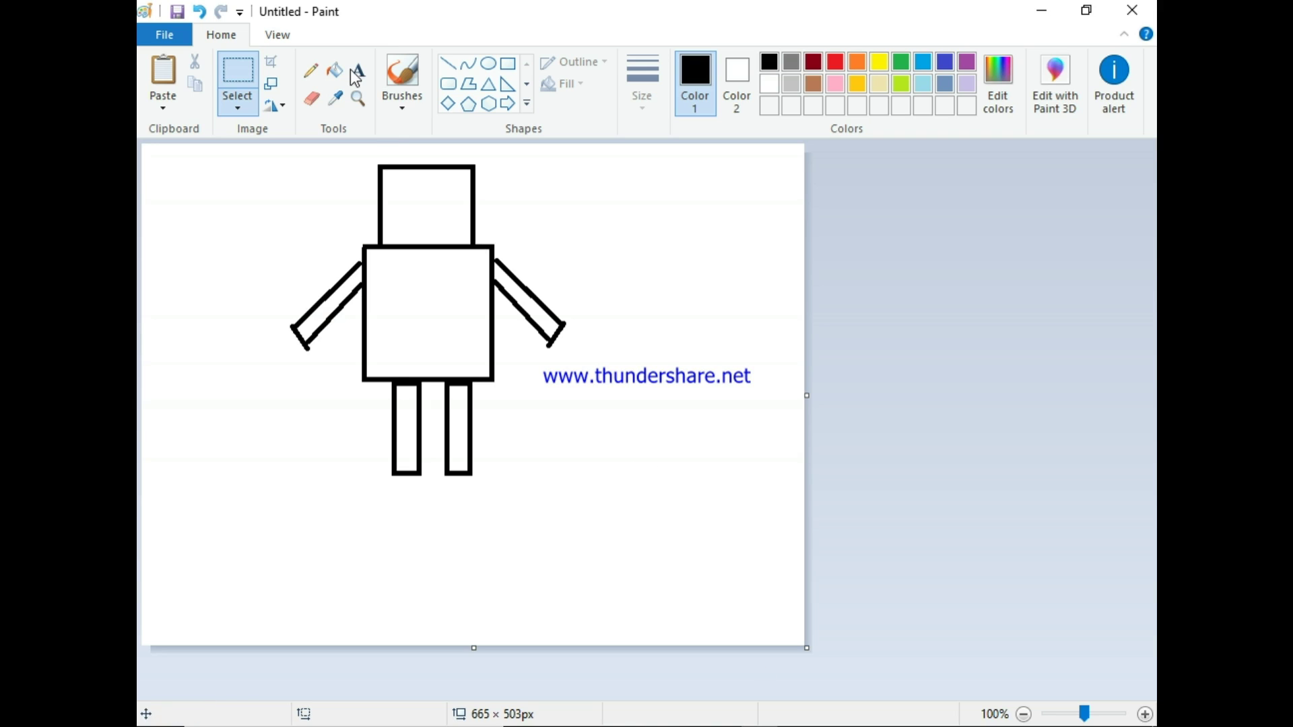
Step: Draw a smiling face inside the head with the Pencil: two short vertical strokes for eyes and a curved mouth
click(315, 75)
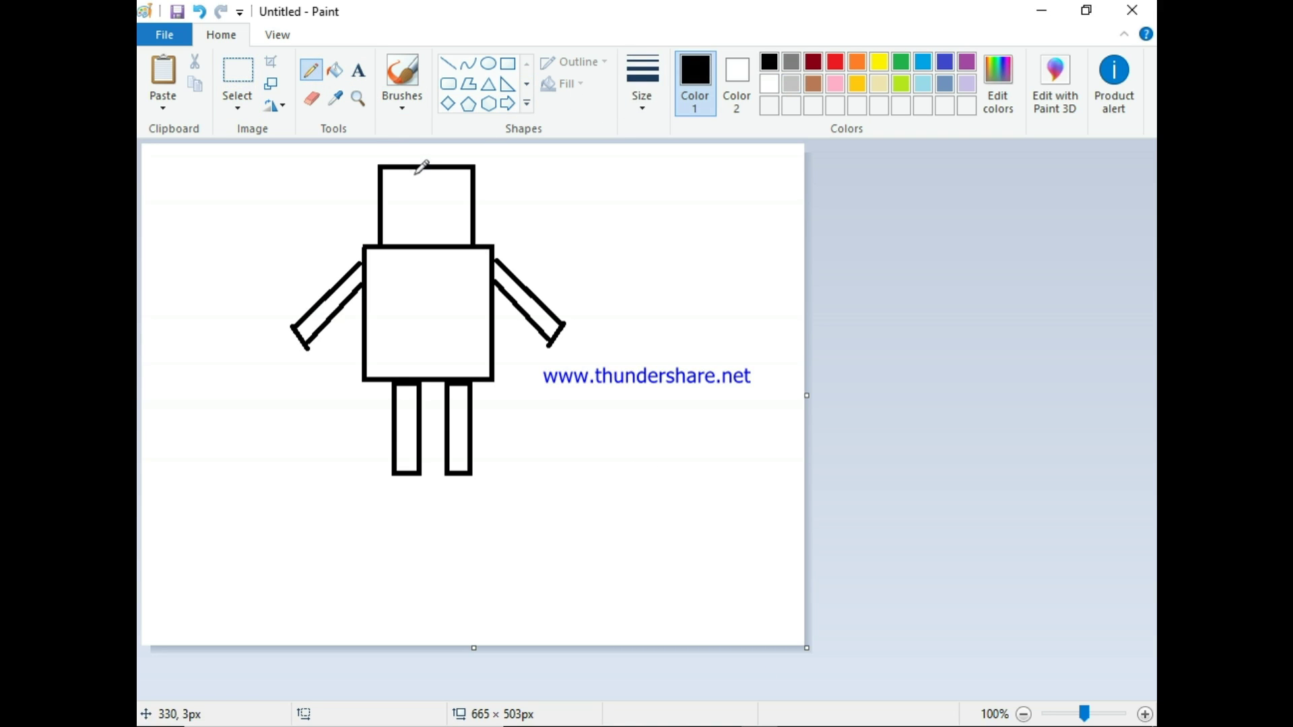
mouse_move(410, 182)
mouse_down()
mouse_move(440, 210)
mouse_move(435, 229)
mouse_move(458, 216)
mouse_up()
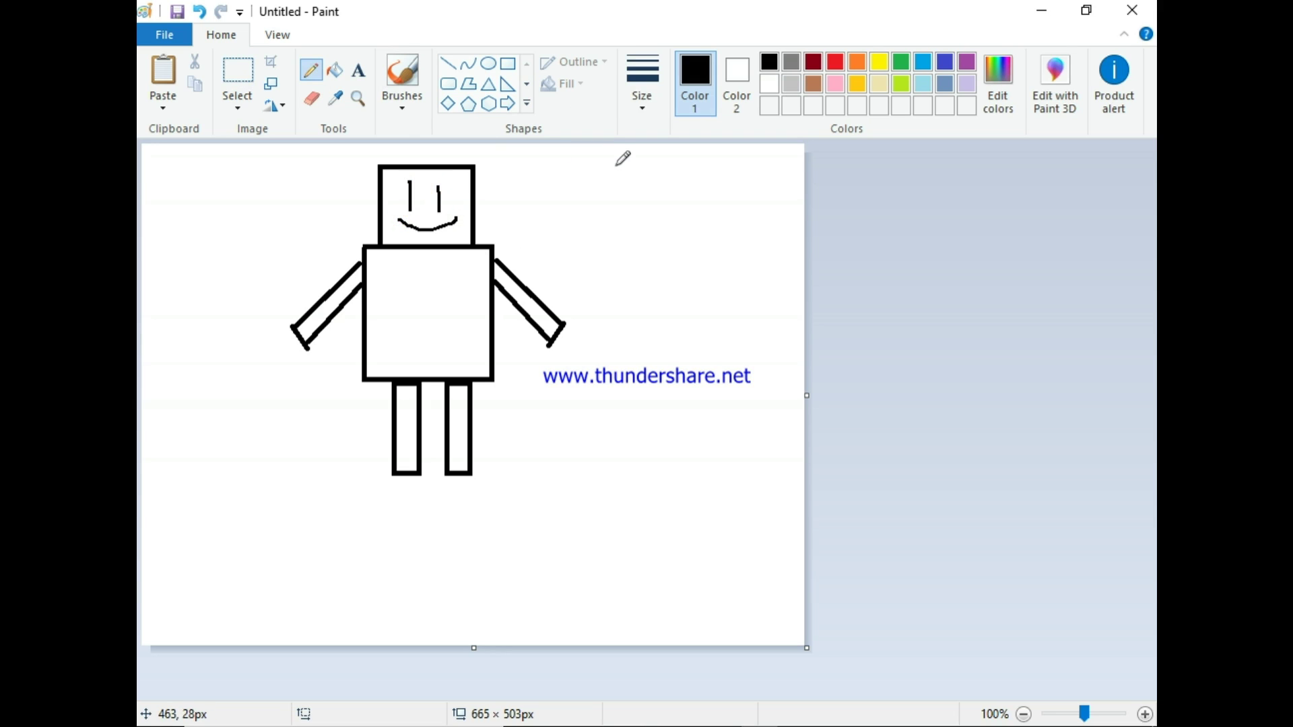
Step: Flip the left arm vertically using a rectangular selection of about 86 × 159 px, and move it up so it joins the torso
click(232, 68)
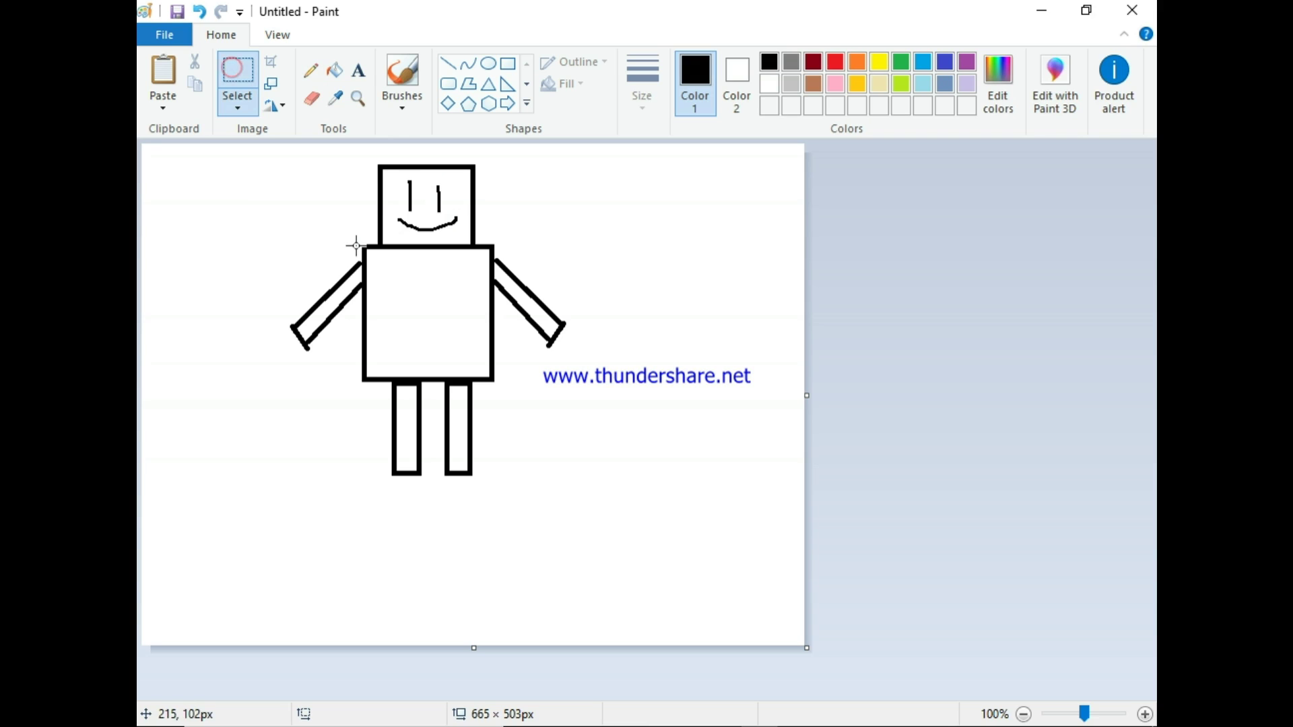
drag(358, 245, 290, 378)
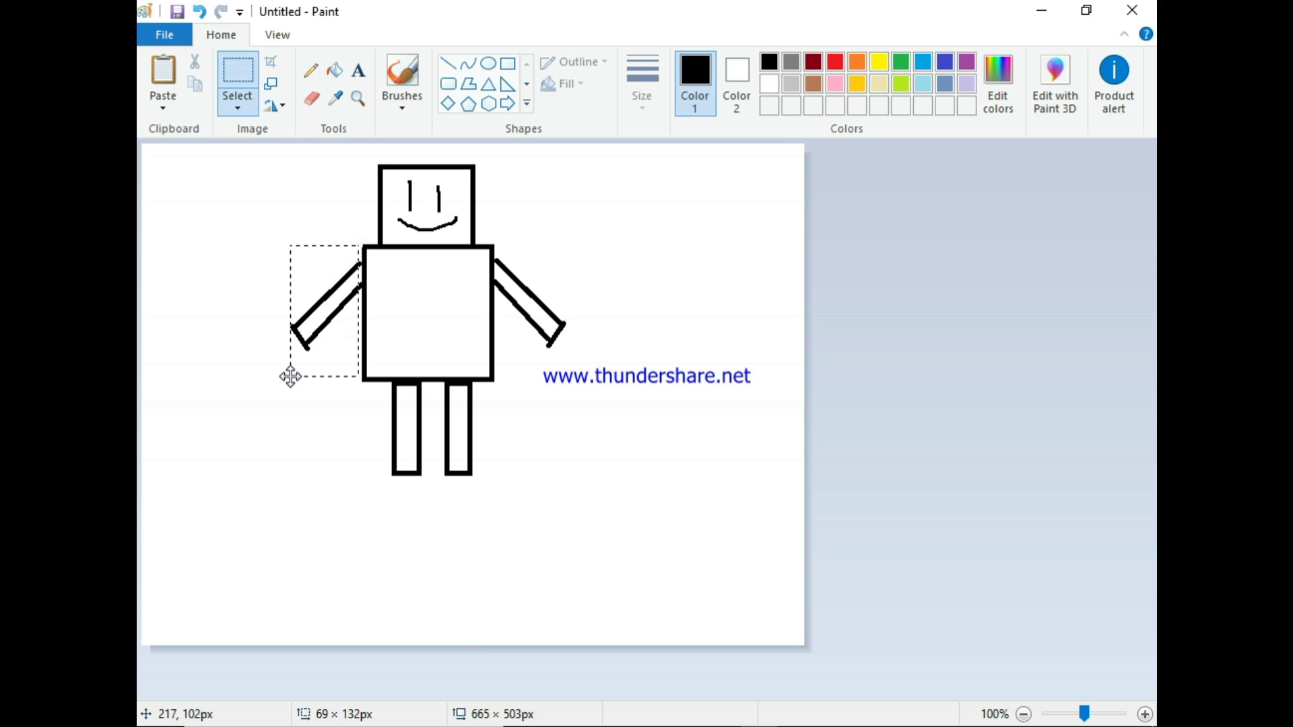
click(236, 89)
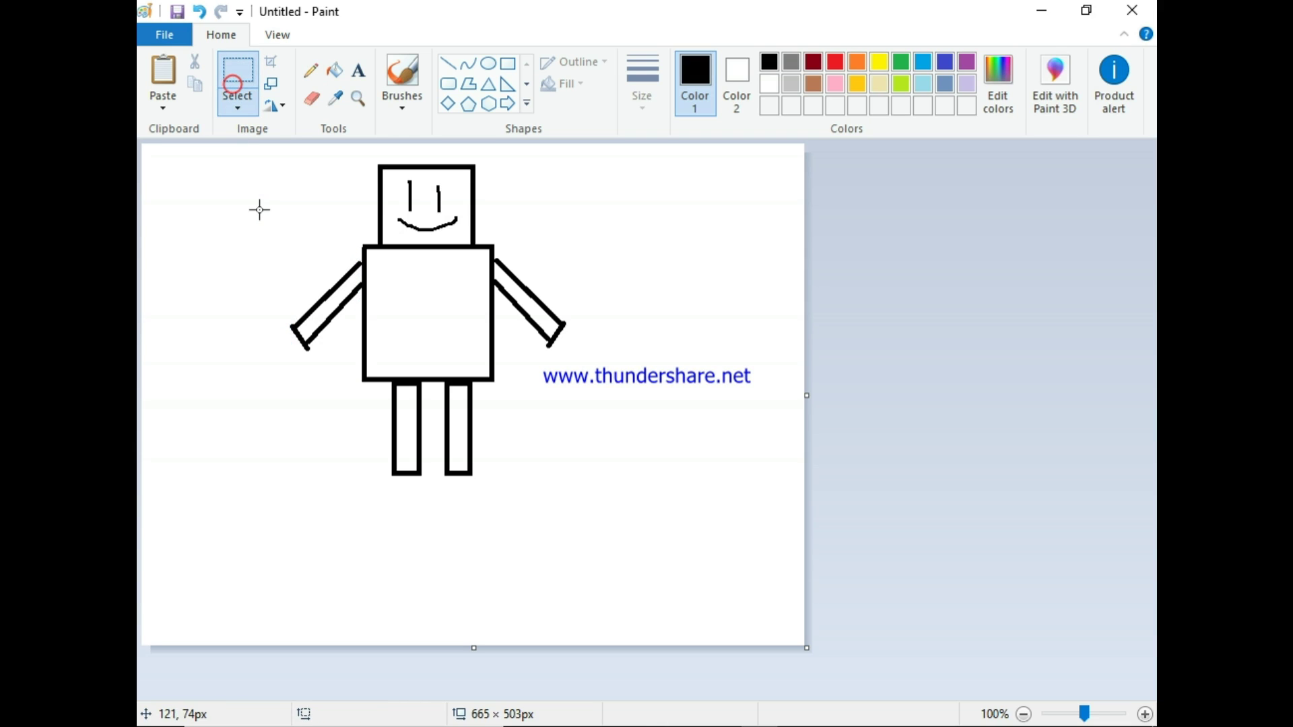
drag(276, 224, 363, 384)
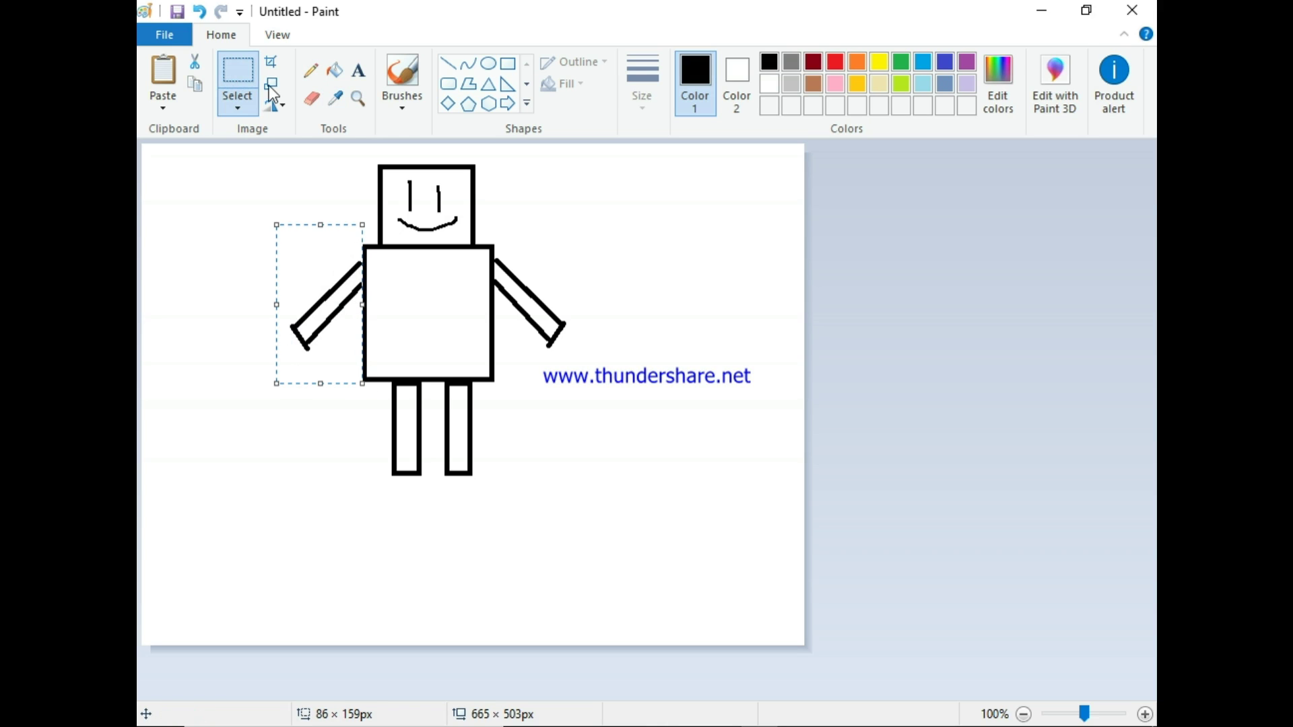
click(274, 106)
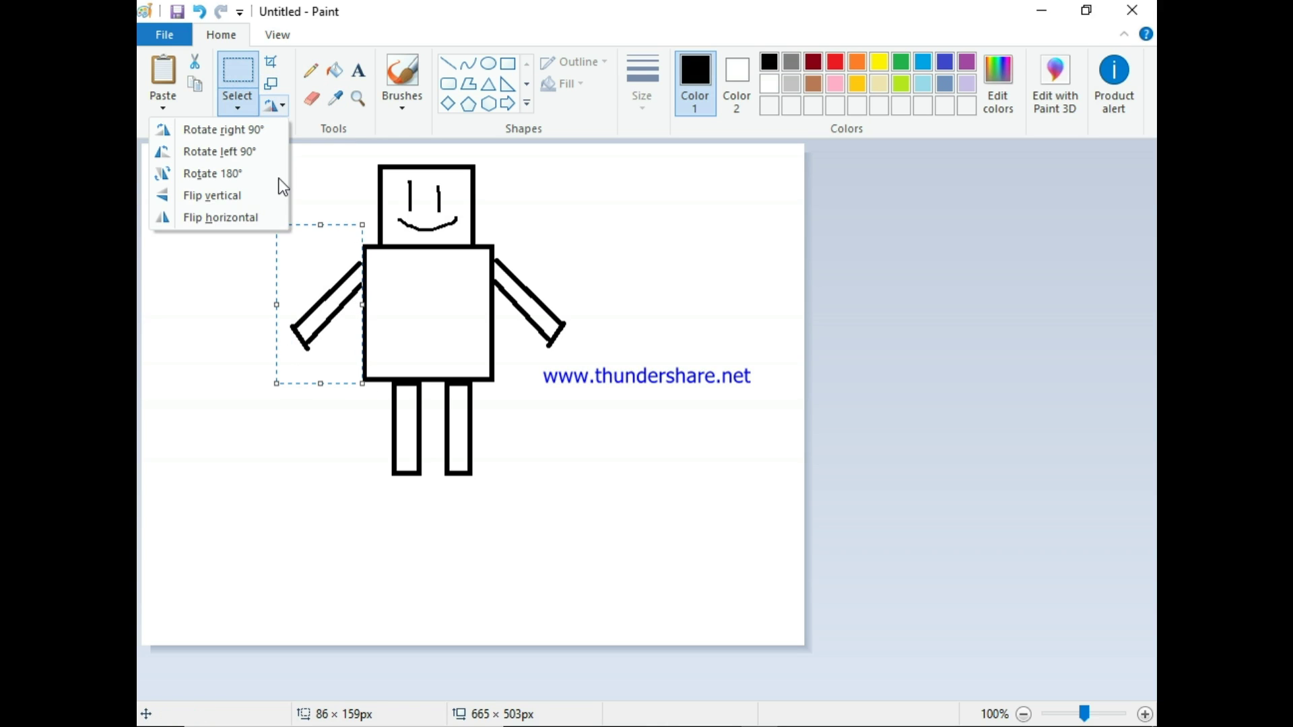
click(214, 198)
drag(317, 301, 317, 264)
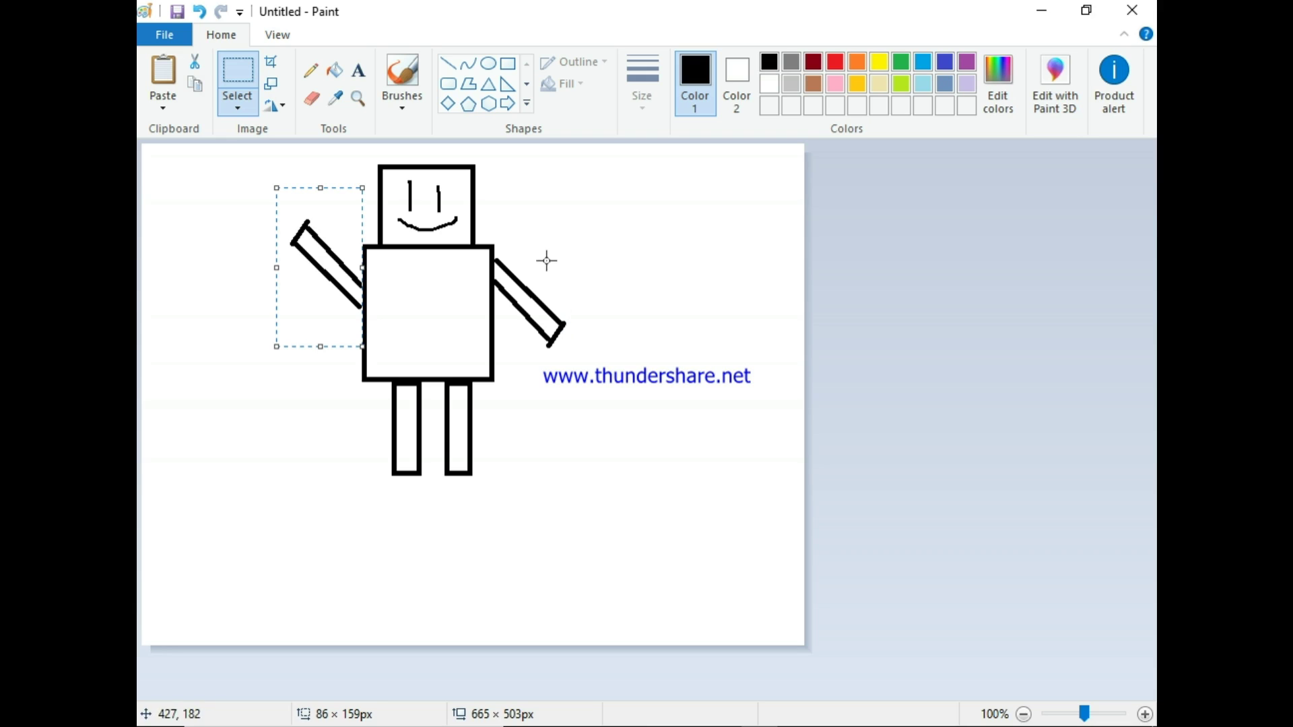
click(690, 304)
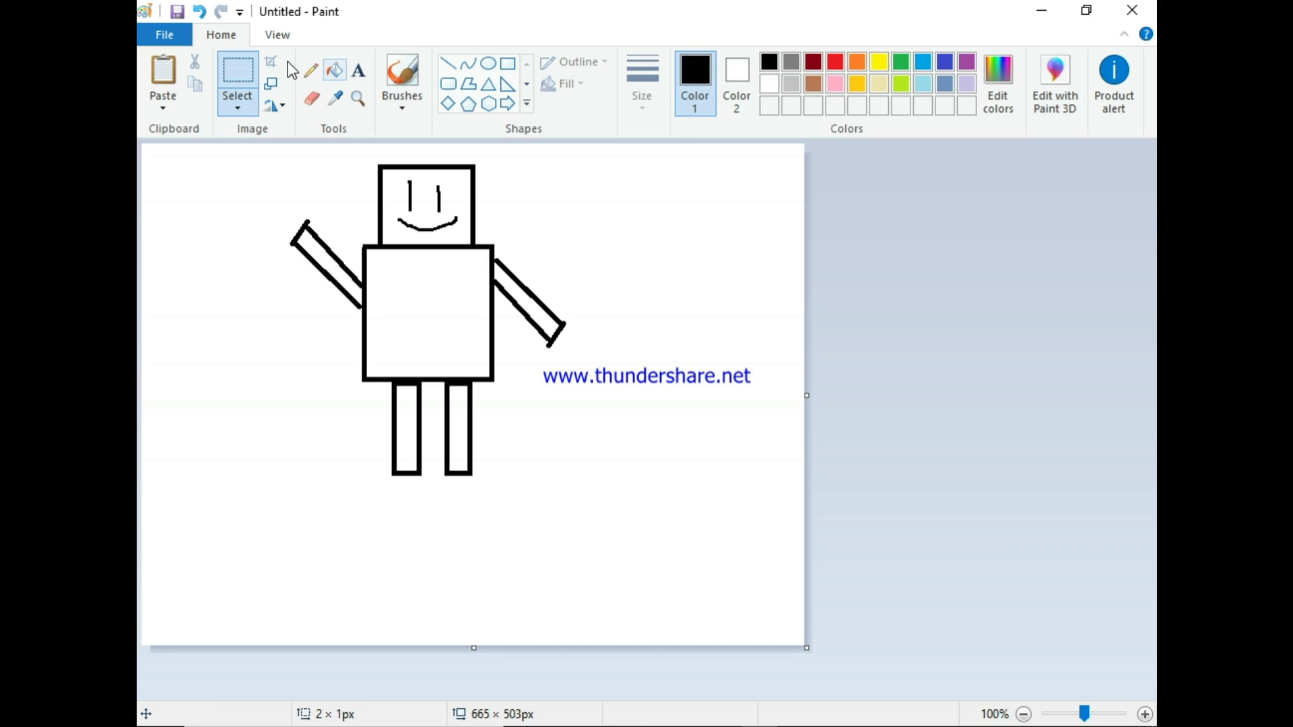
Step: Fill the torso with orange
click(335, 70)
click(857, 62)
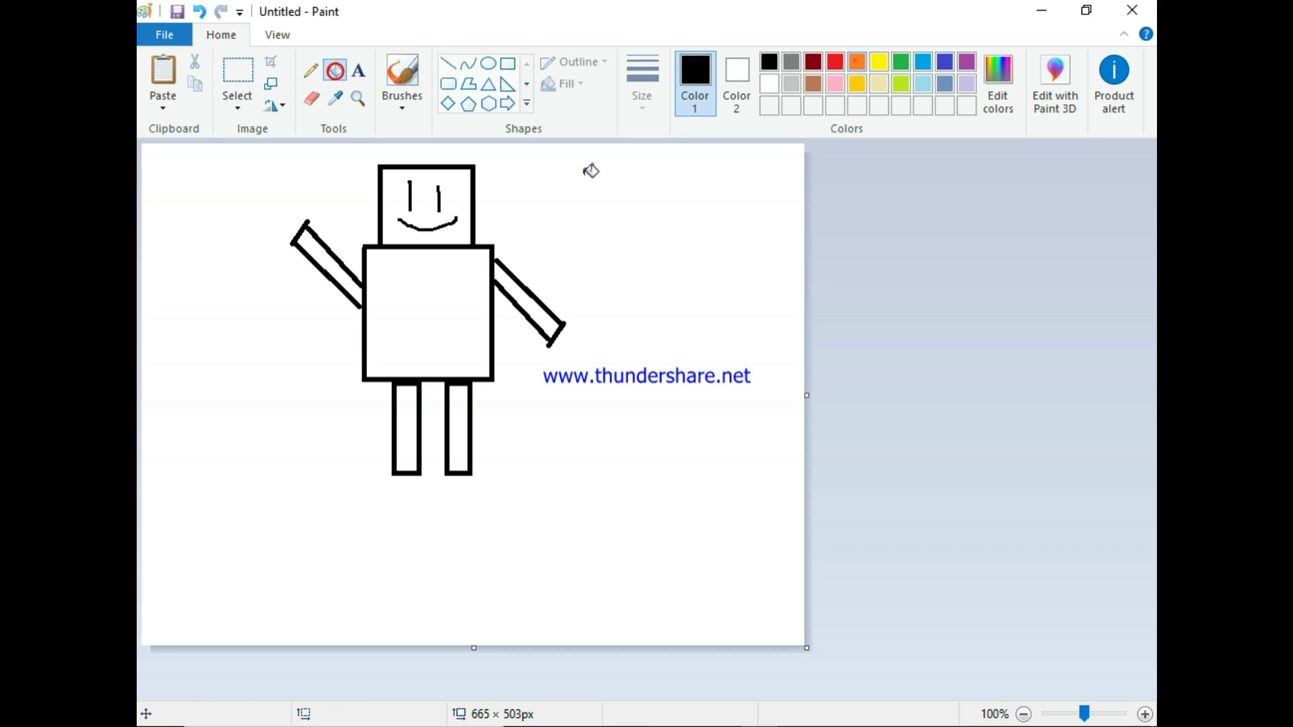
click(430, 306)
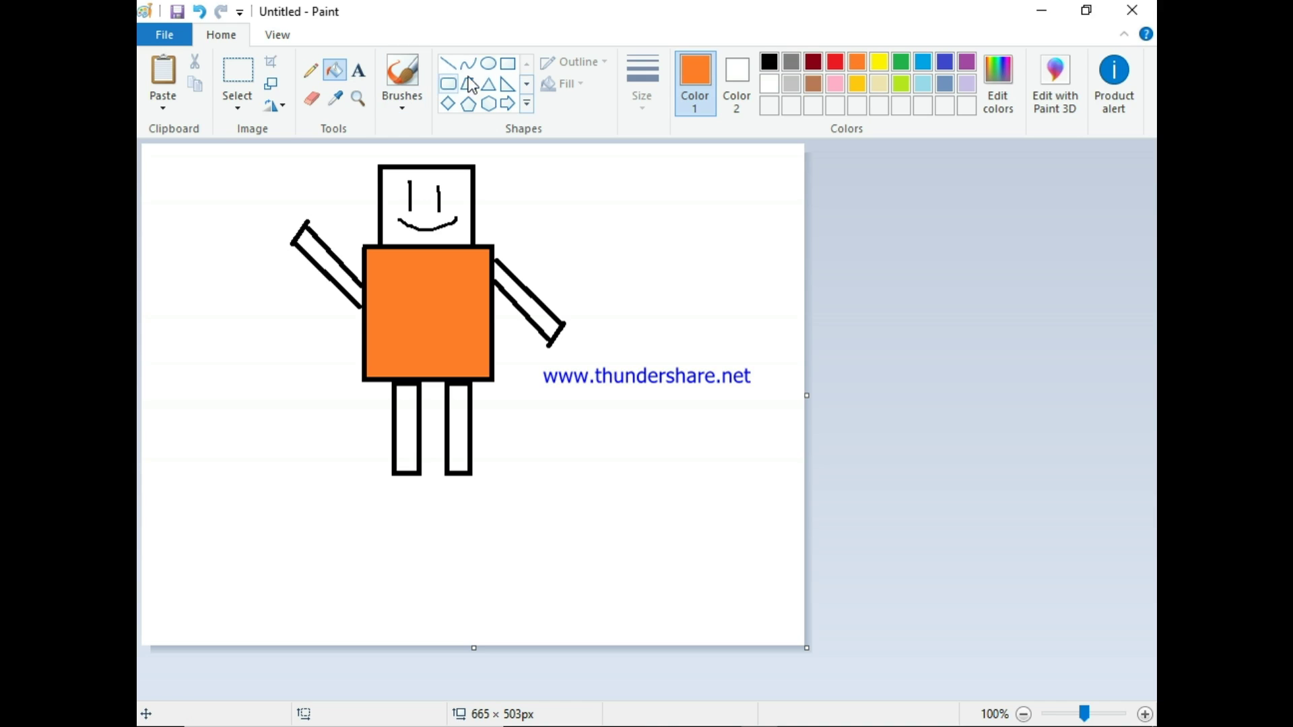
Step: Draw a black vertical rectangle about 32 × 127 px down the middle of the torso
click(511, 62)
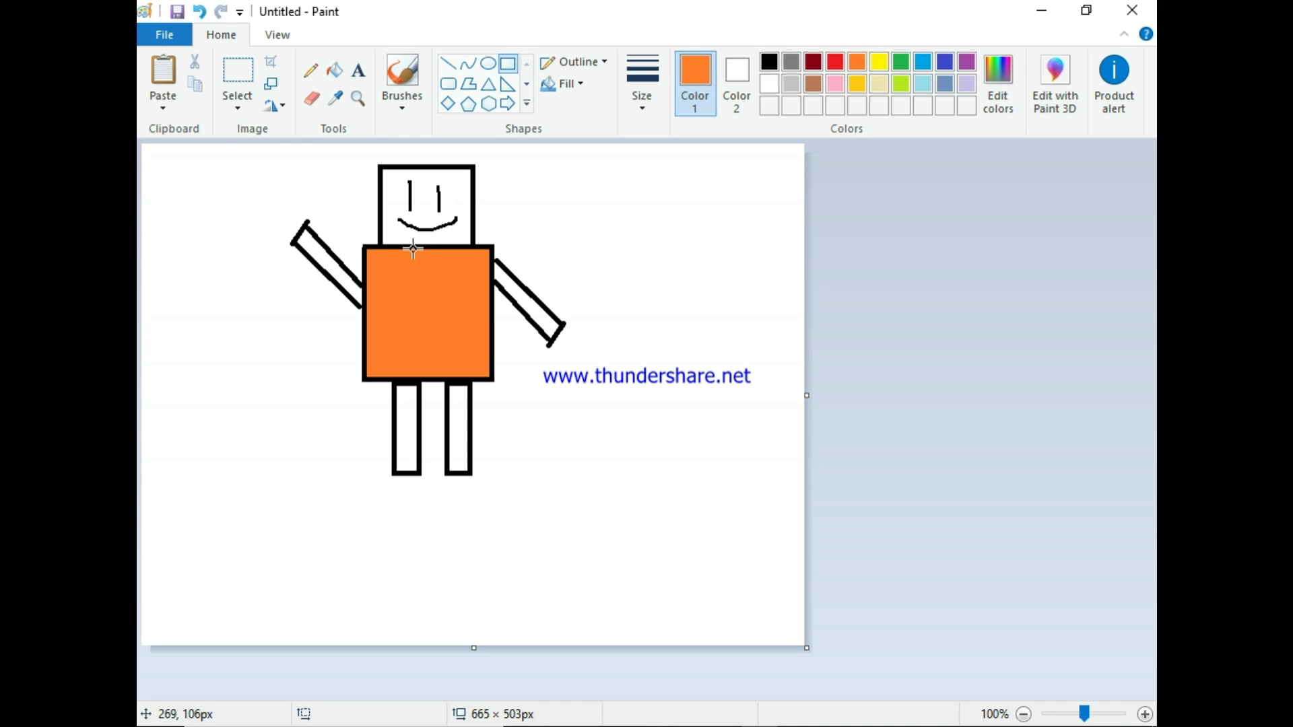
mouse_move(413, 250)
mouse_down()
mouse_move(433, 349)
mouse_move(452, 373)
mouse_move(447, 324)
mouse_move(390, 275)
mouse_move(412, 276)
mouse_up()
click(202, 11)
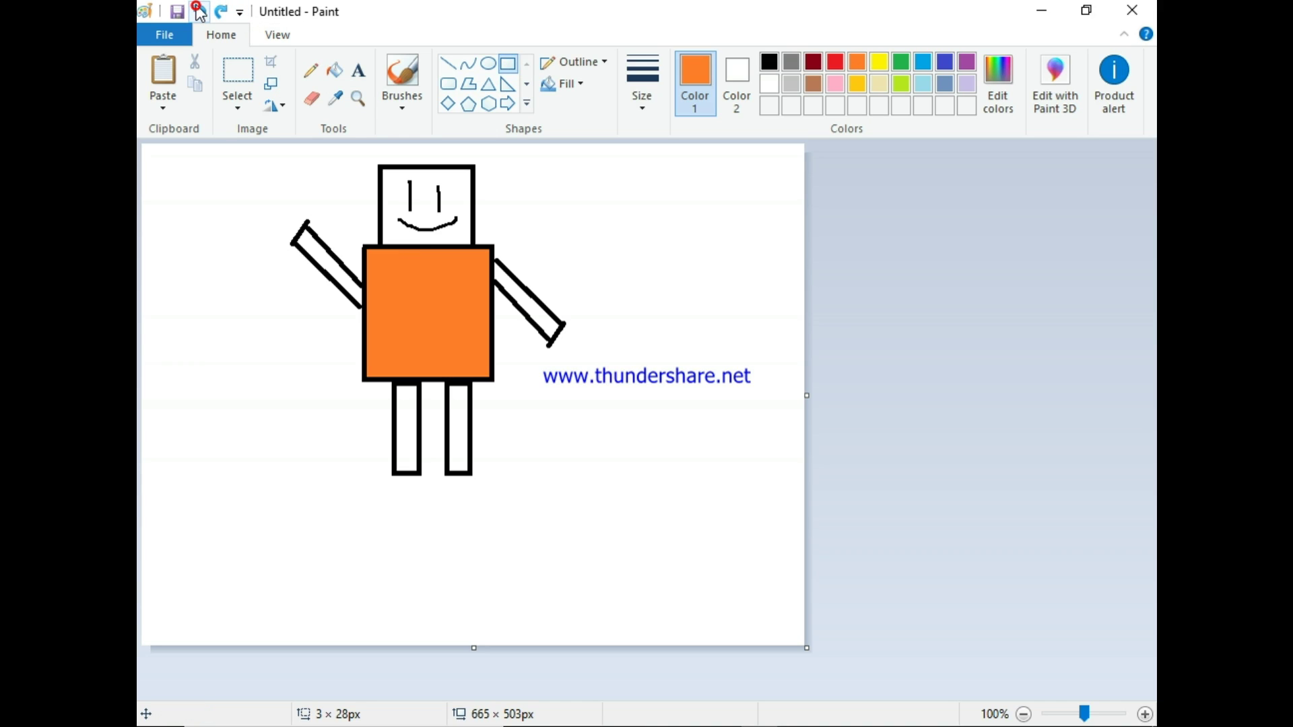
click(770, 62)
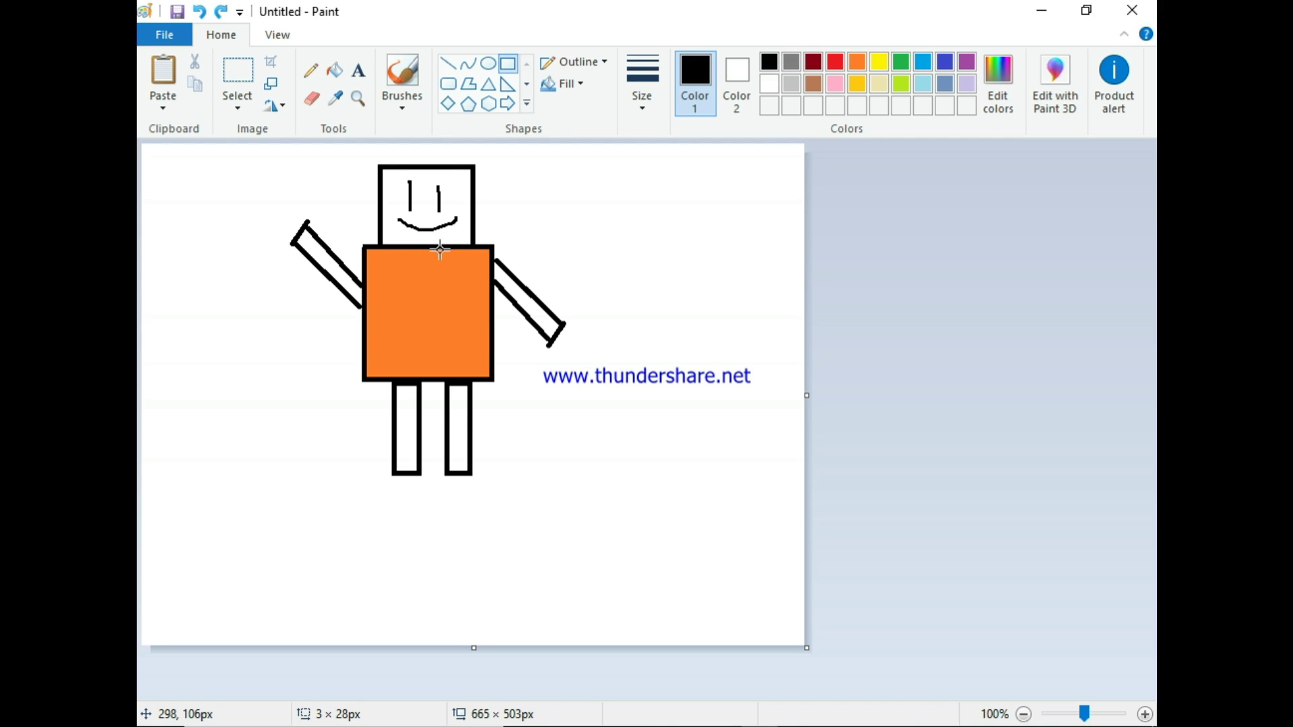
drag(441, 252, 412, 377)
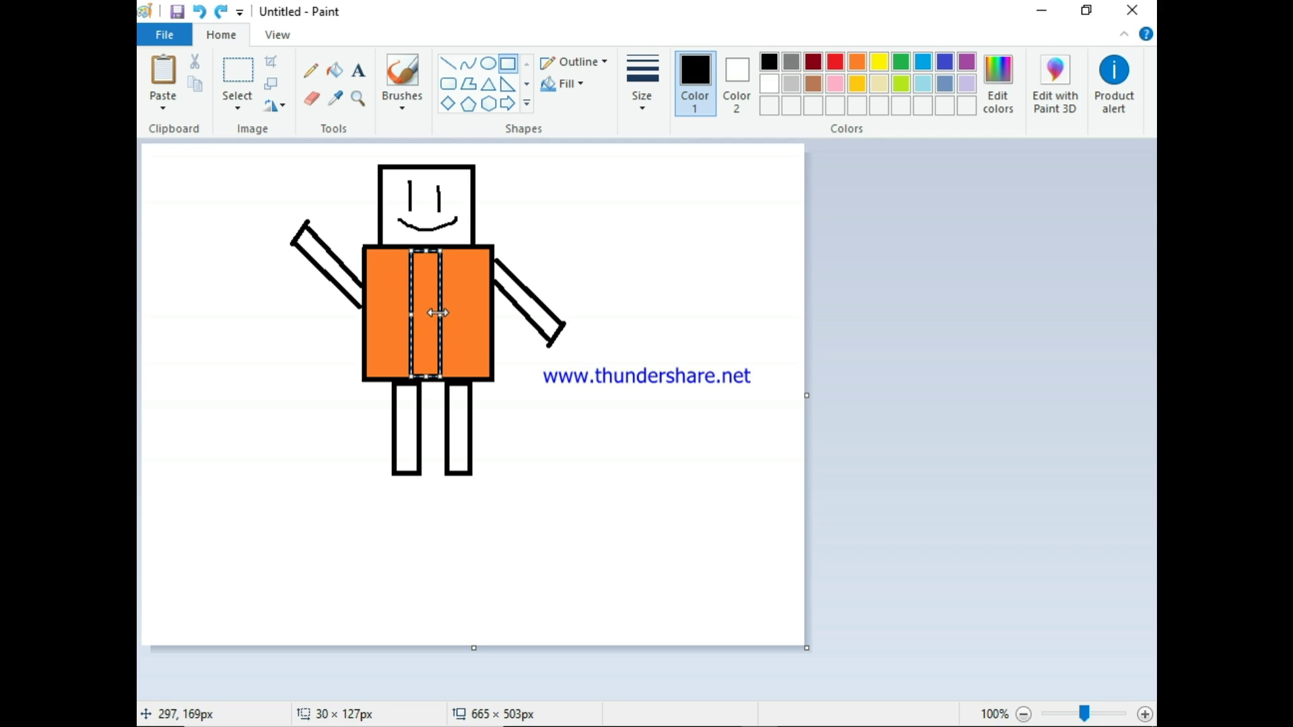
drag(439, 317, 441, 317)
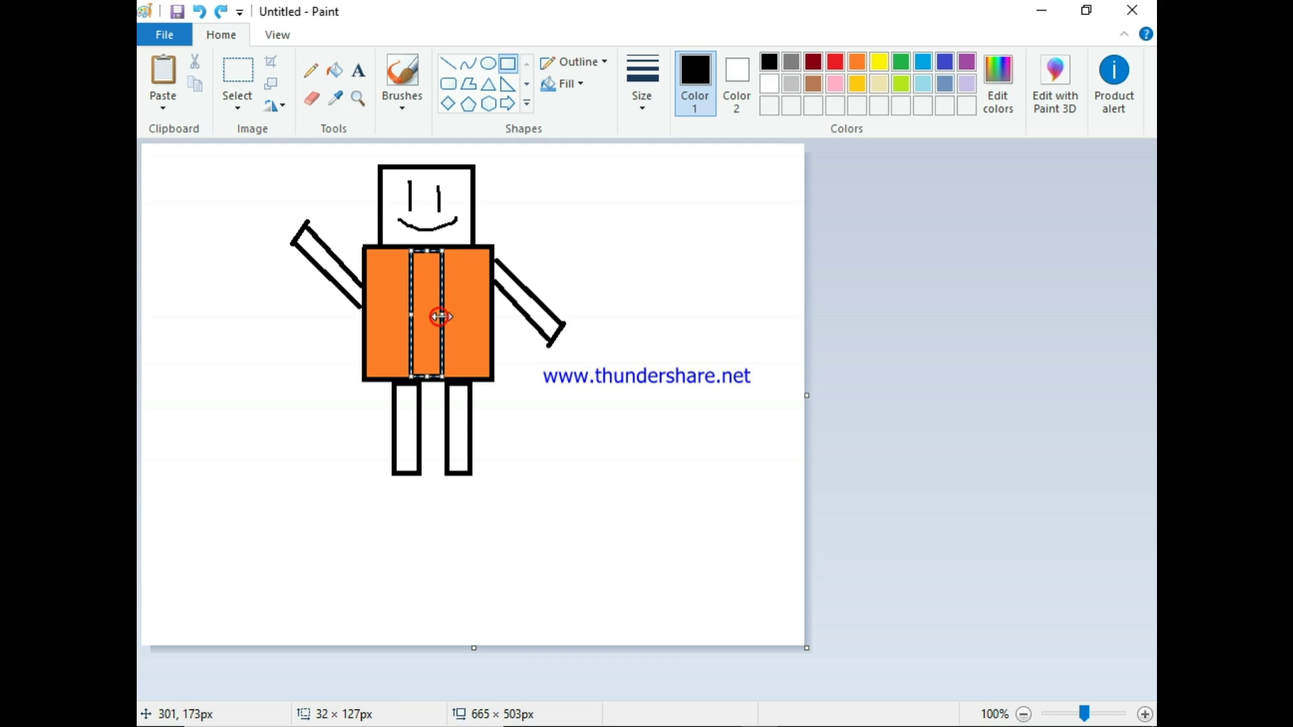
Step: Fill the narrow rectangle in the middle of the torso with red
click(335, 70)
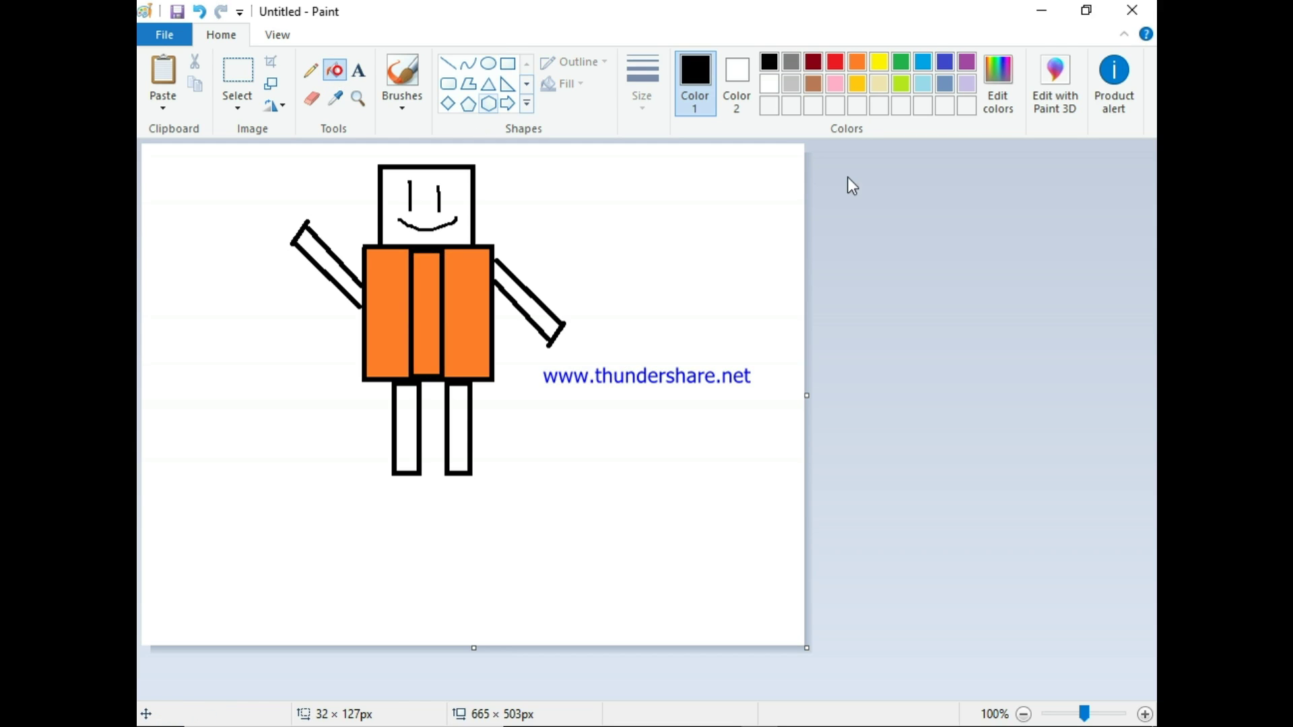
click(832, 60)
click(429, 329)
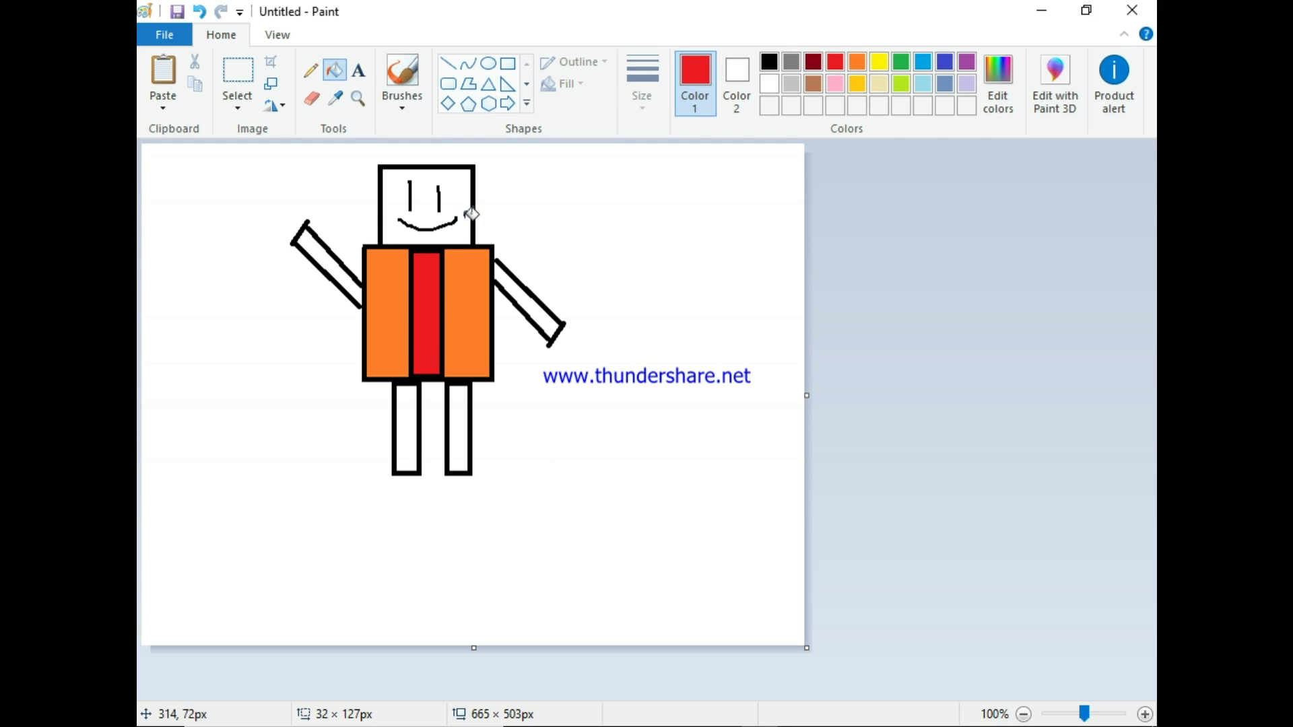
Step: Thicken the bottom of the left leg with a solid black Pencil band across the inside of its outline
click(314, 71)
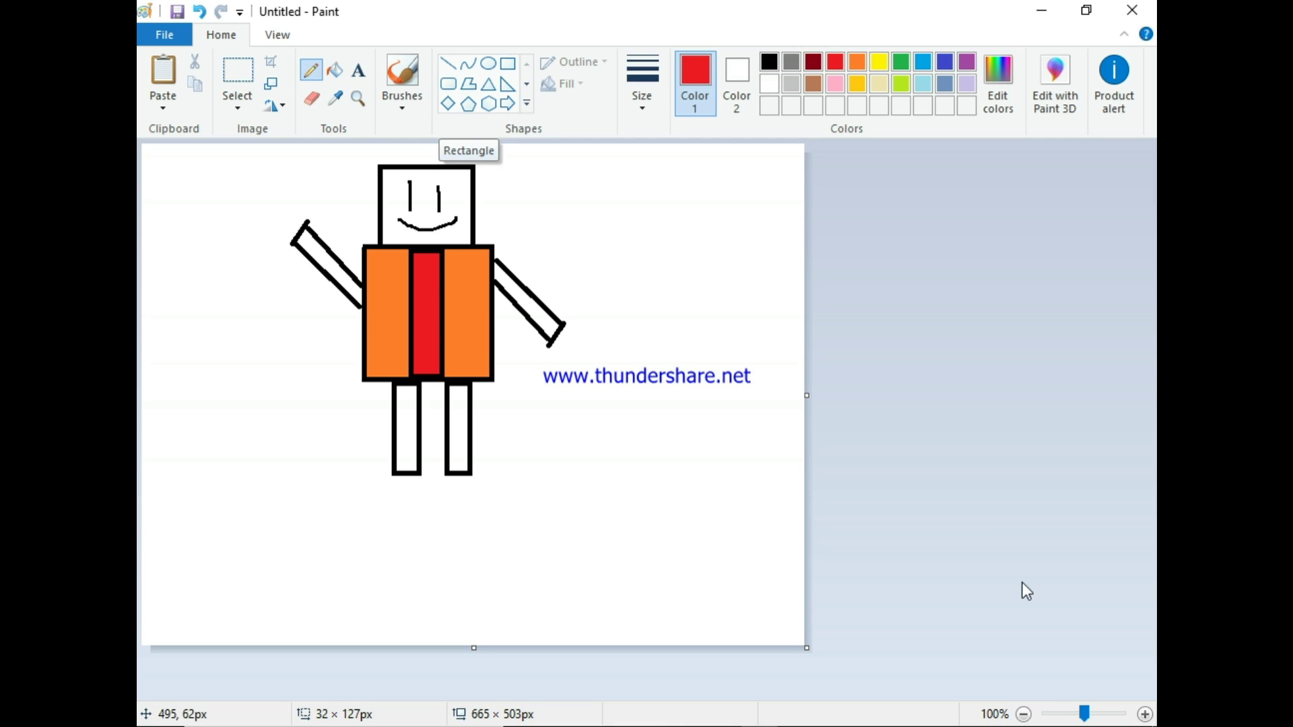
drag(1087, 712, 1130, 714)
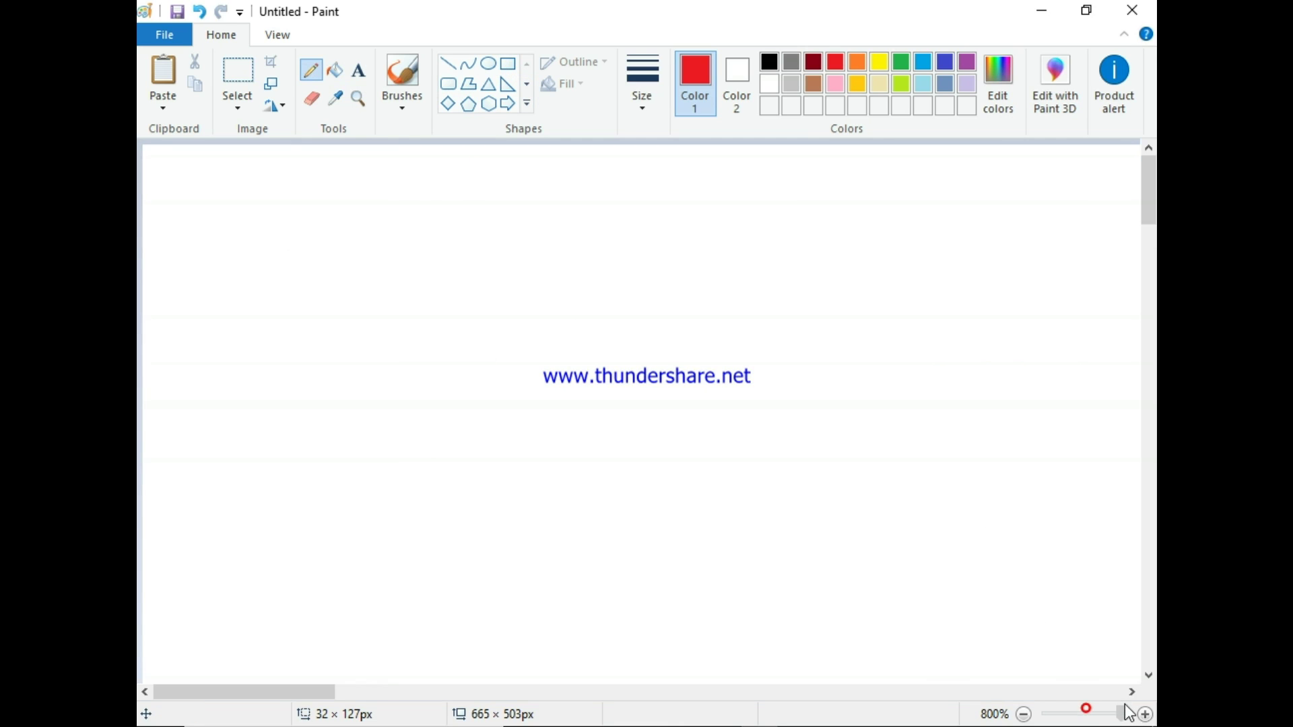
drag(1149, 189, 1135, 673)
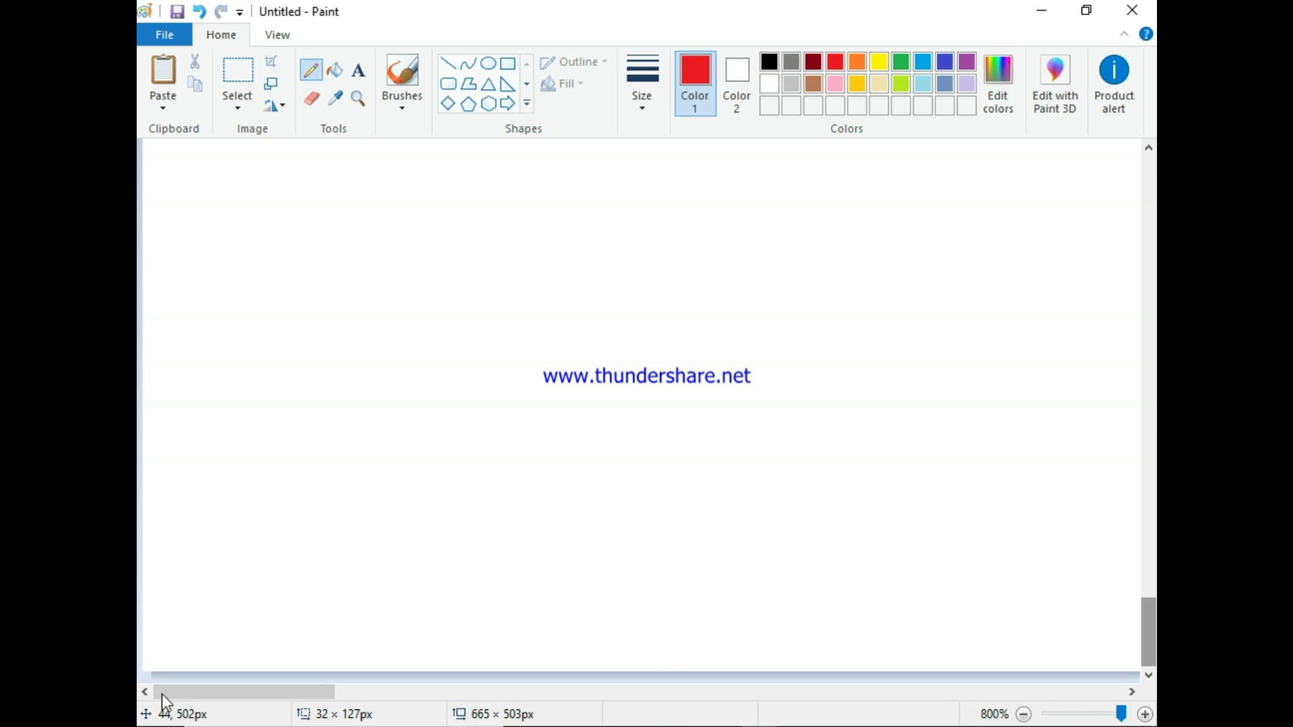
drag(178, 692, 717, 696)
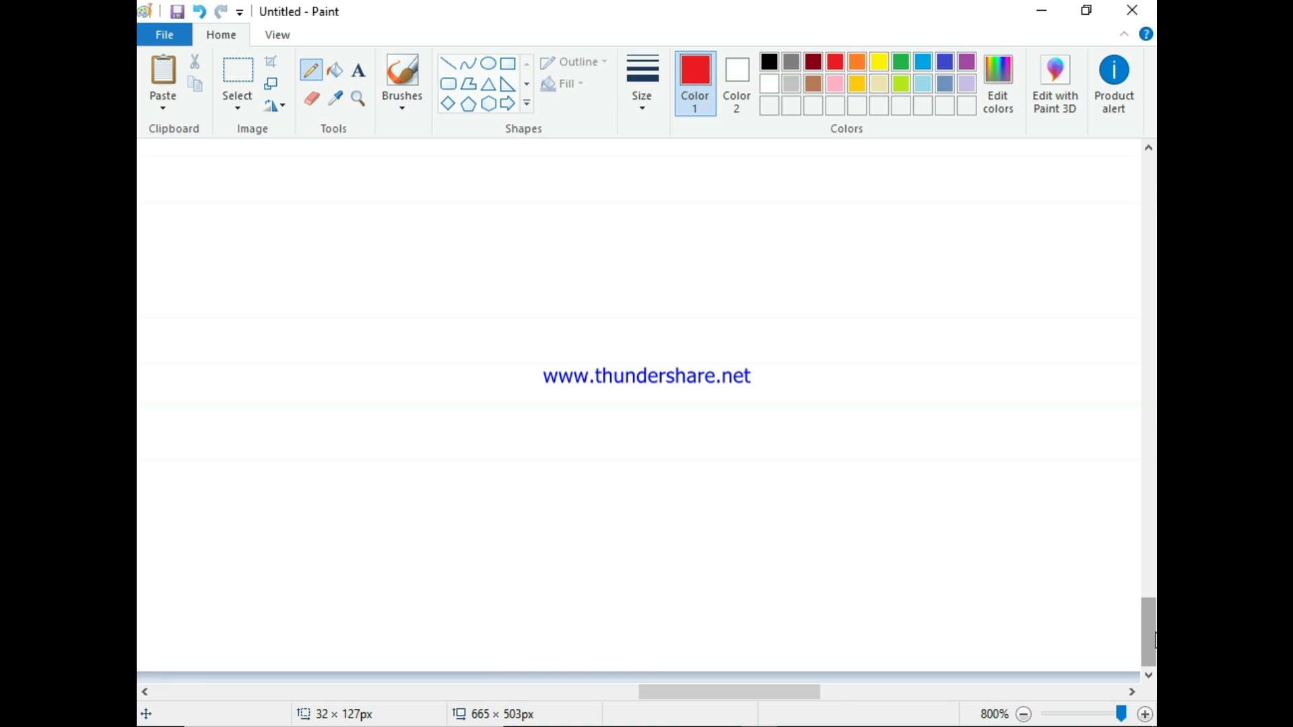
drag(1149, 633, 1155, 601)
drag(1121, 715, 1089, 719)
scroll(1089, 720, down, 1)
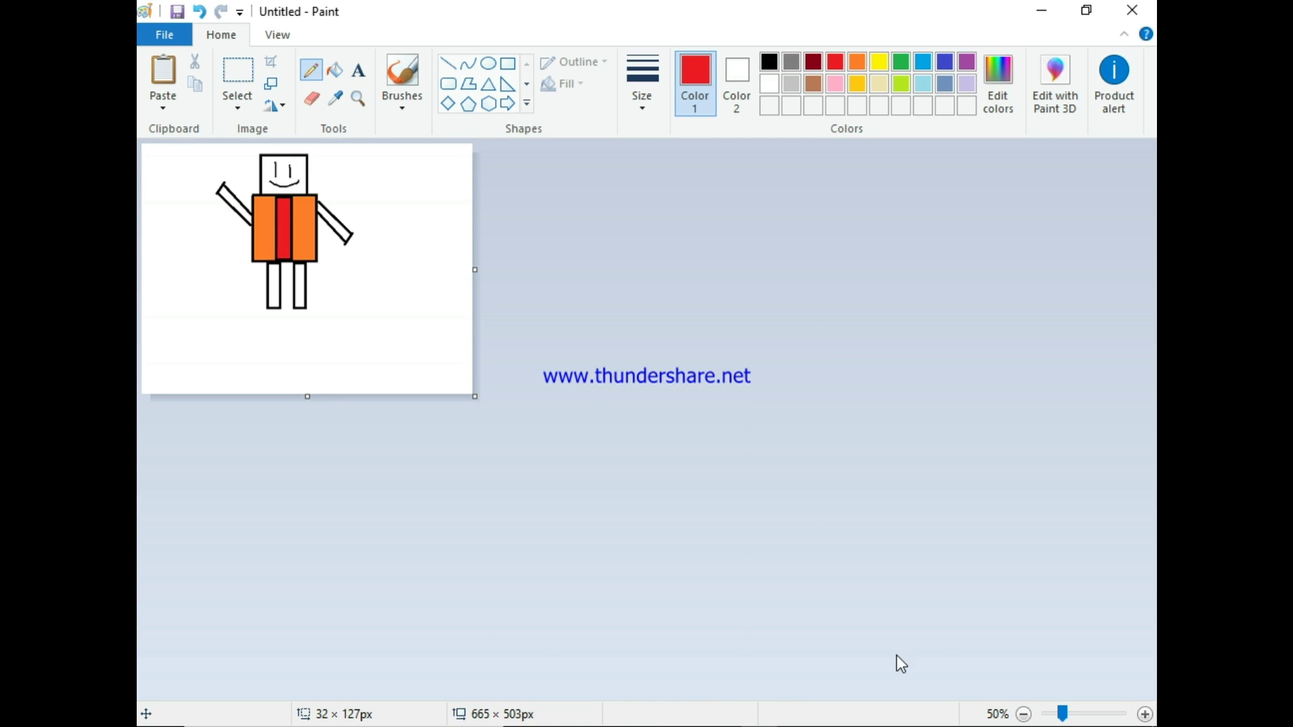
click(1148, 714)
click(1148, 714)
drag(1146, 402, 1152, 532)
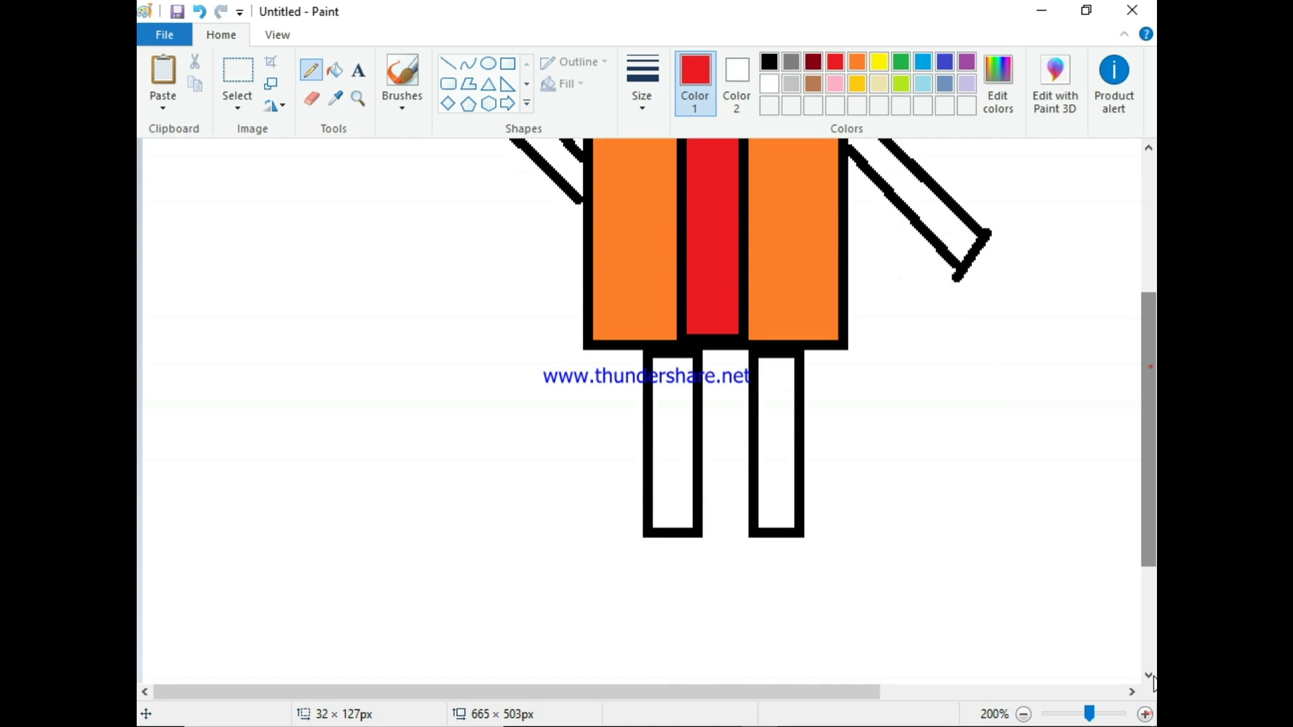
click(1147, 714)
drag(599, 700, 763, 701)
drag(1152, 445, 1152, 516)
click(1146, 714)
click(1146, 714)
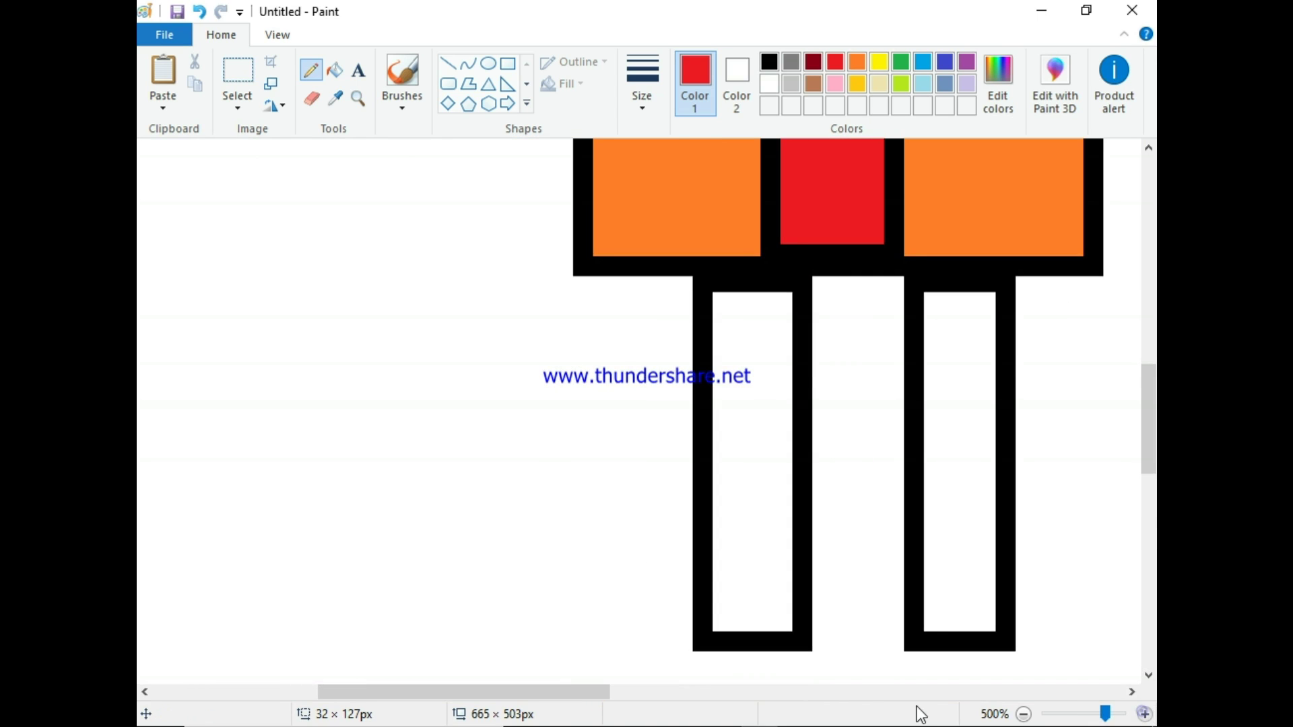
drag(580, 690, 652, 692)
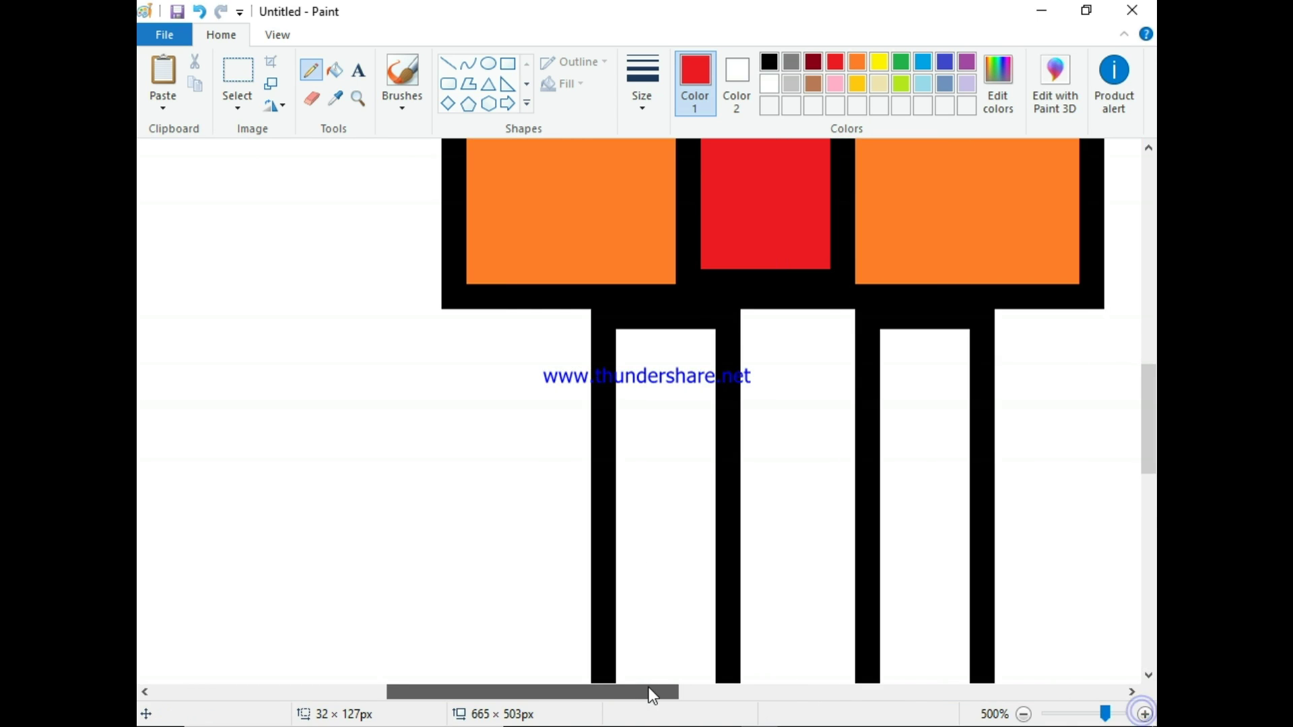
drag(1150, 448, 1149, 510)
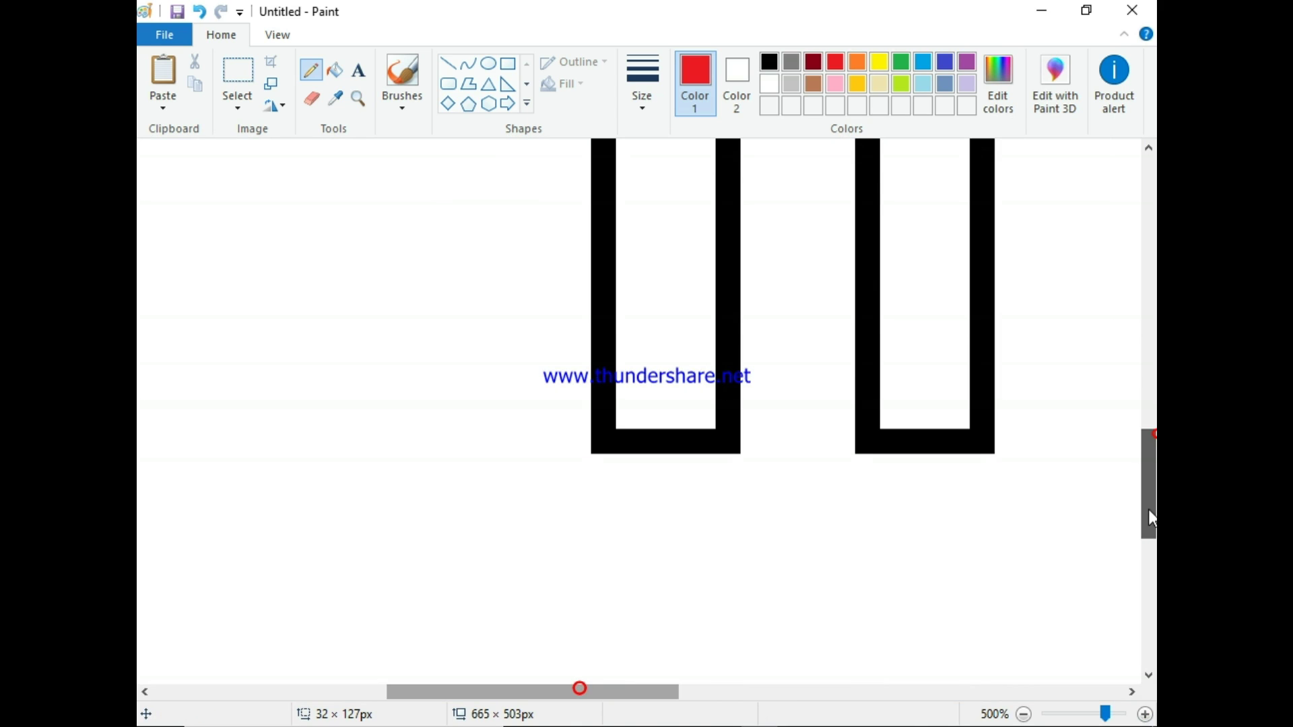
click(1122, 715)
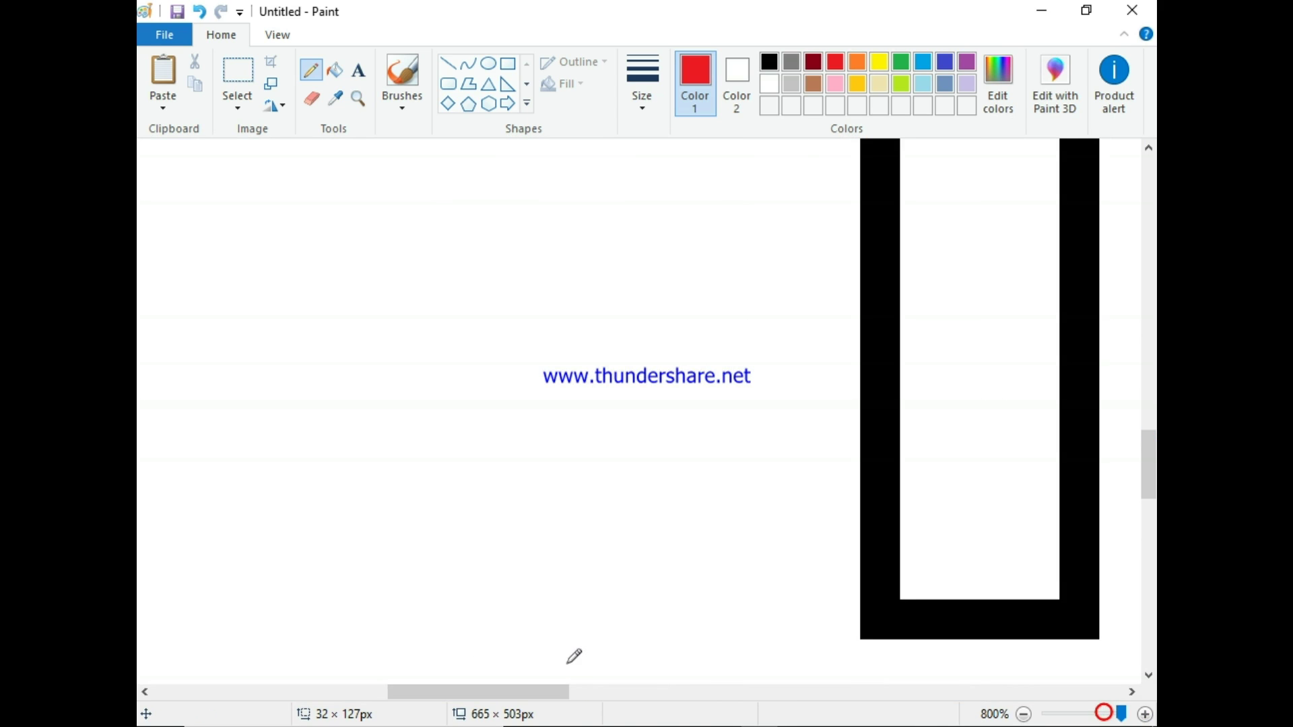
drag(511, 692, 542, 692)
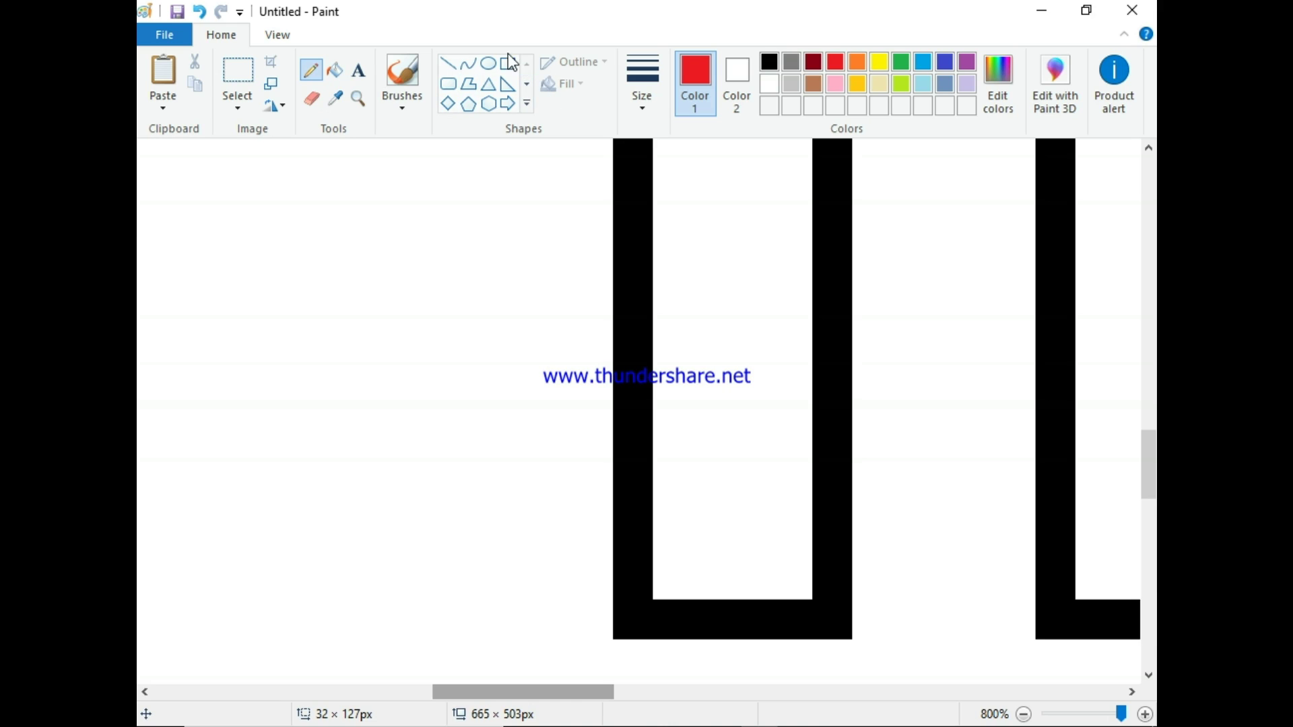
click(469, 84)
click(776, 66)
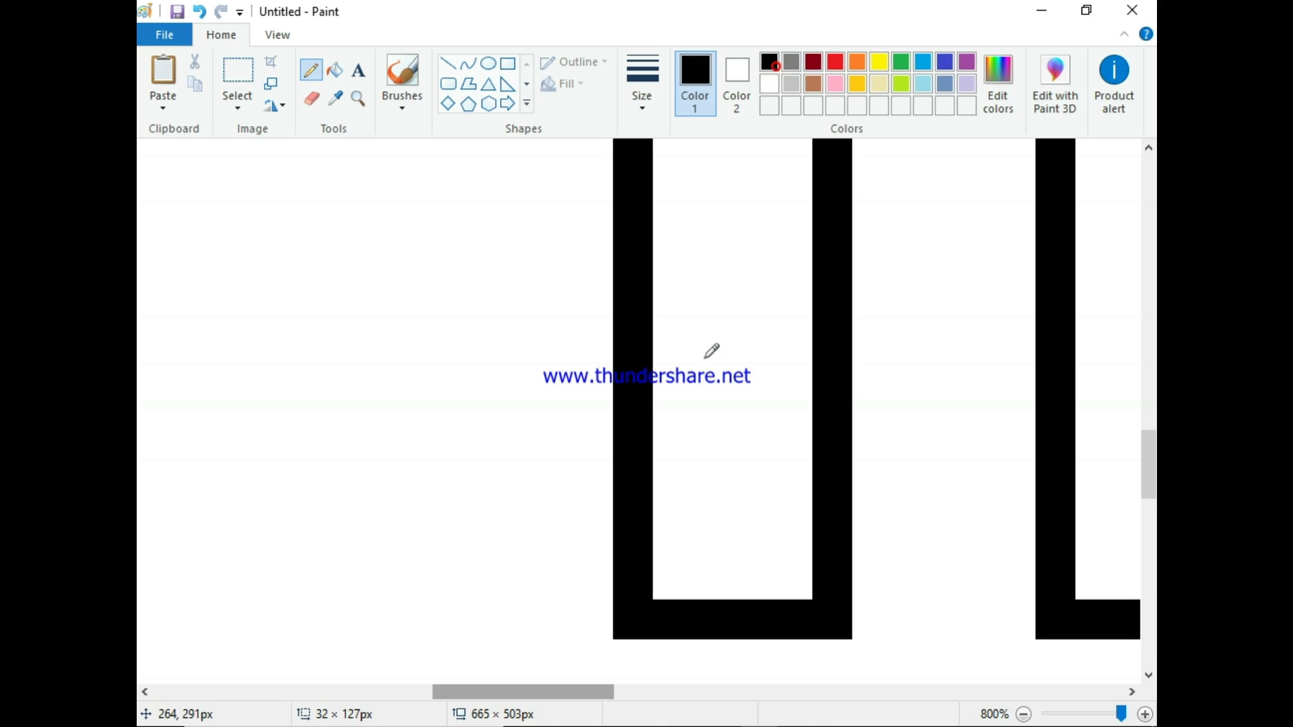
click(661, 589)
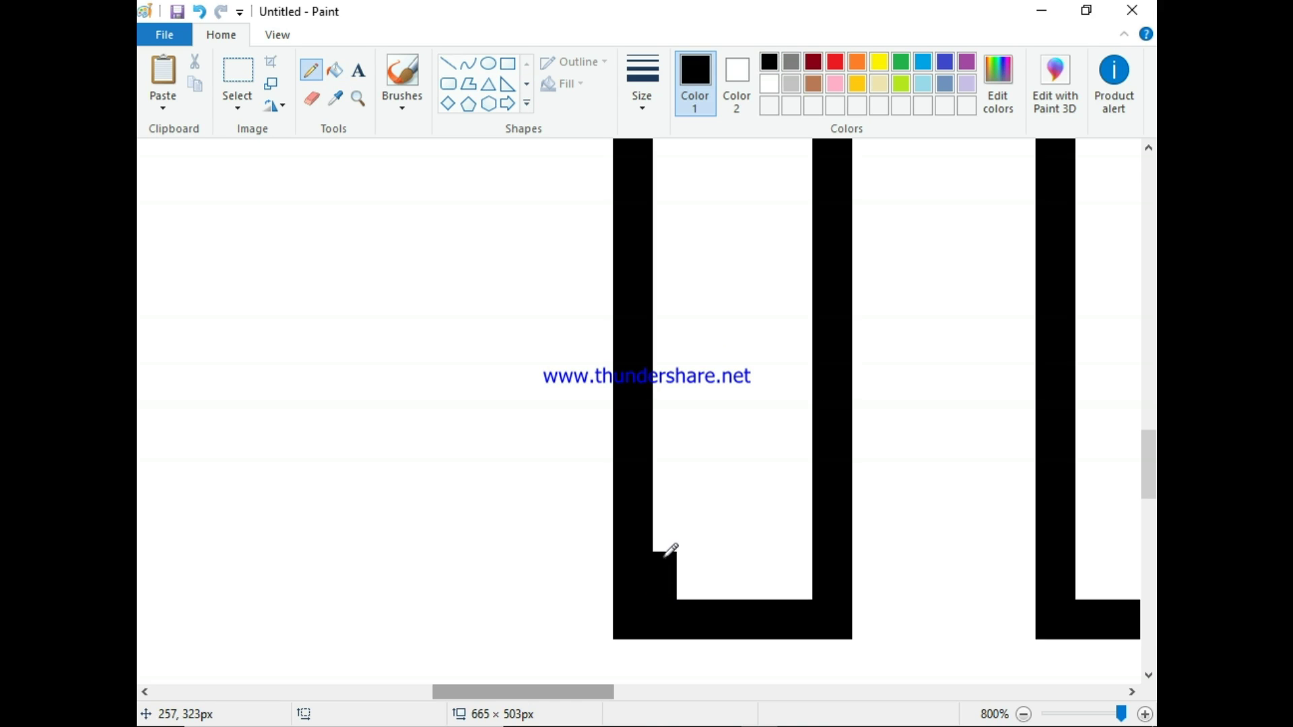
mouse_move(666, 556)
mouse_down()
mouse_move(804, 555)
mouse_move(806, 589)
mouse_move(683, 593)
mouse_move(691, 575)
mouse_move(799, 570)
mouse_up()
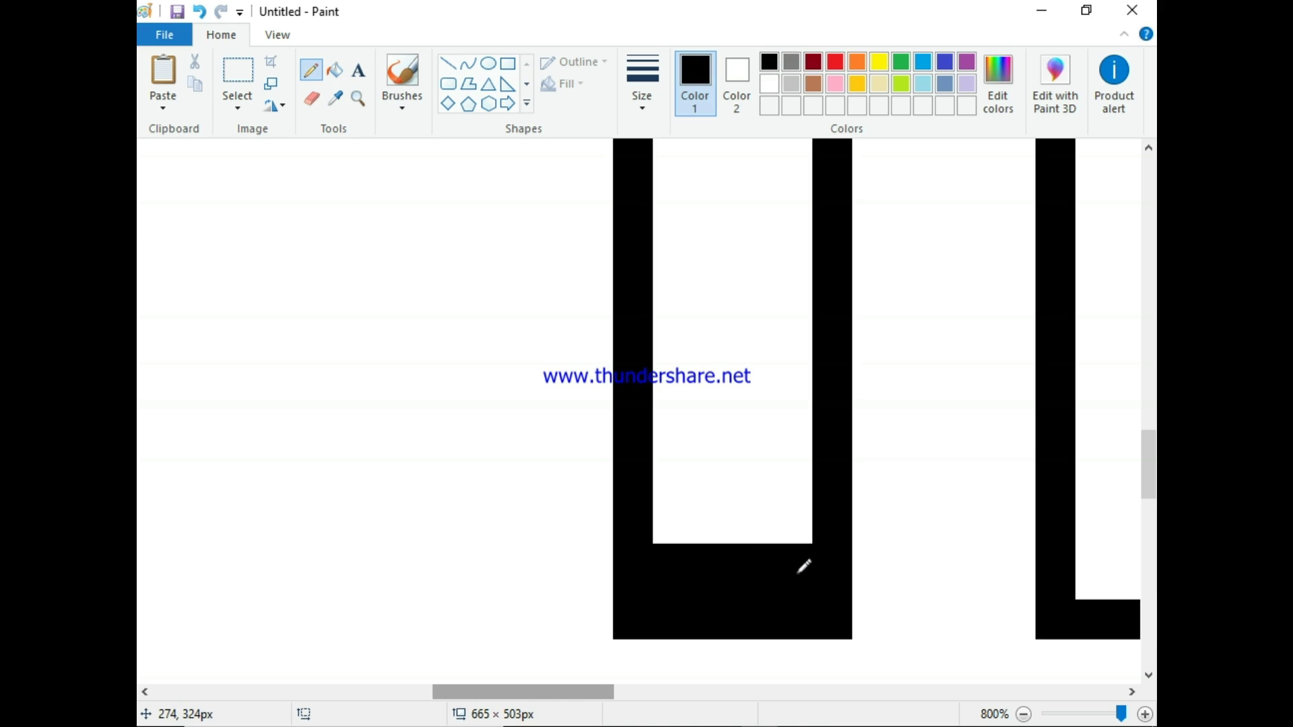
Step: Paint six small staggered red squares with a fine Pencil on the left leg's black band, undoing stray marks
click(645, 68)
click(635, 146)
click(836, 63)
click(667, 573)
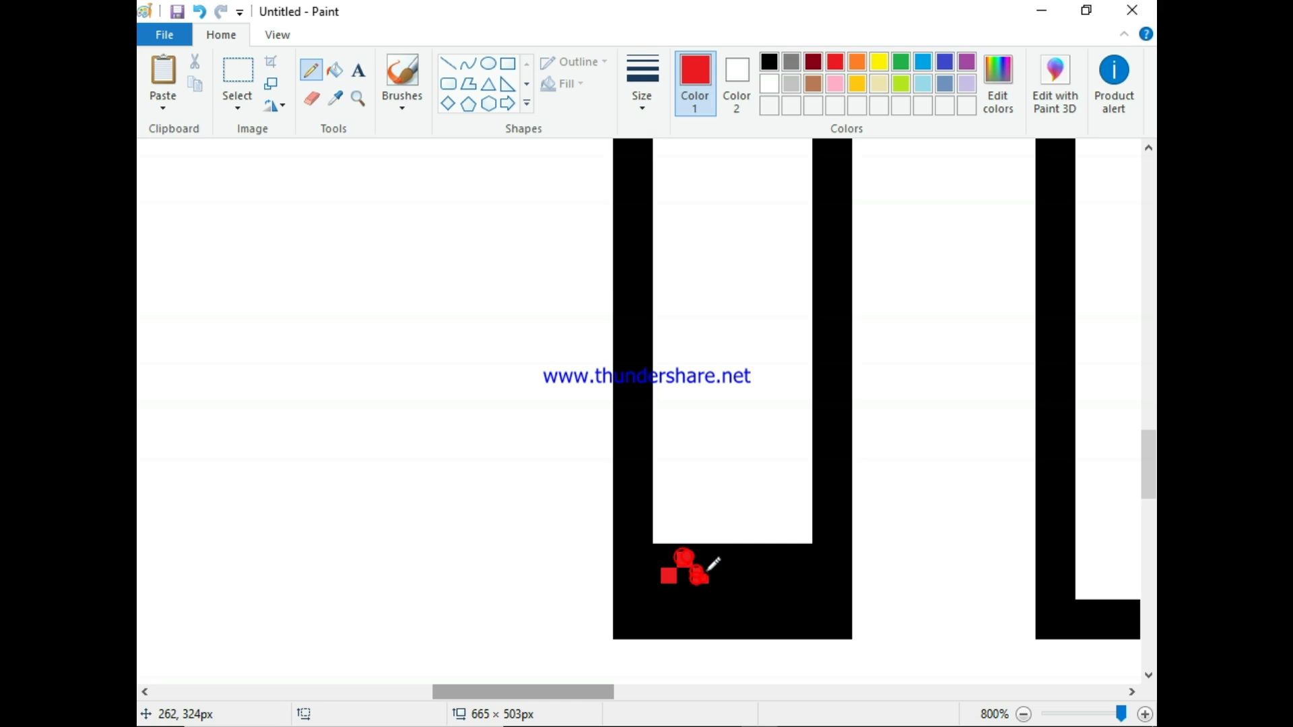
click(703, 577)
click(641, 82)
click(633, 175)
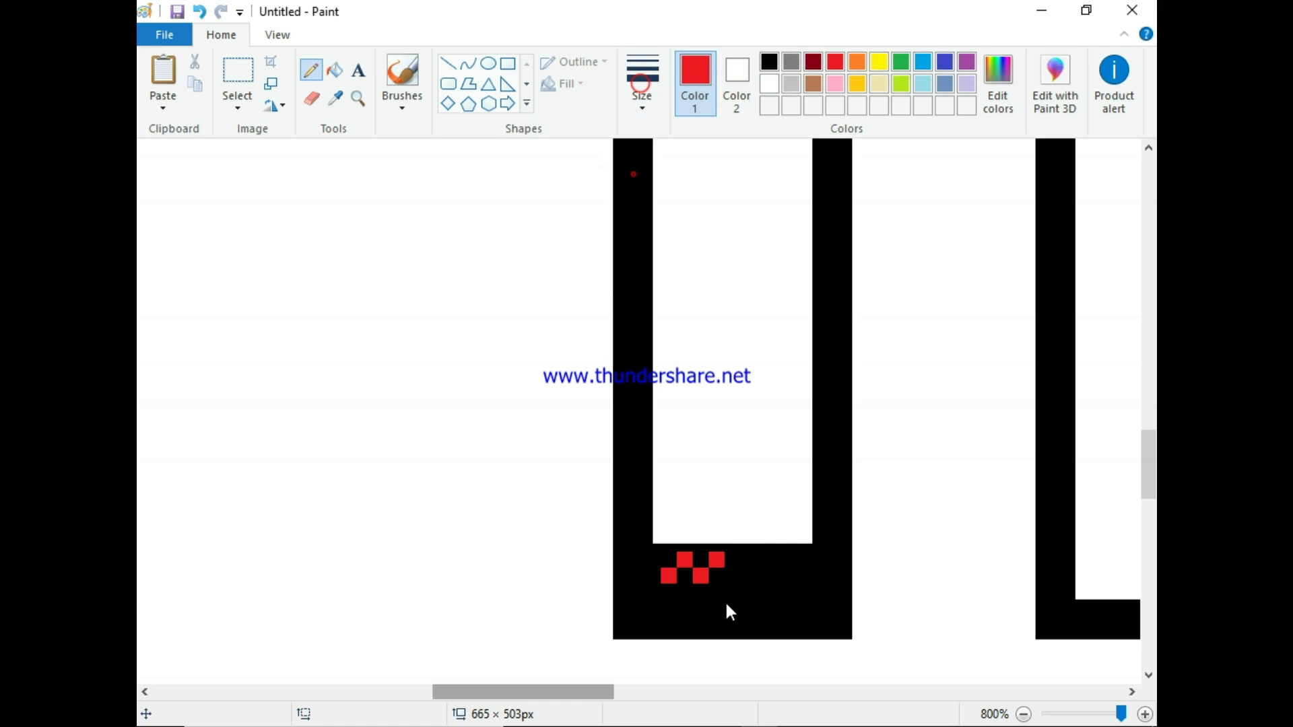
click(733, 576)
click(733, 576)
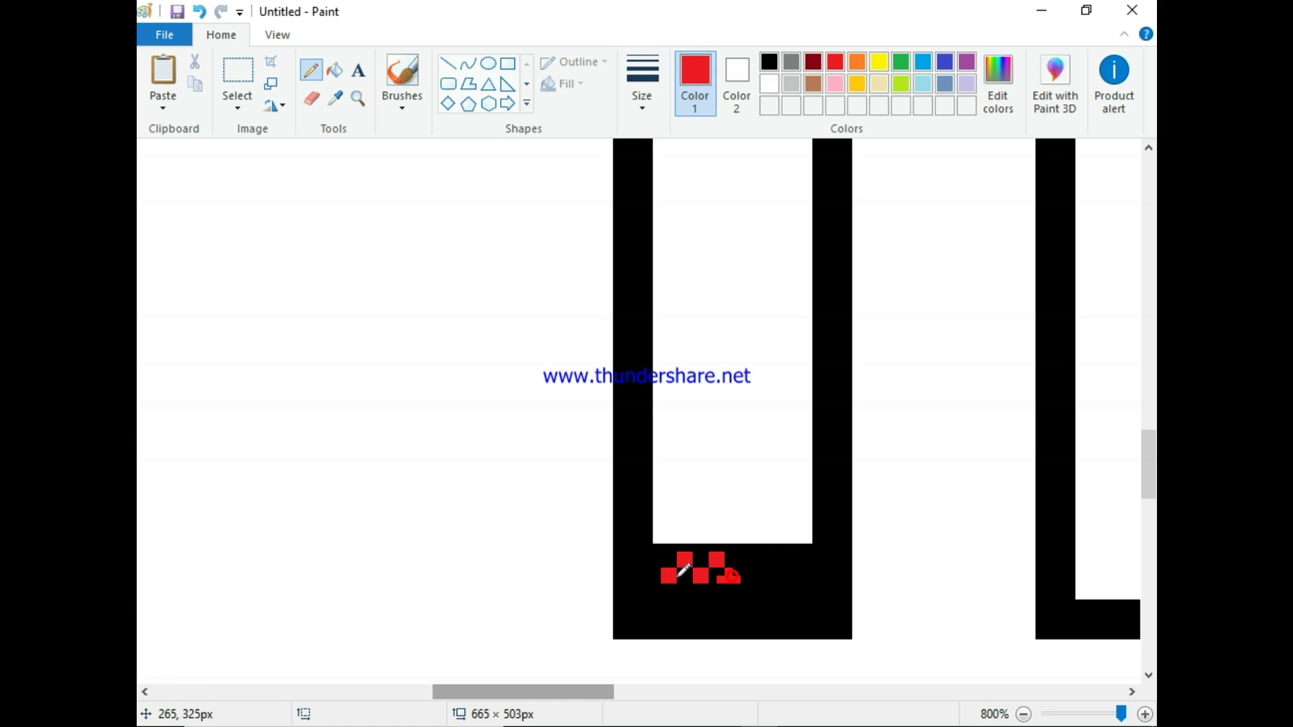
click(201, 11)
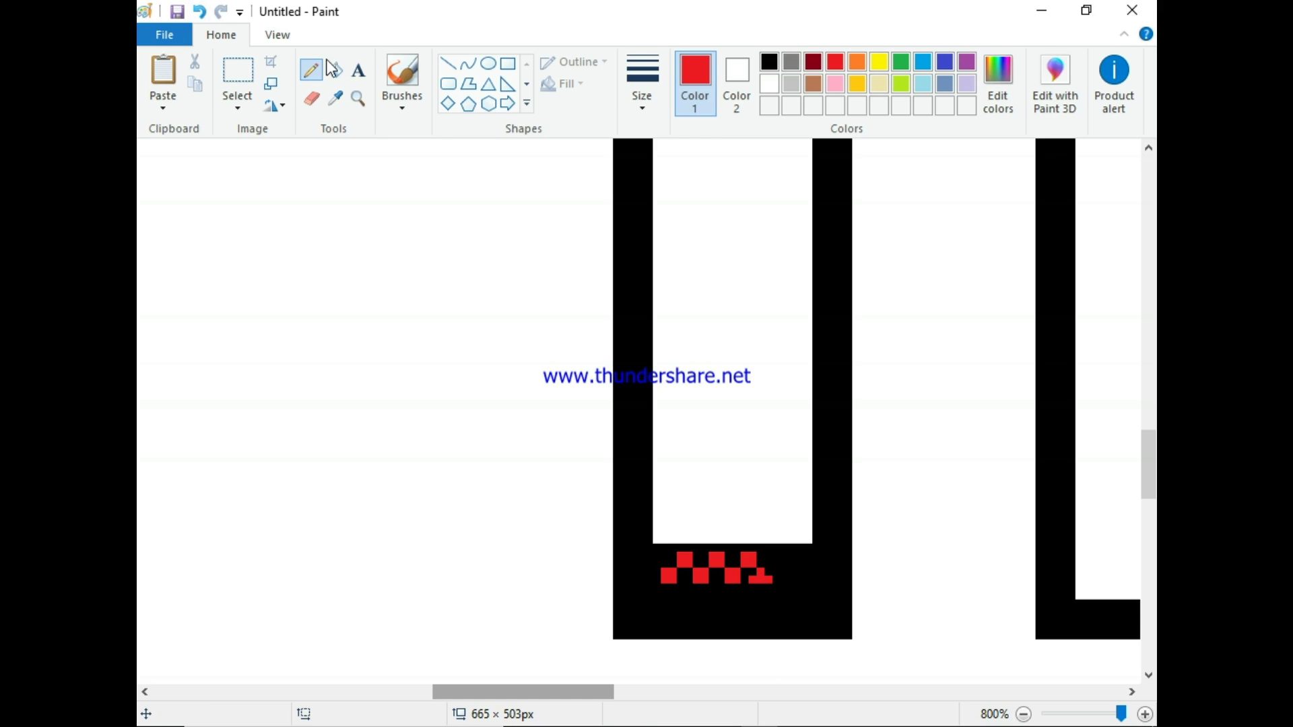
click(201, 12)
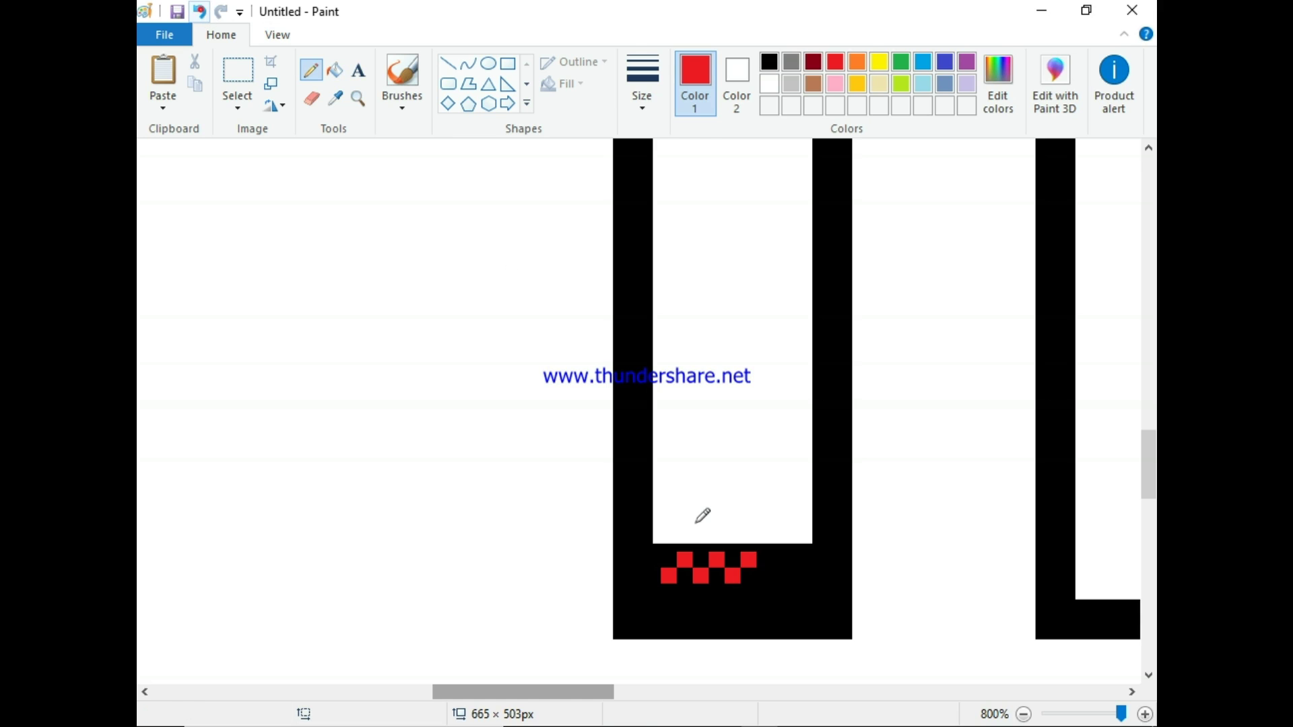
click(765, 578)
click(766, 577)
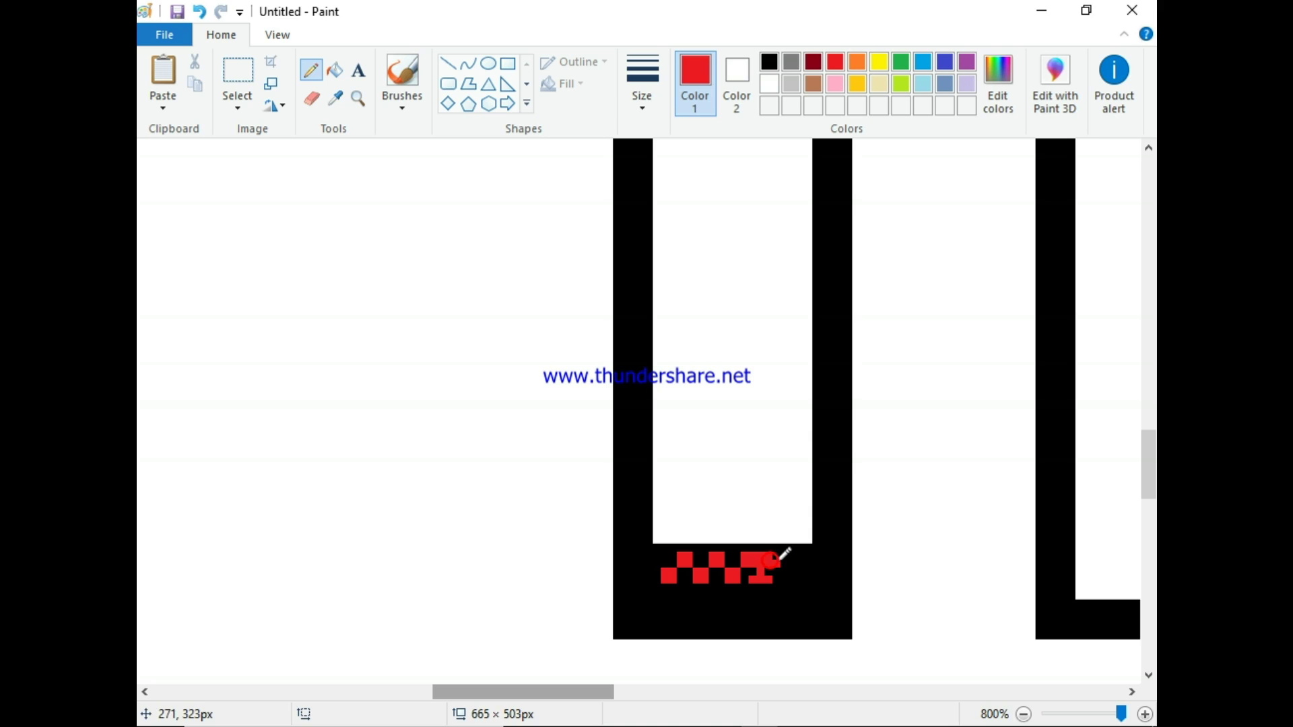
click(206, 16)
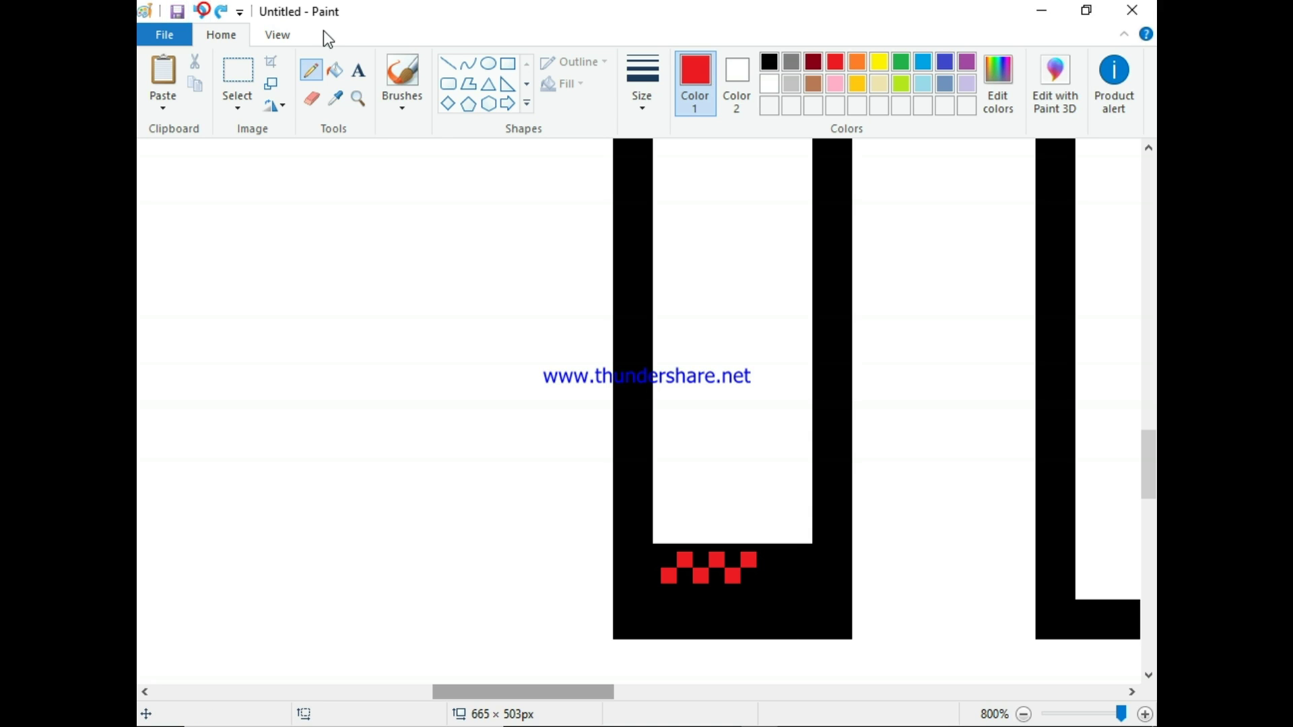
Step: Complete the upper two checkerboard rows on the left foot with three more red squares, using the thinnest Pencil
click(651, 101)
click(635, 144)
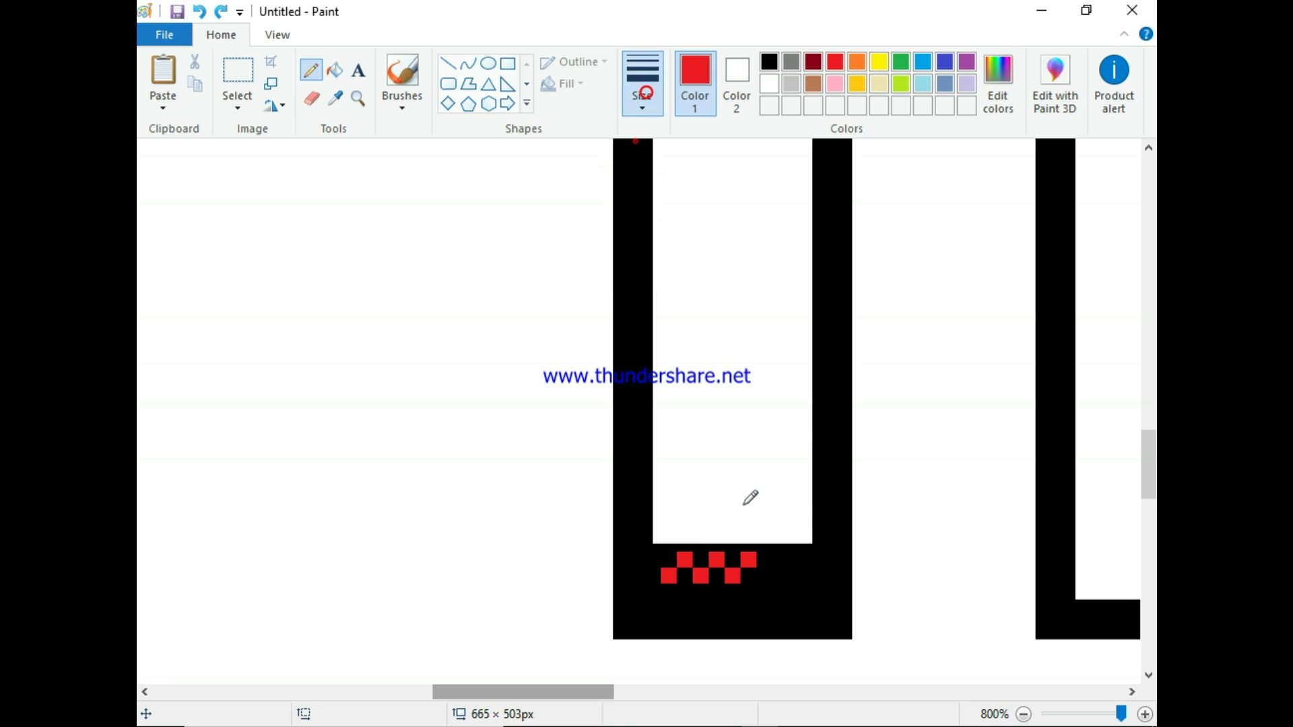
click(759, 574)
click(767, 572)
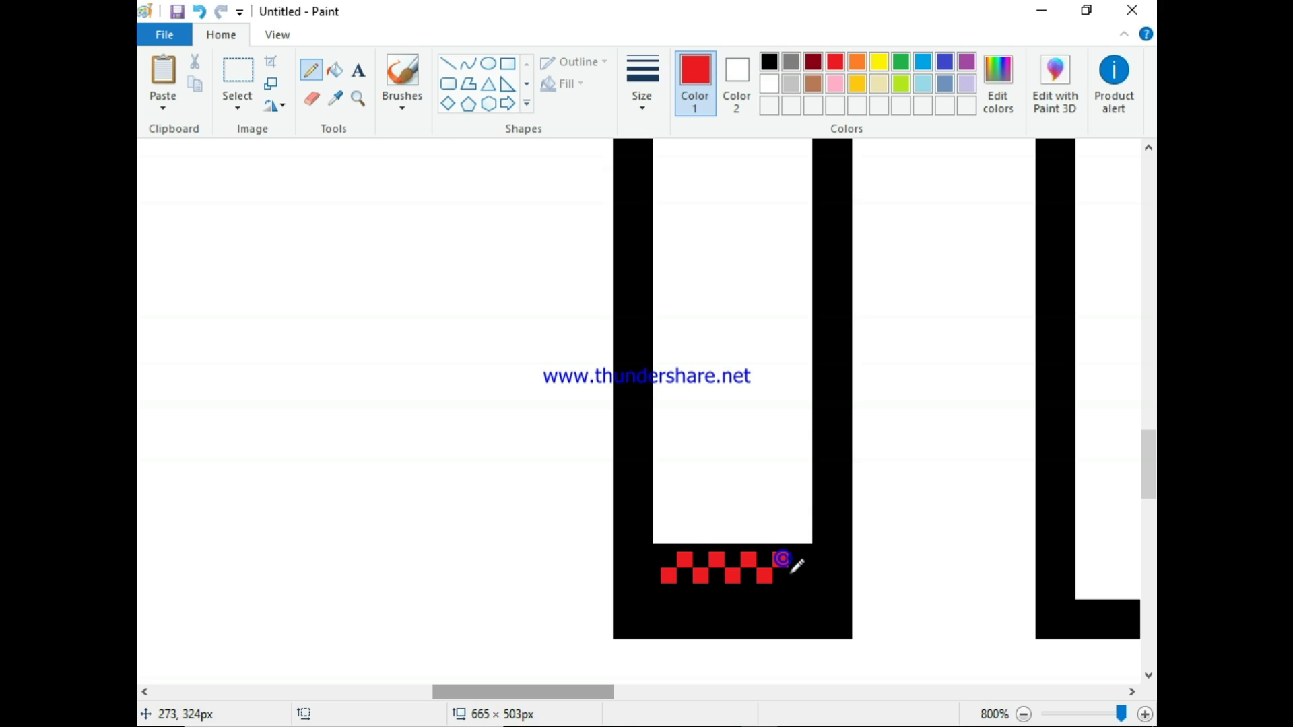
click(794, 573)
click(795, 577)
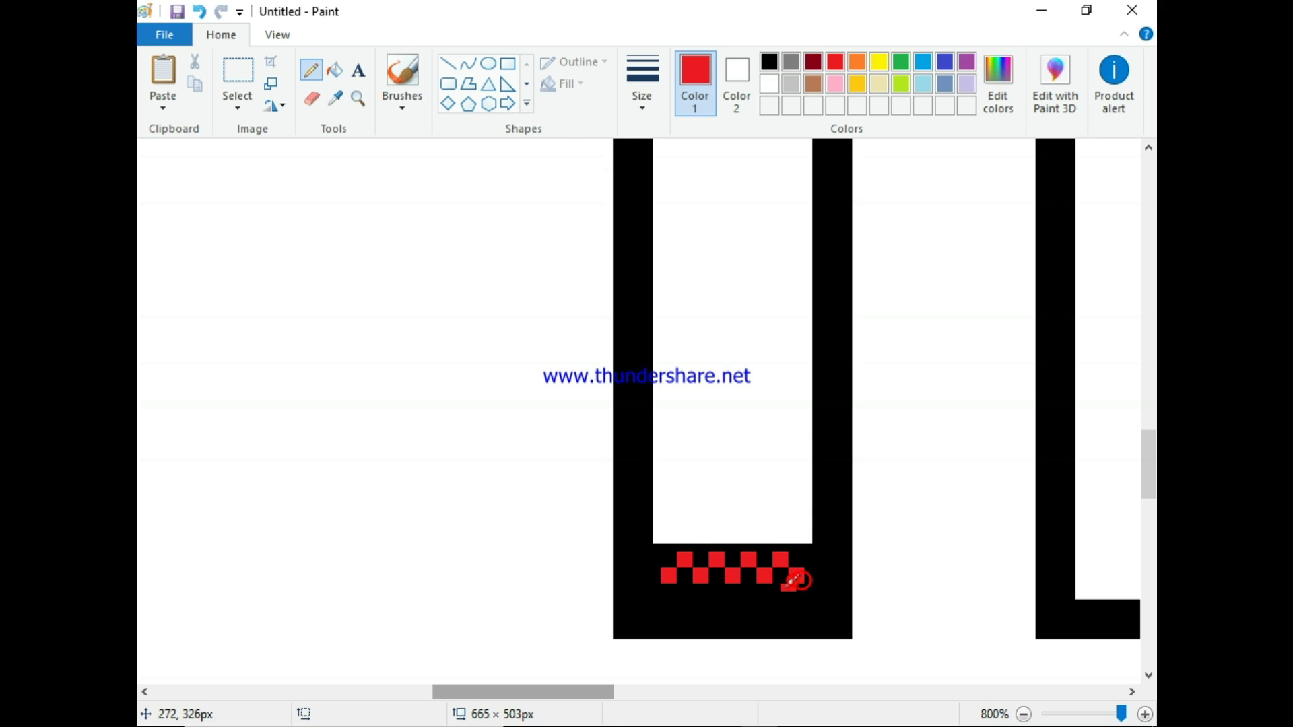
click(789, 587)
key(ctrl+z)
Step: Add four staggered red squares in the lower two checkerboard rows, at the right side of the left foot
click(779, 589)
click(779, 597)
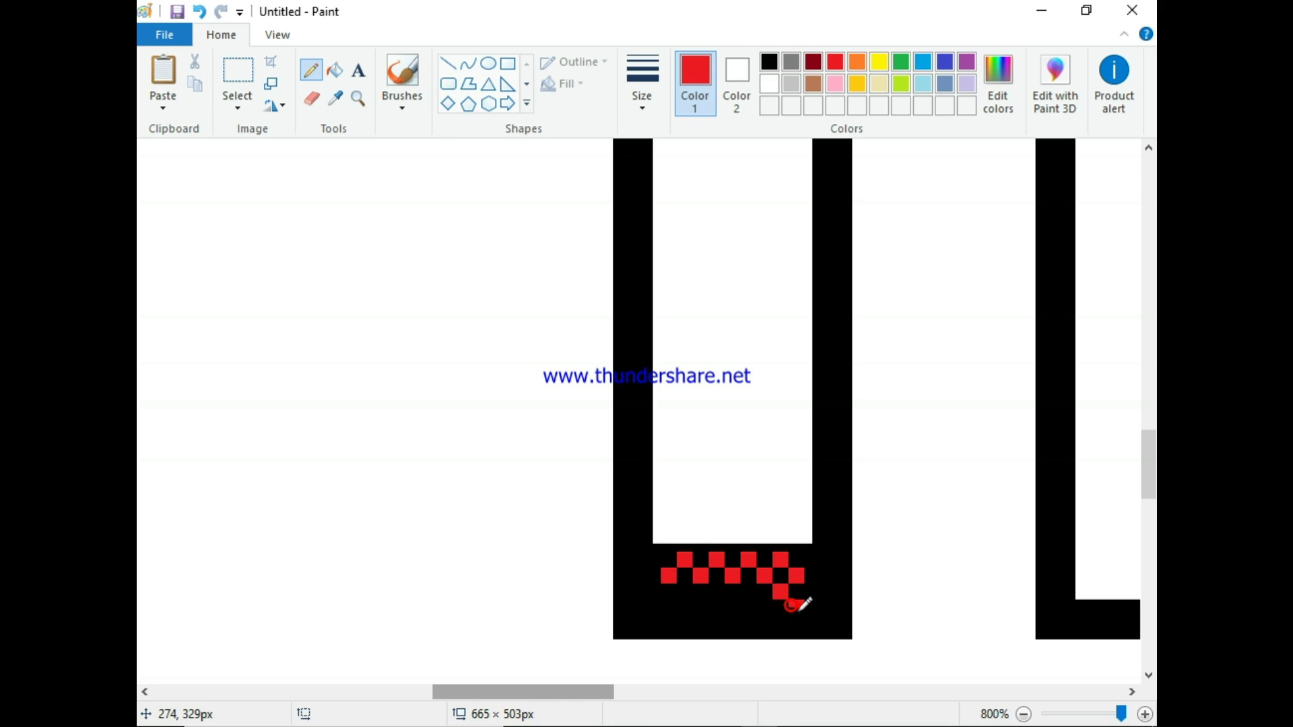
click(796, 610)
click(768, 604)
click(764, 610)
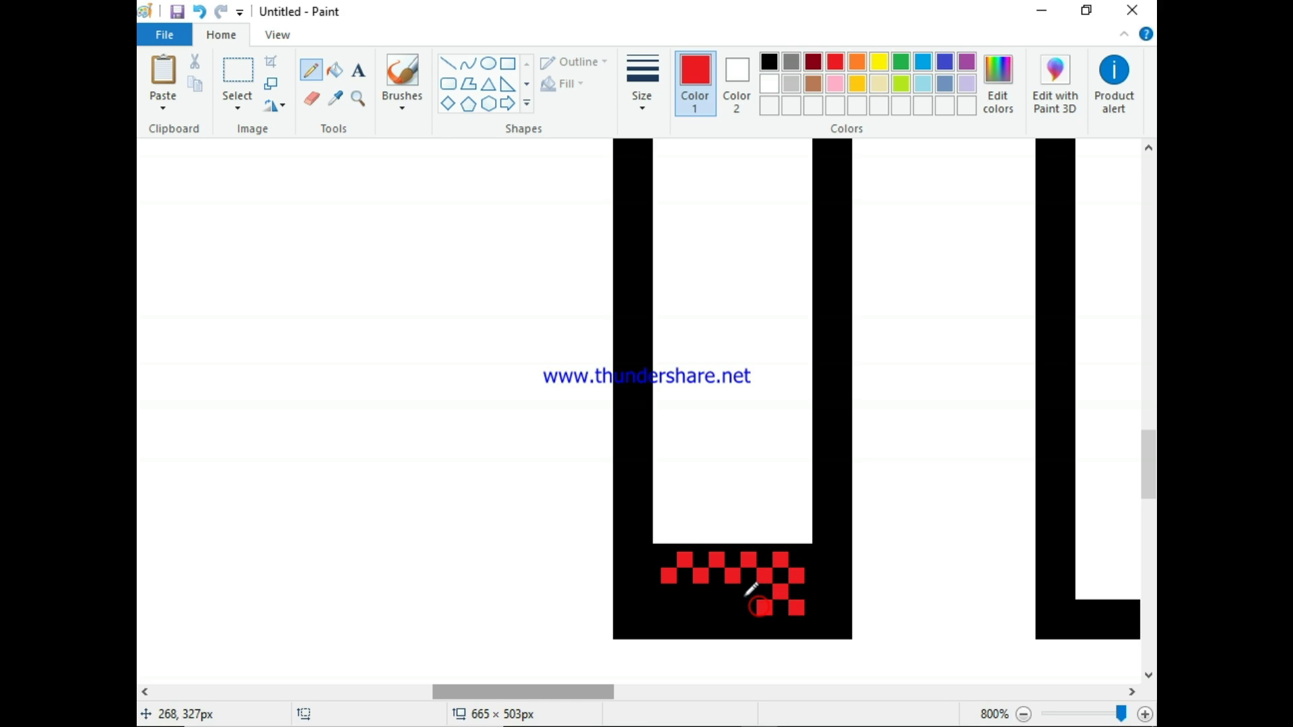
click(744, 596)
click(748, 592)
Step: Paint the remaining red squares in the lower two rows of the left foot's checkerboard, undoing stray pixels
click(716, 590)
click(718, 596)
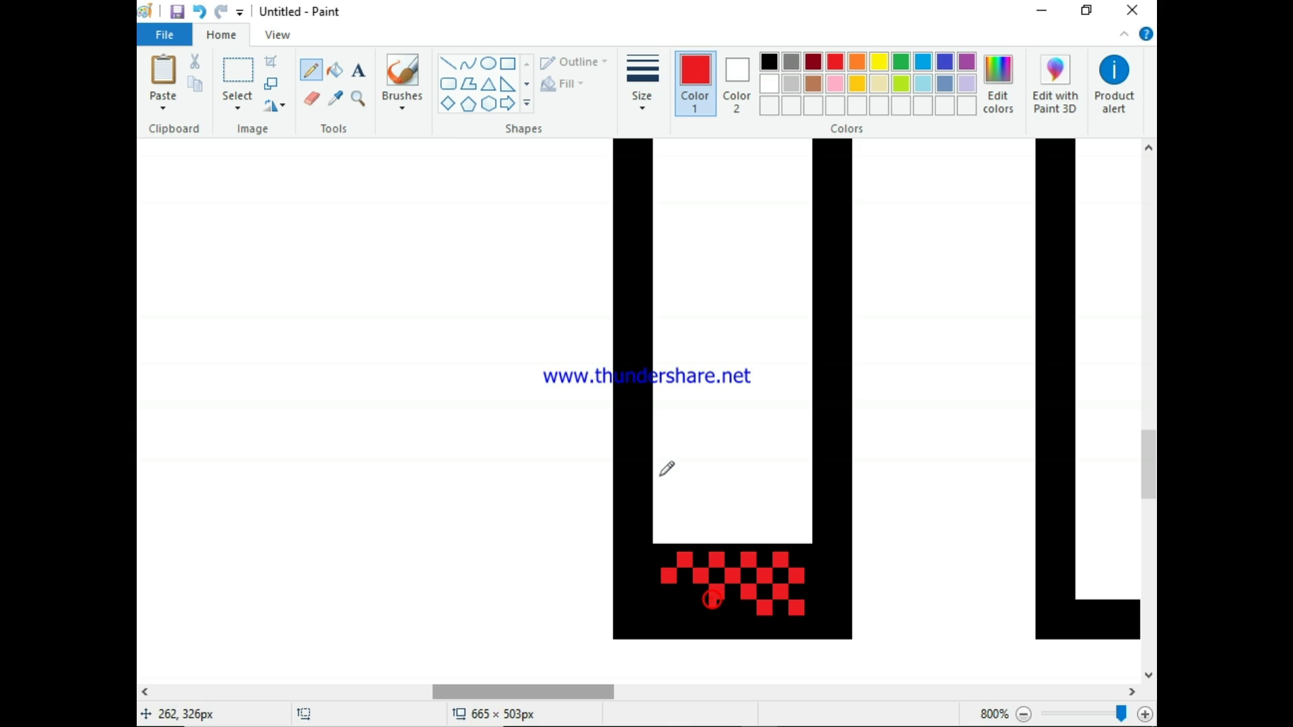
click(200, 11)
click(683, 586)
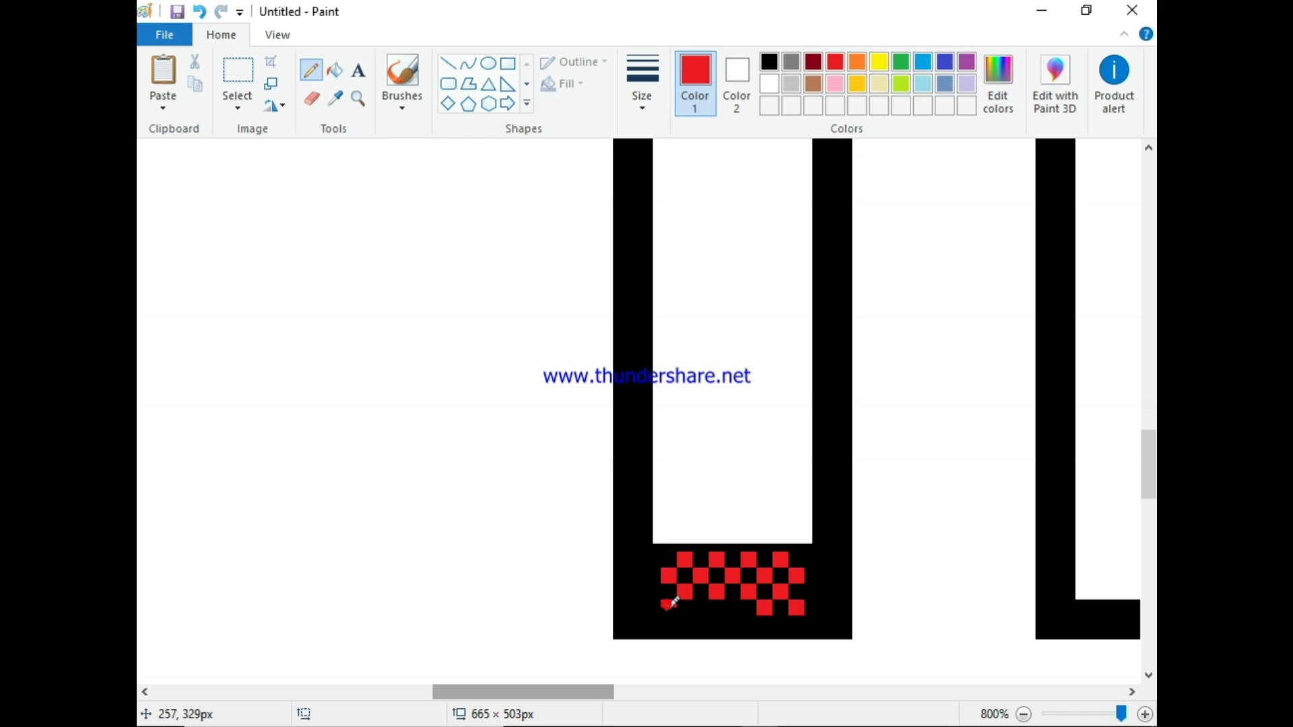
drag(665, 605, 668, 609)
click(199, 12)
click(698, 603)
click(735, 604)
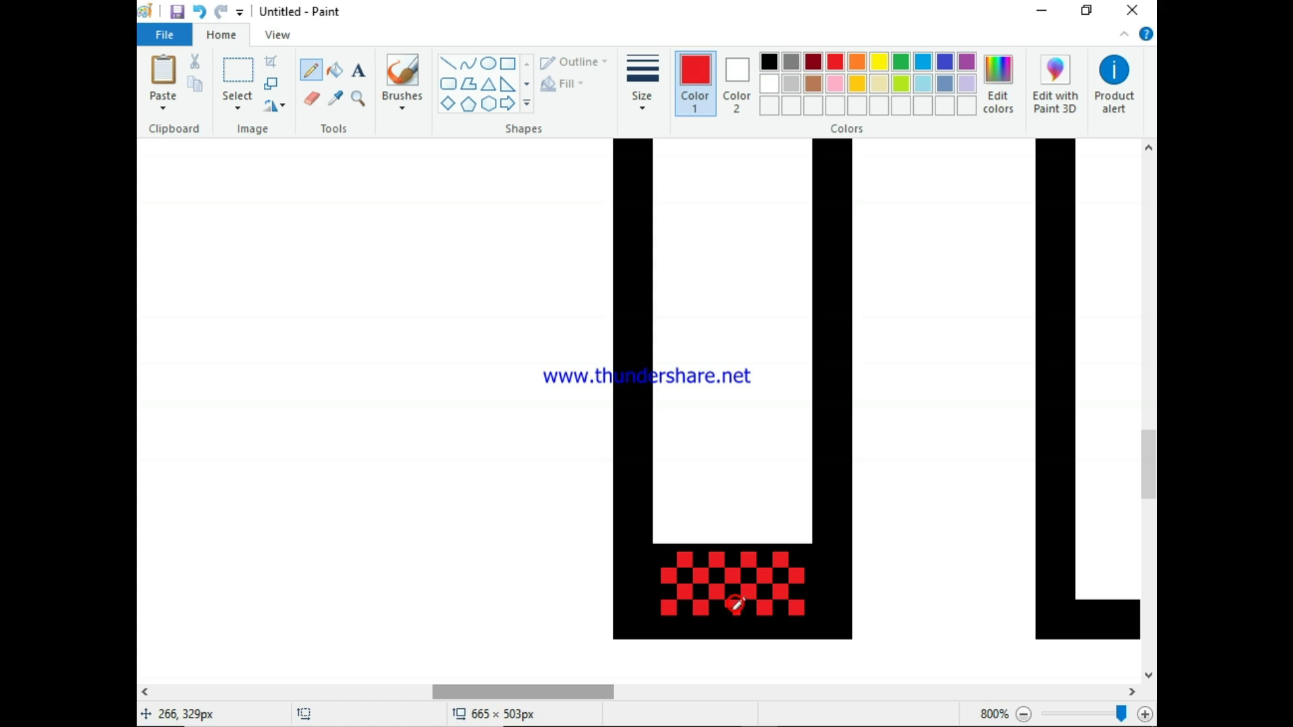
Step: Fill the bottom of the right leg with a black band using the thickest Pencil size
click(1121, 714)
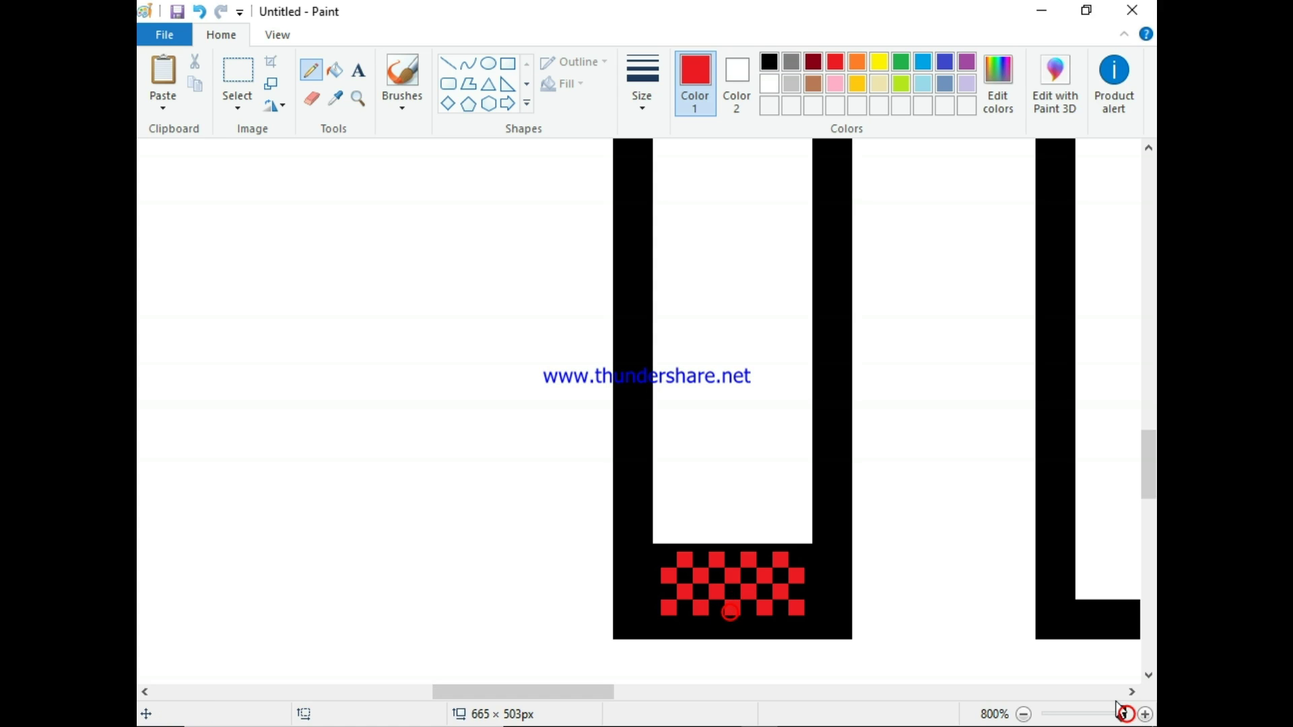
drag(551, 692, 624, 686)
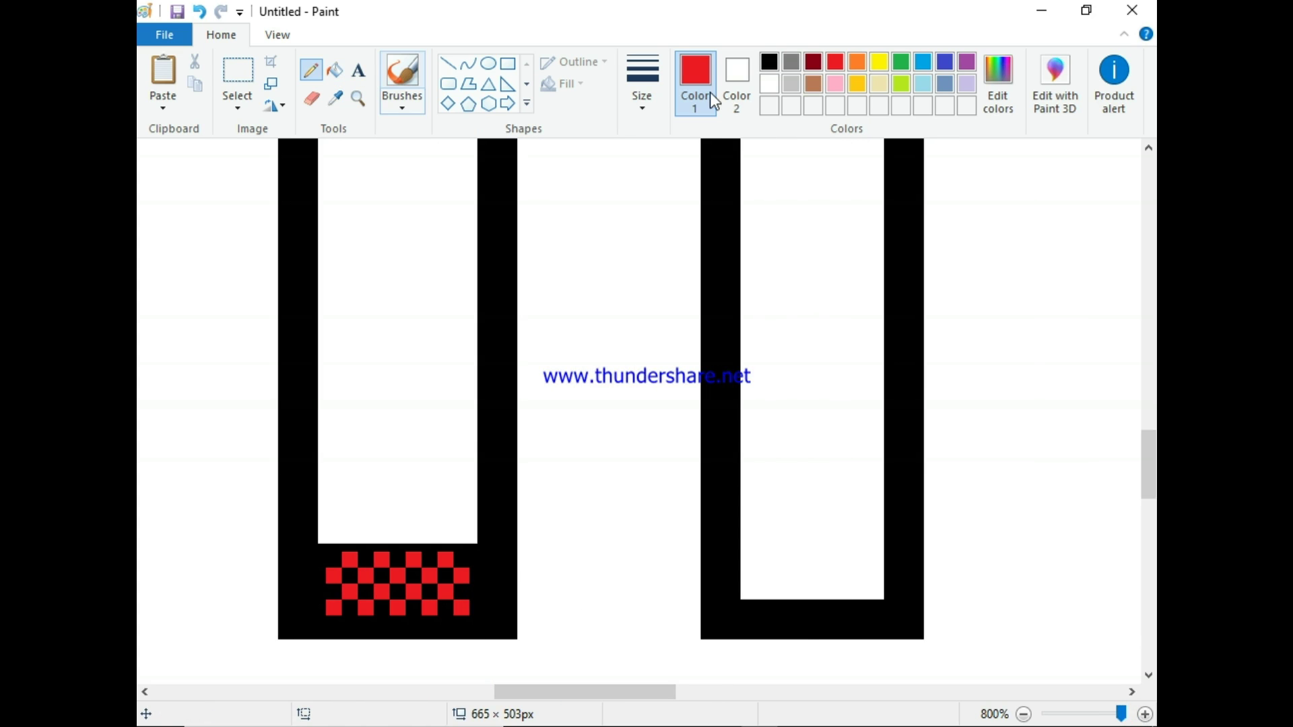
click(770, 59)
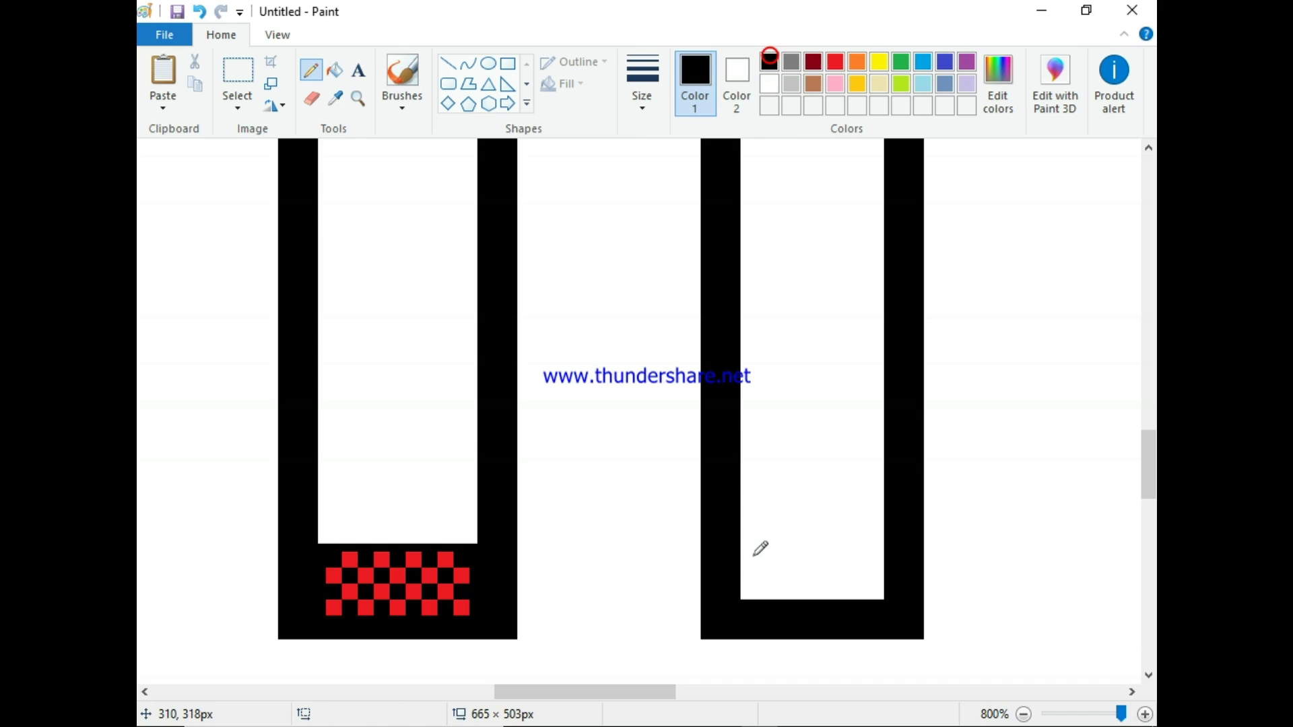
click(643, 81)
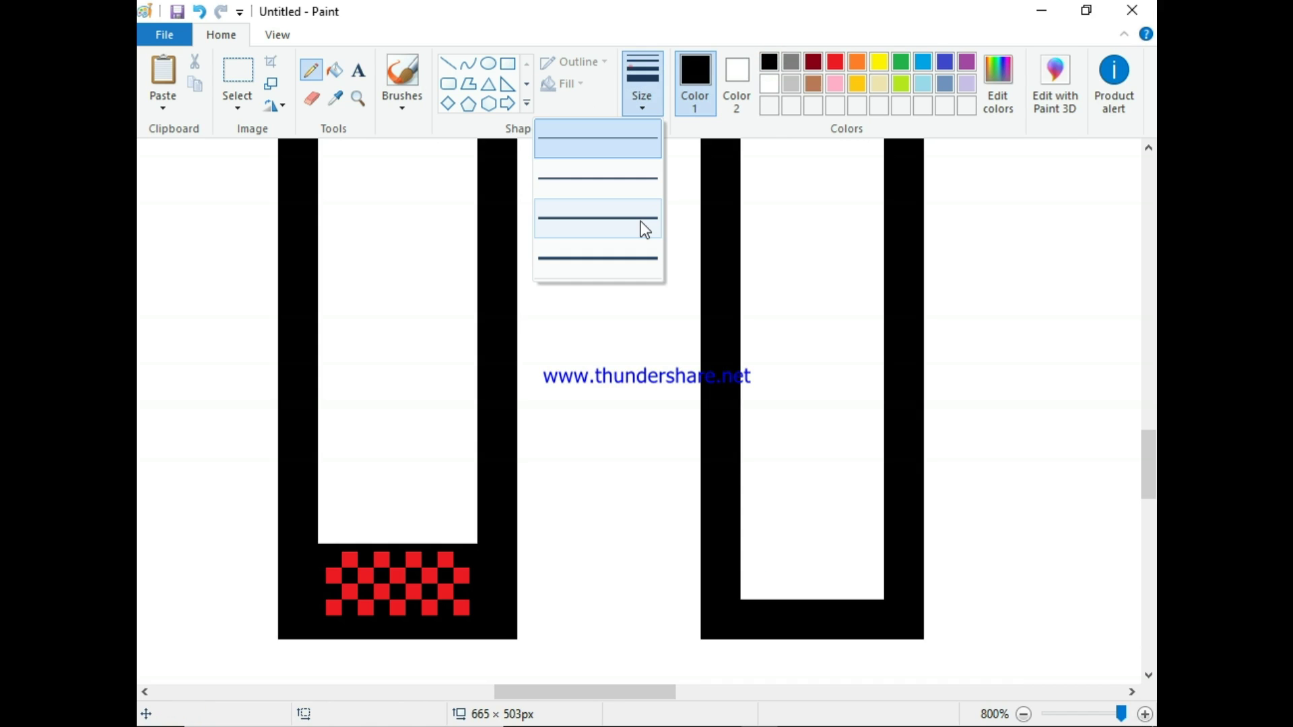
click(625, 256)
mouse_move(741, 592)
mouse_down()
mouse_move(806, 587)
mouse_move(750, 579)
mouse_move(748, 567)
mouse_move(872, 572)
mouse_move(873, 584)
mouse_move(827, 590)
mouse_up()
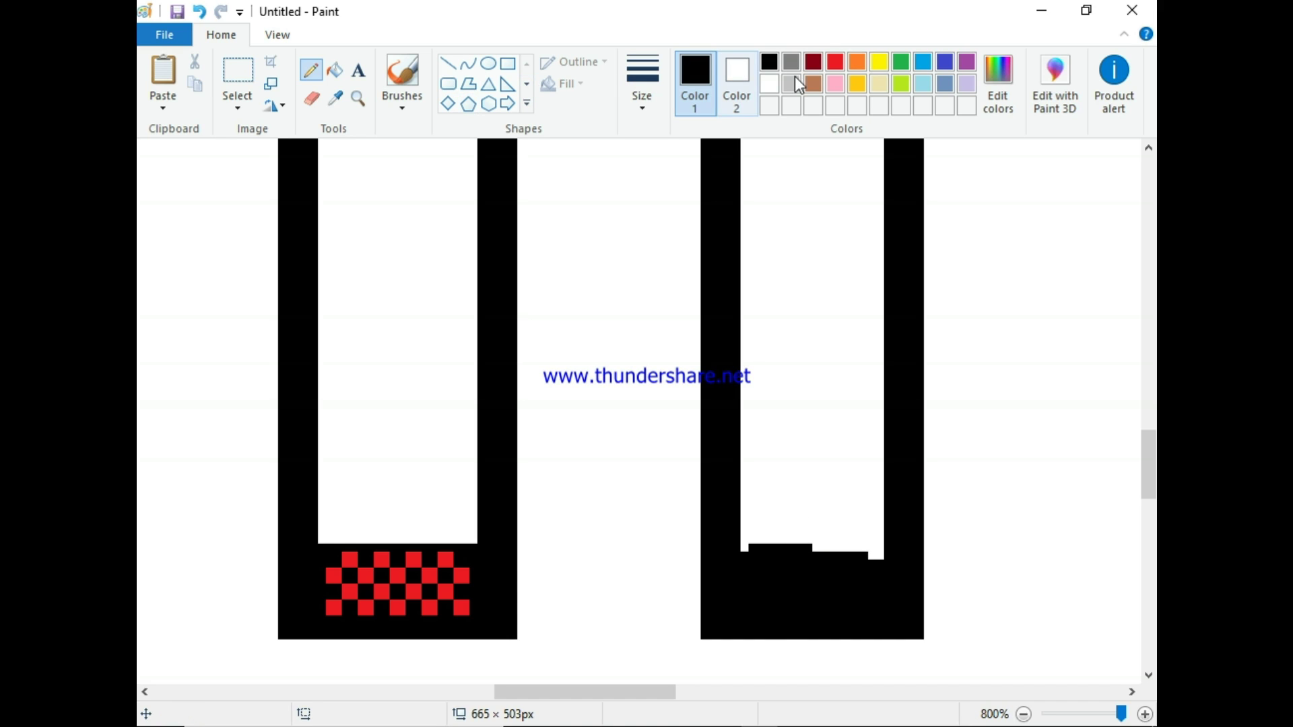
Step: Even out the upper edge of the right leg's black band with black, using the thinnest Pencil size
click(768, 83)
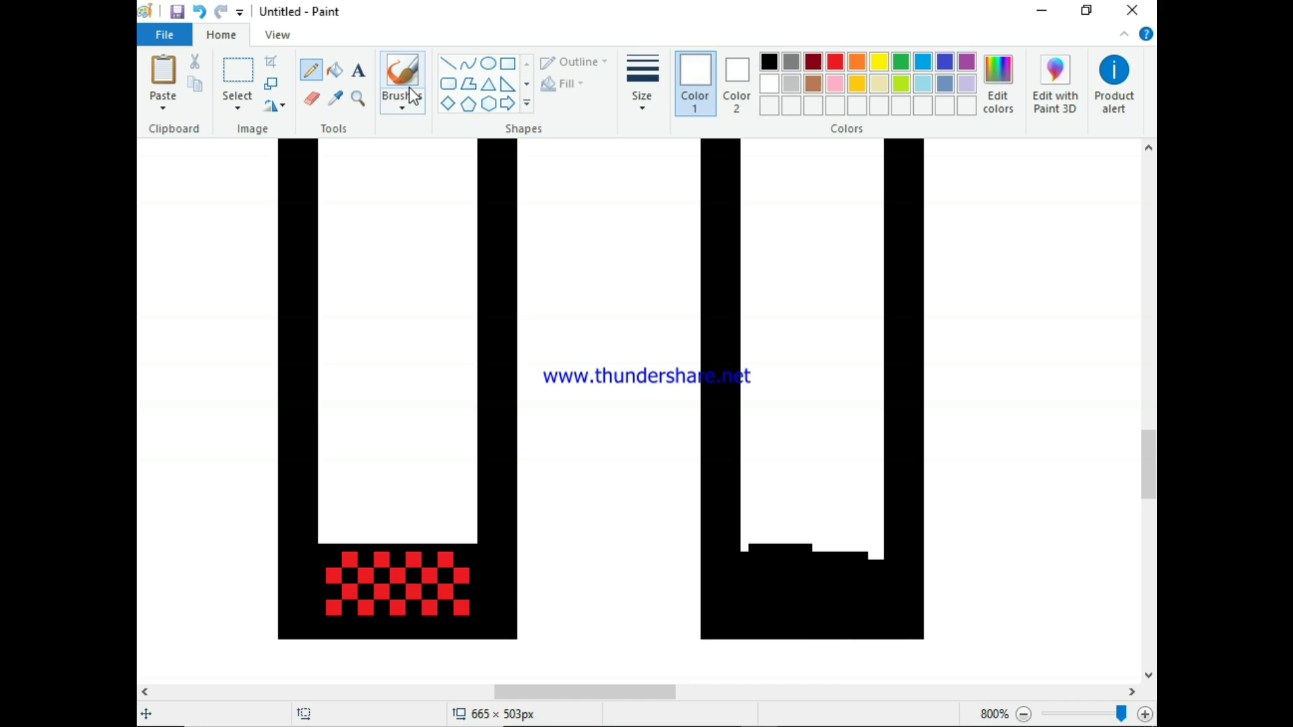
click(648, 88)
click(620, 148)
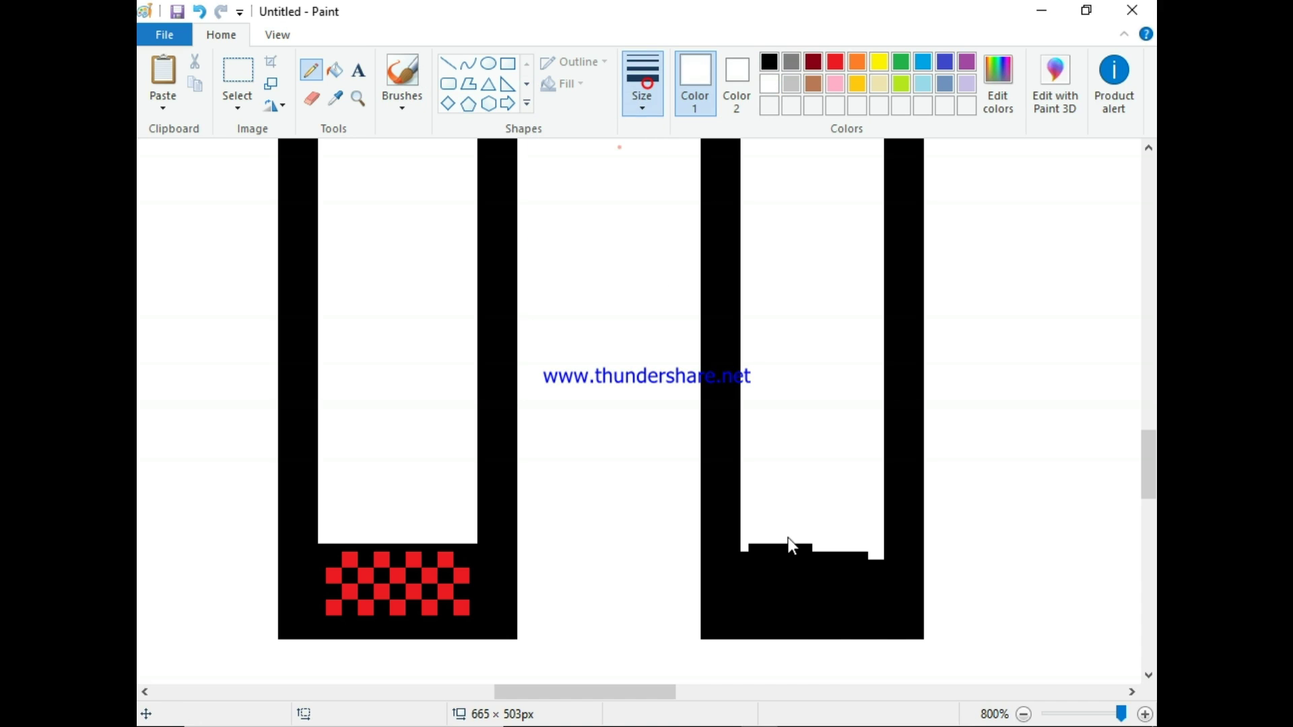
click(750, 545)
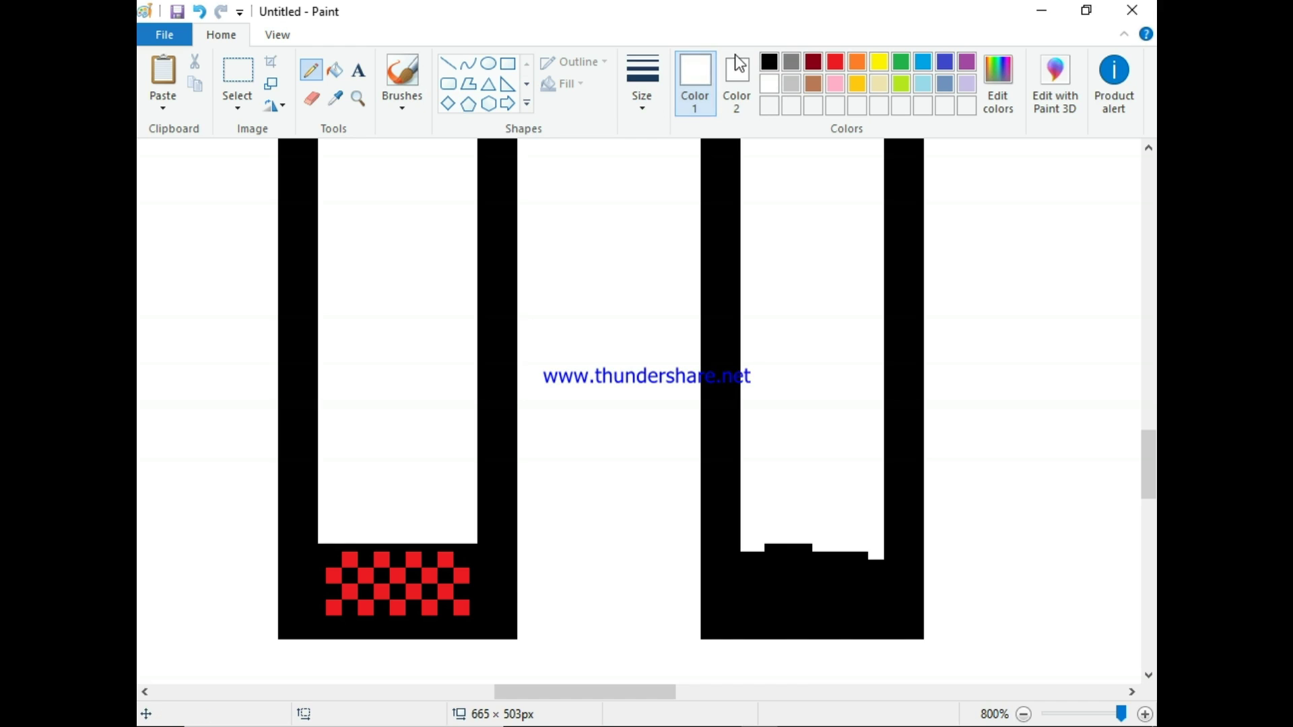
click(770, 59)
drag(745, 547, 885, 551)
click(872, 556)
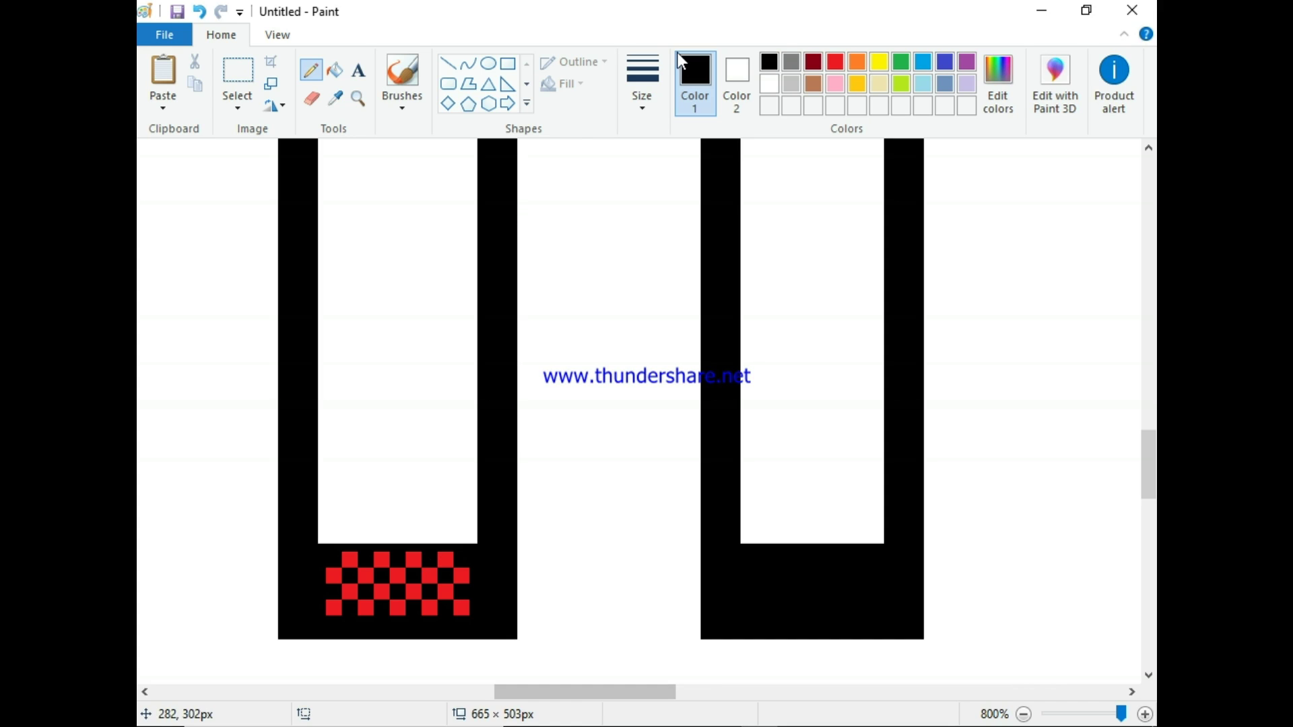
Step: Draw four short, evenly spaced red dashes along the upper edge of the right foot, trimming the last one with black
click(835, 62)
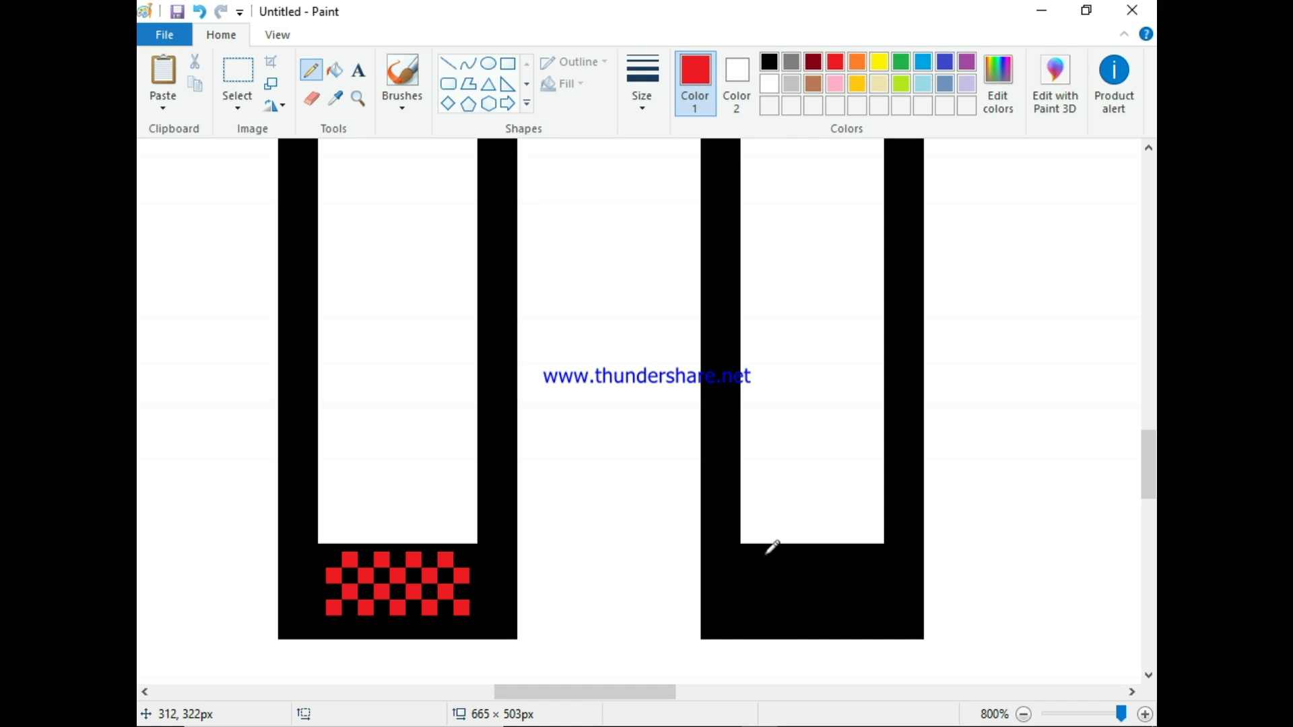
drag(766, 555, 781, 557)
drag(800, 556, 875, 555)
click(833, 557)
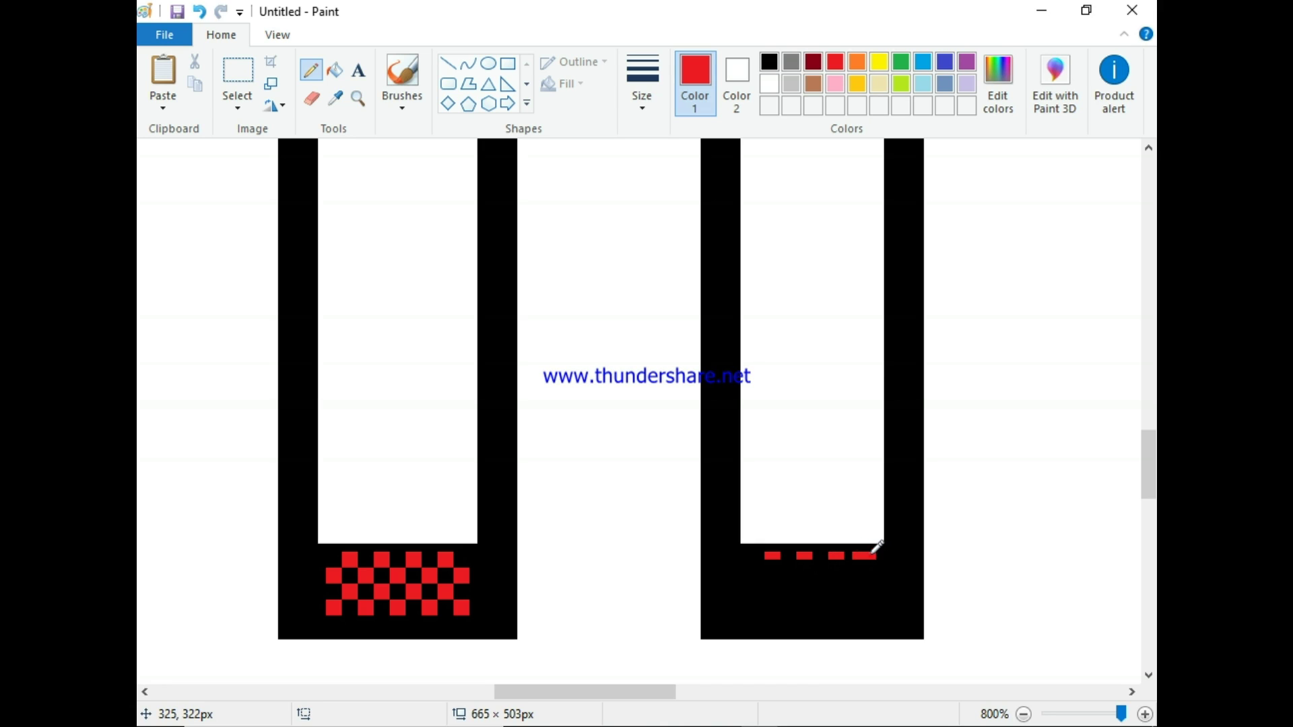
click(766, 60)
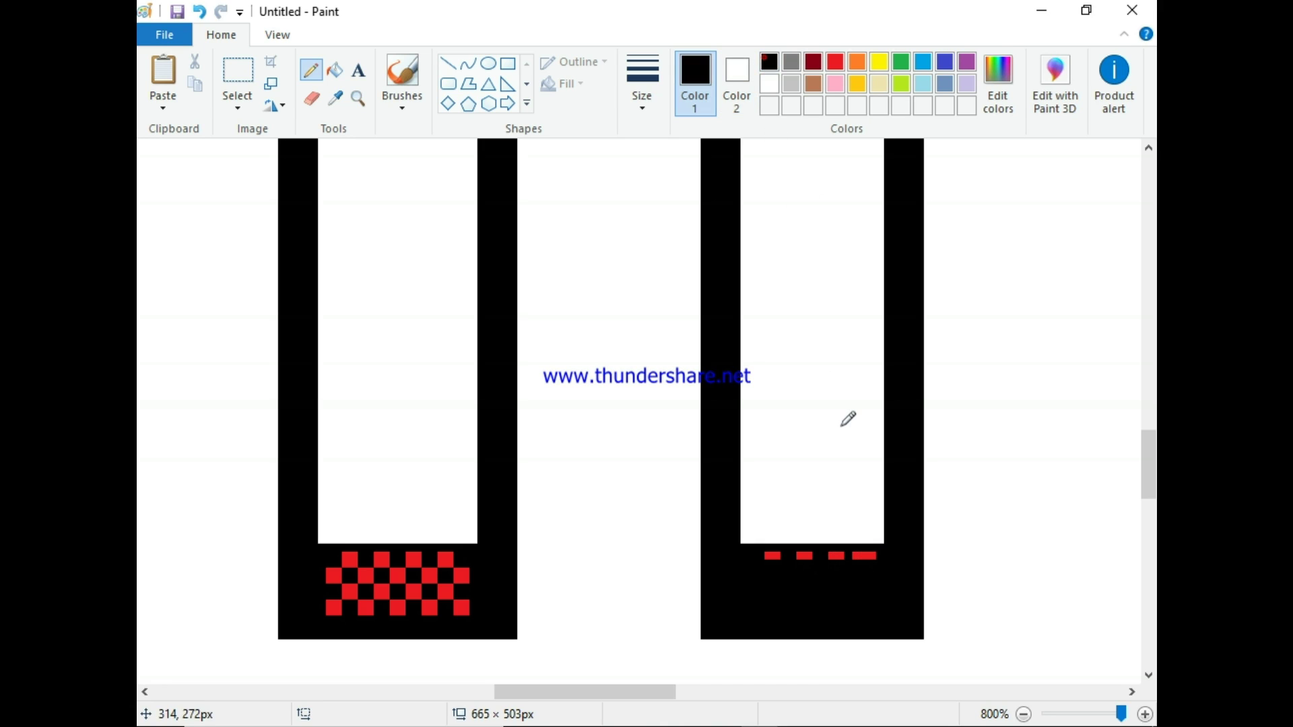
click(855, 559)
Step: Thicken the four red dashes on the right foot into squares to complete the first checkerboard row
click(835, 63)
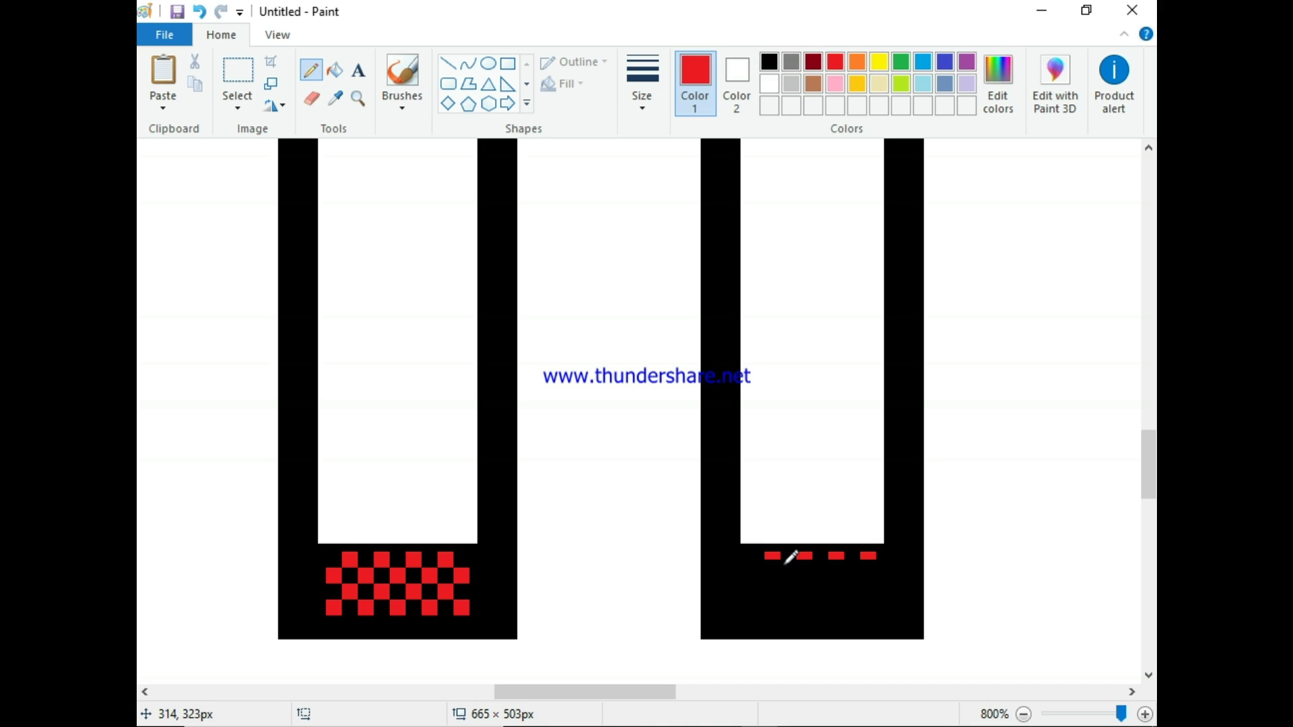
click(772, 560)
click(803, 559)
click(832, 562)
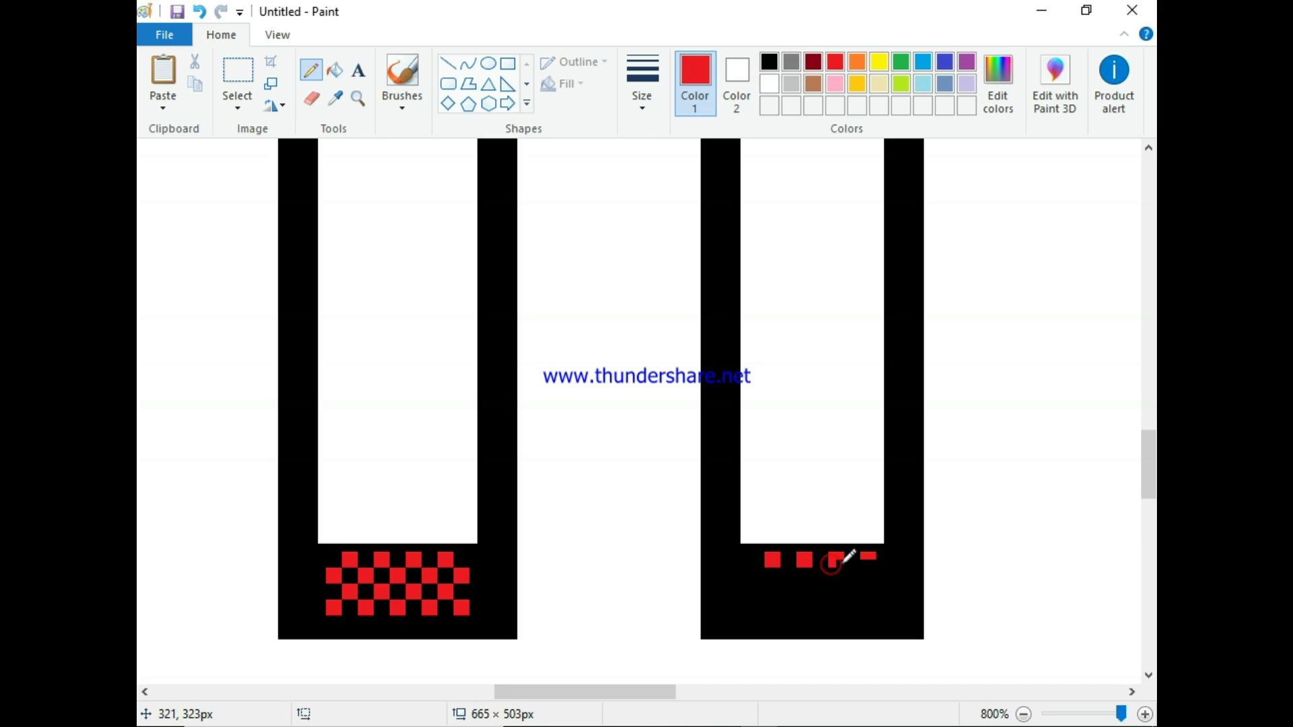
click(868, 560)
Step: Paint three staggered red squares as the second checkerboard row on the right foot
click(850, 572)
click(823, 573)
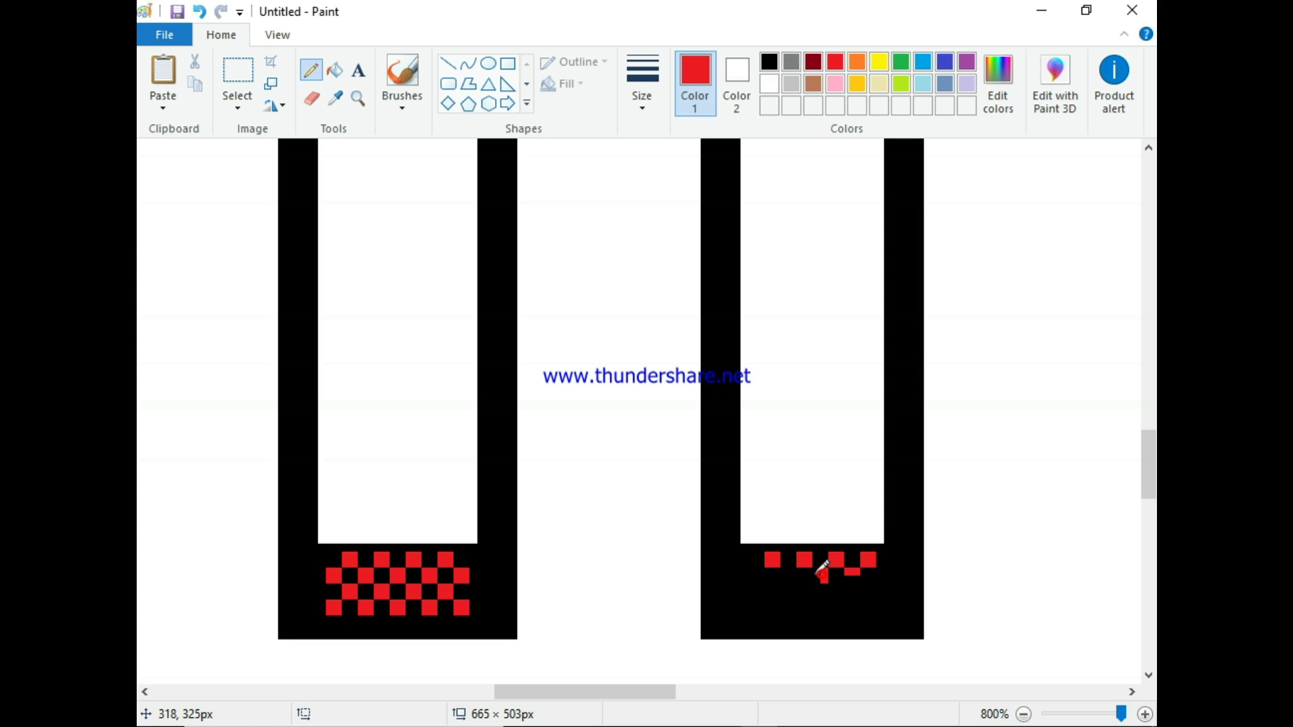
click(814, 574)
click(792, 571)
click(788, 577)
click(850, 575)
click(855, 580)
Step: Paint four red squares as the third checkerboard row on the right foot and cover the stray red pixel in black
click(863, 587)
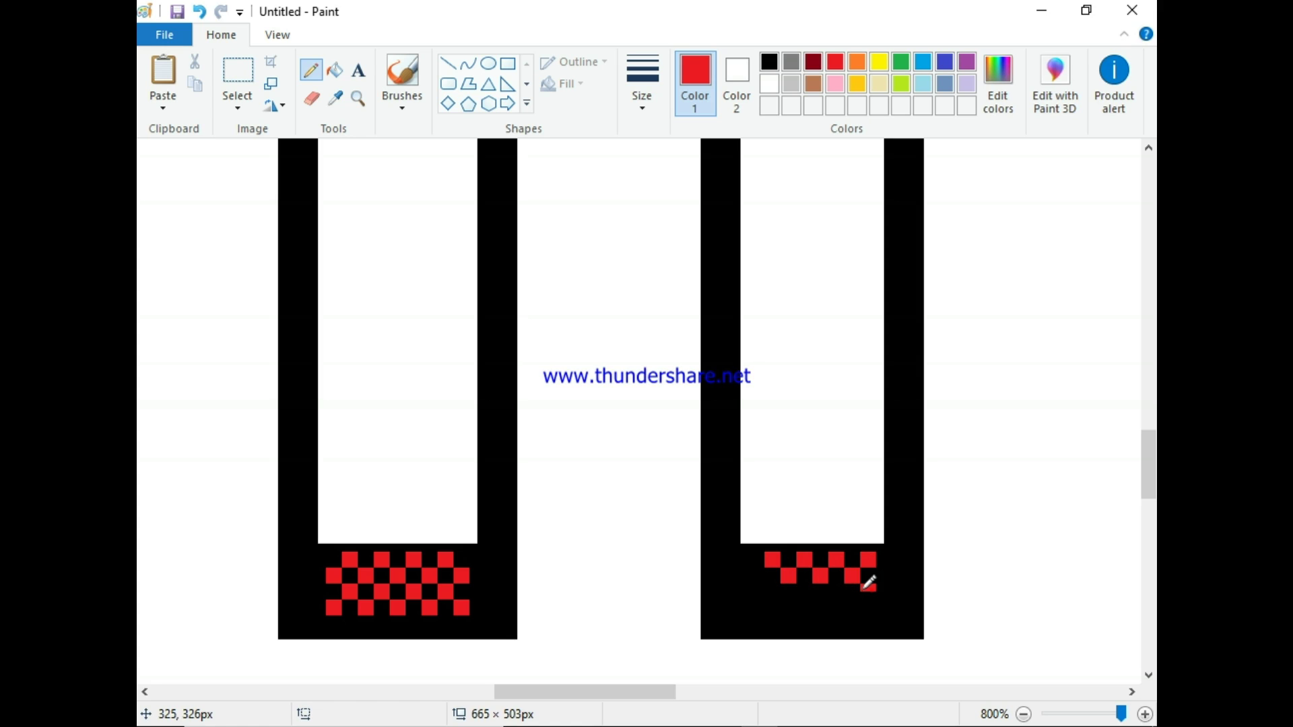
click(864, 592)
click(836, 593)
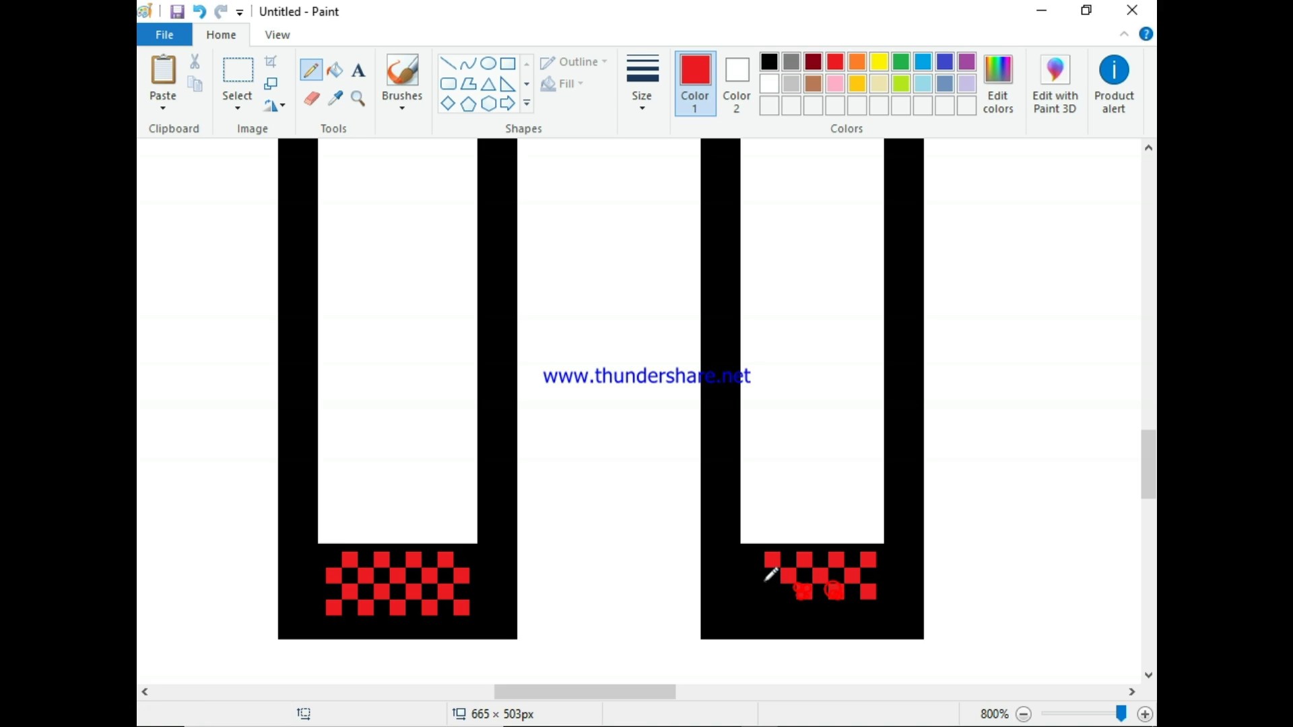
click(774, 587)
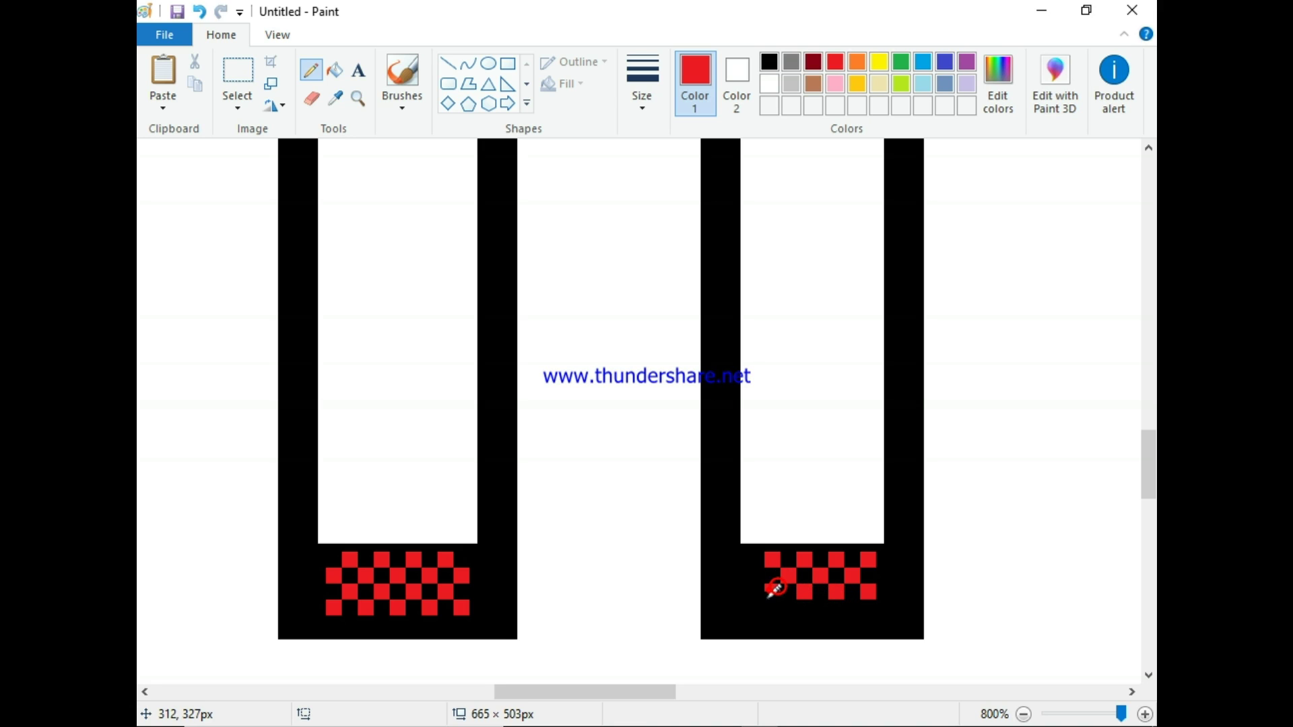
click(769, 598)
click(769, 63)
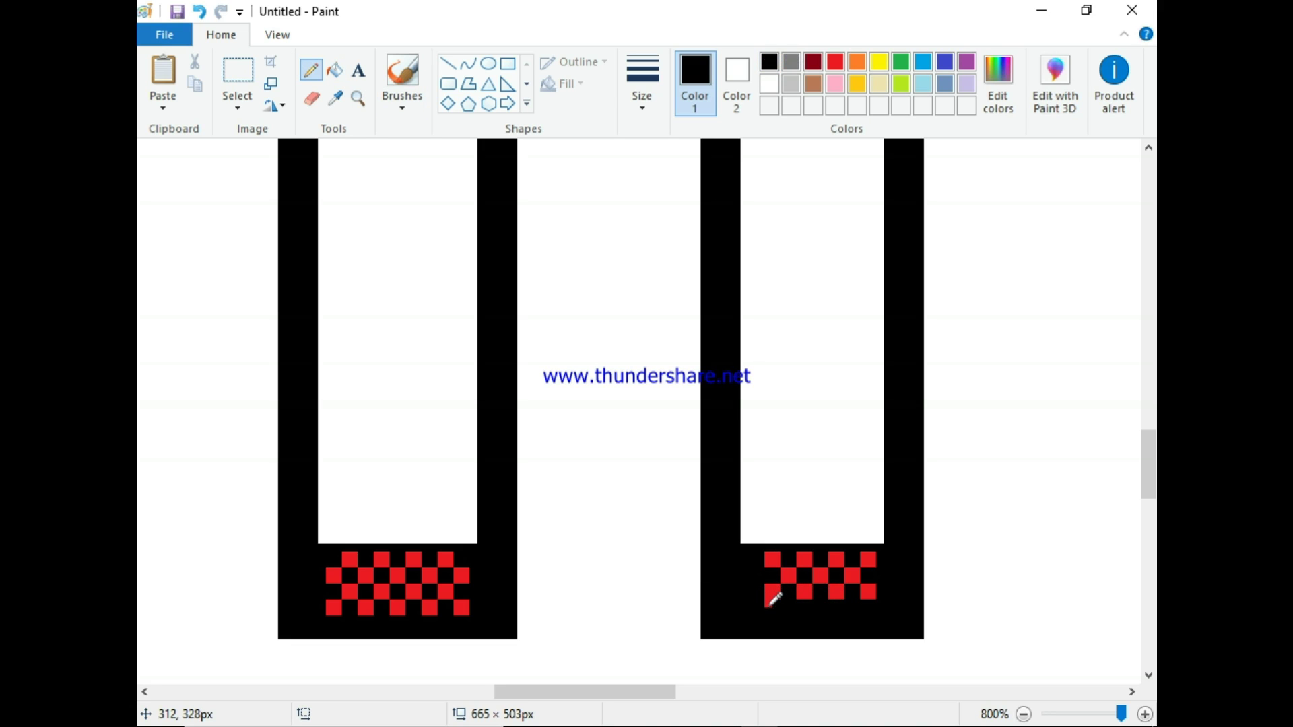
Step: Paint three staggered red squares as the fourth checkerboard row on the right foot
click(835, 61)
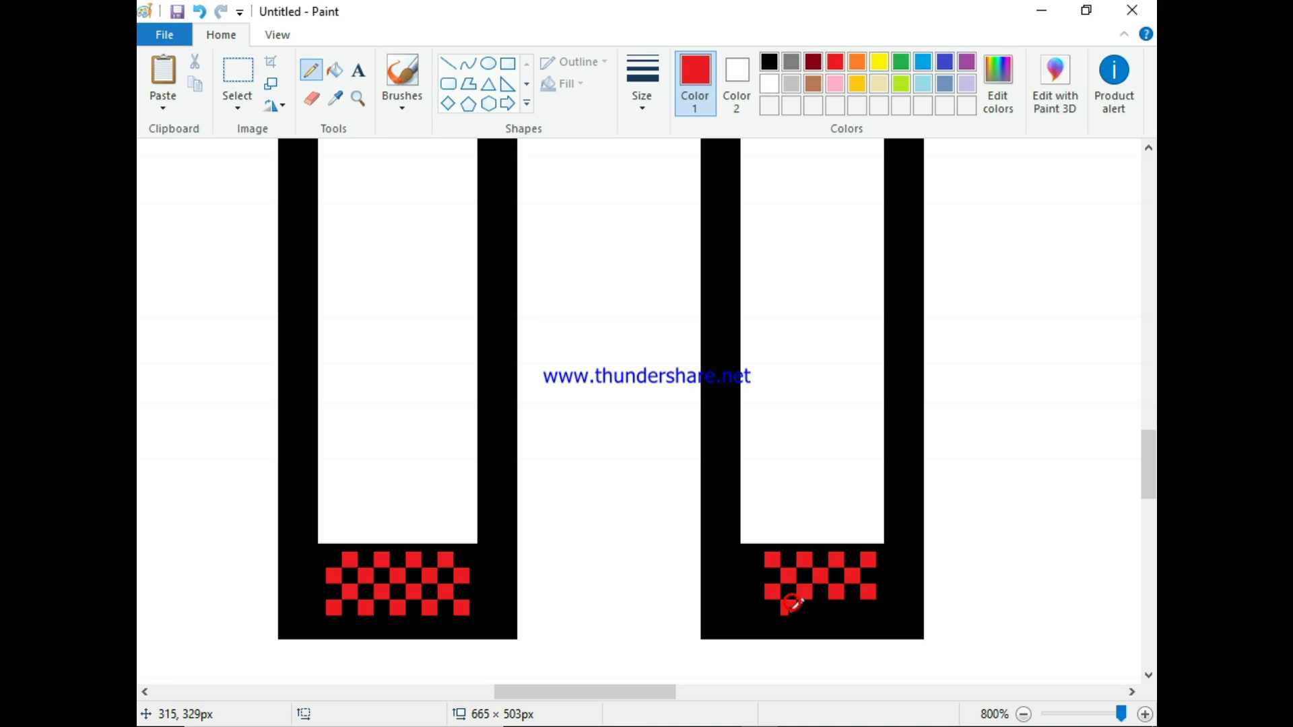
click(791, 610)
click(850, 610)
drag(848, 607, 855, 601)
click(853, 603)
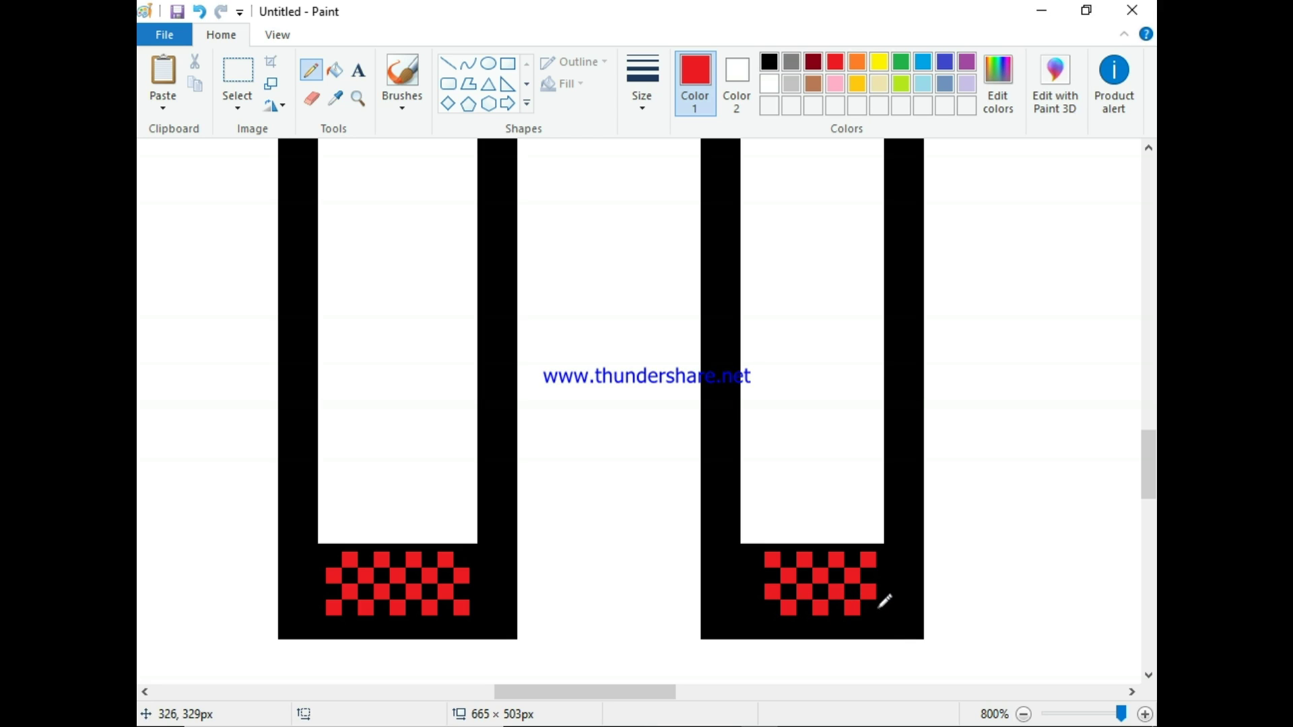
Step: Fill both legs and both arms of the figure with orange
drag(1121, 713, 1107, 712)
drag(705, 693, 620, 689)
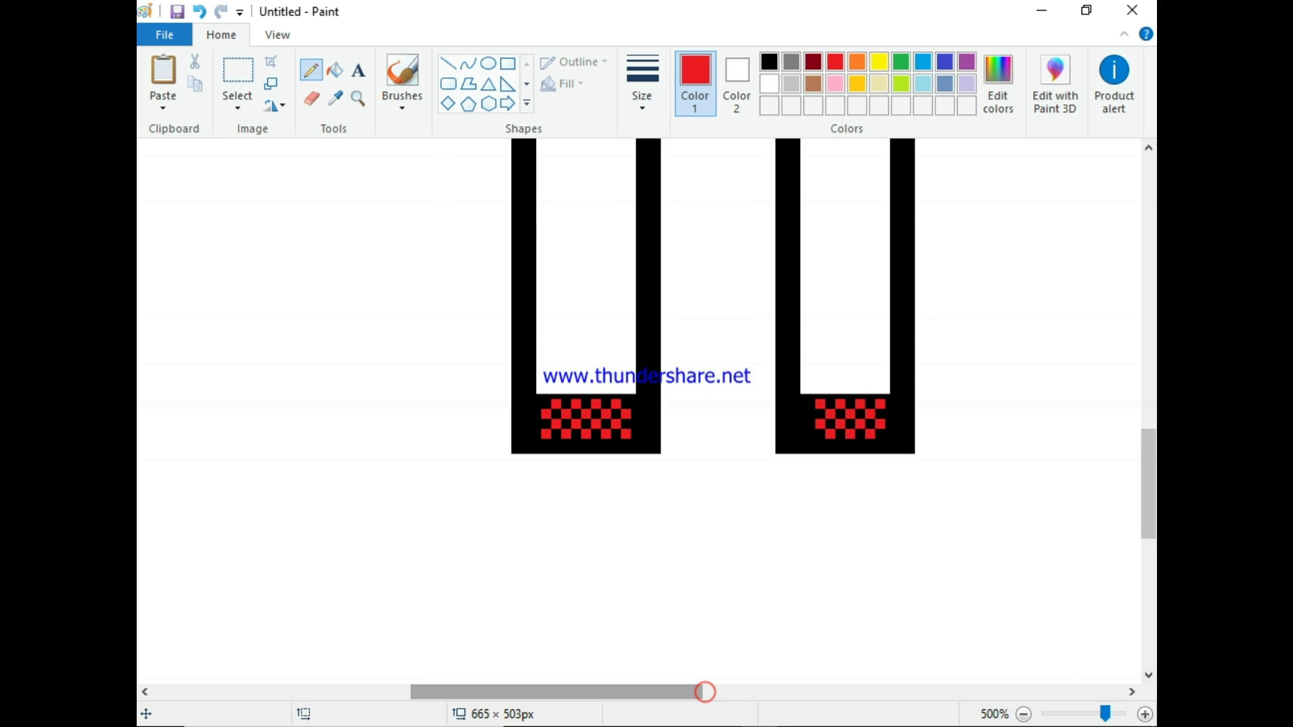
click(1025, 715)
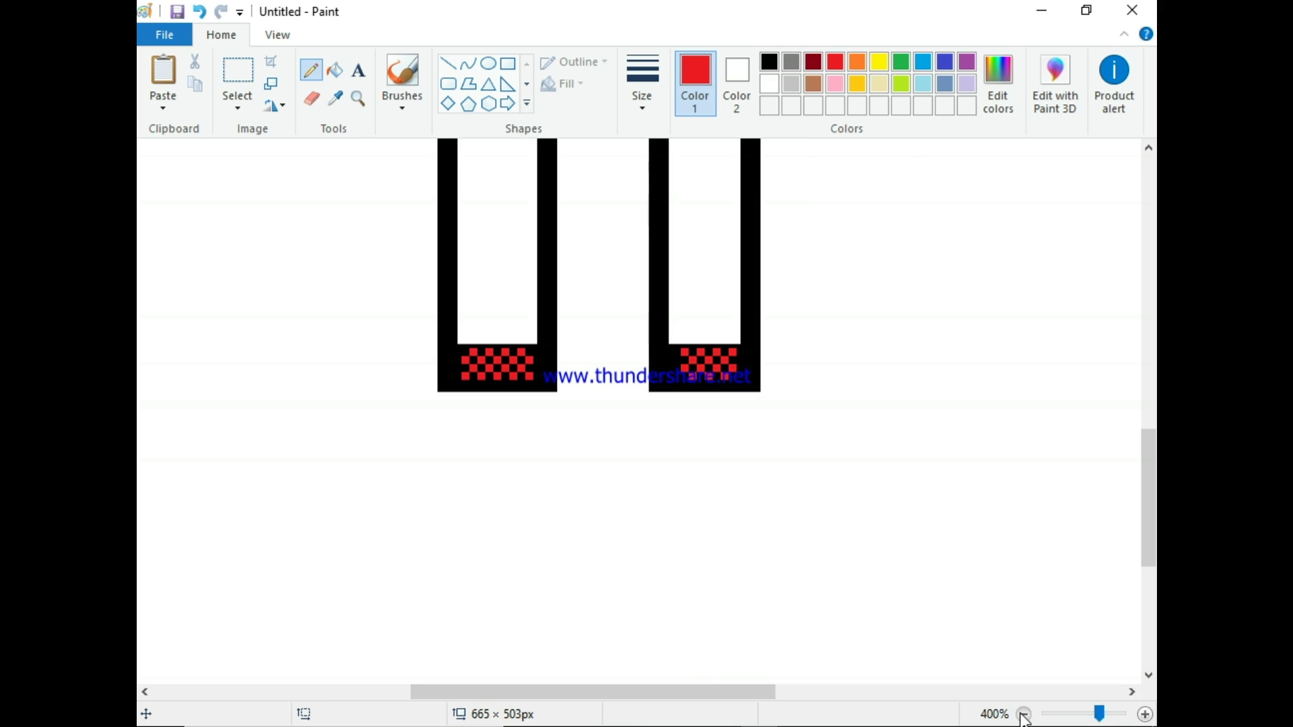
click(1024, 714)
click(1024, 715)
click(1024, 715)
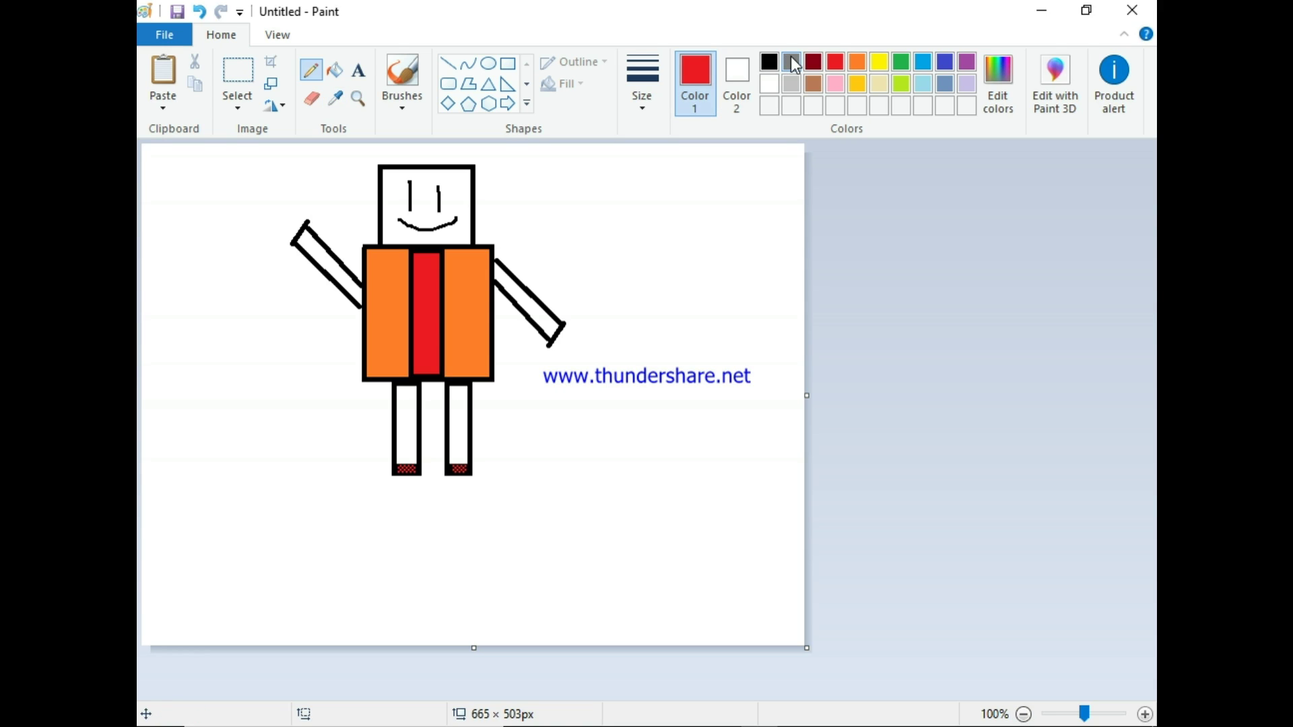
click(875, 63)
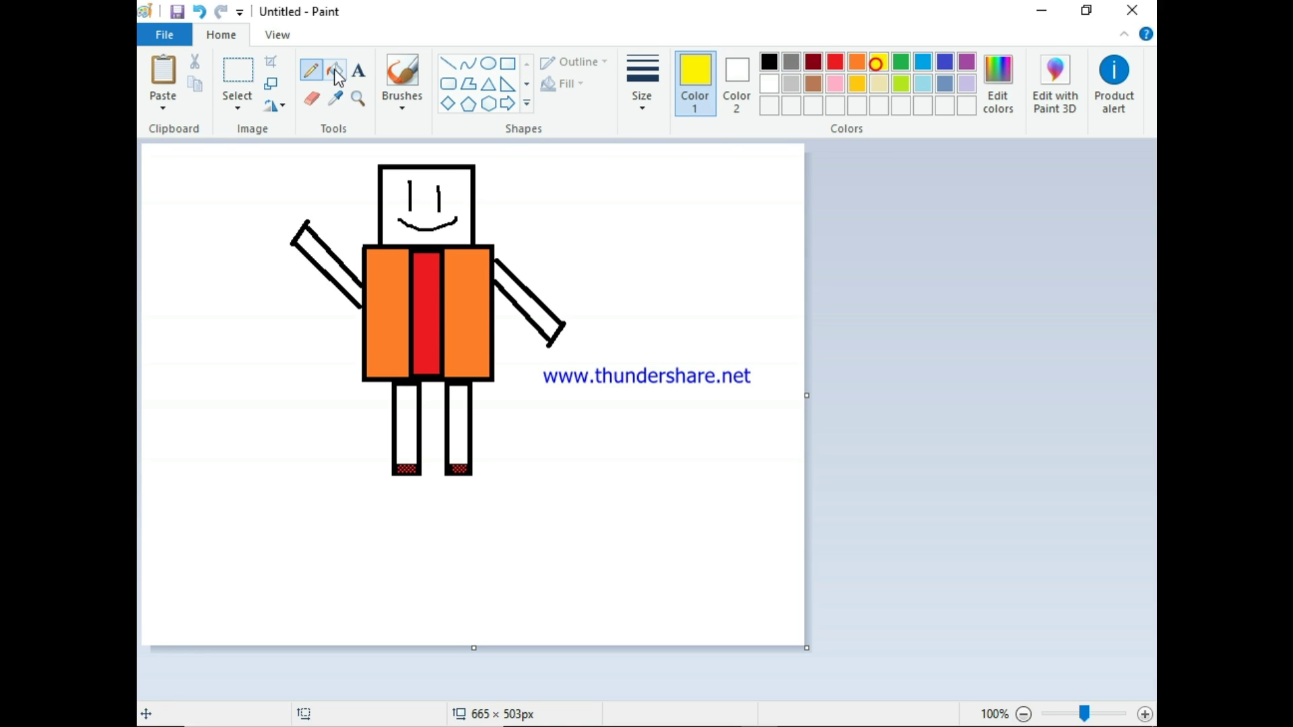
click(338, 77)
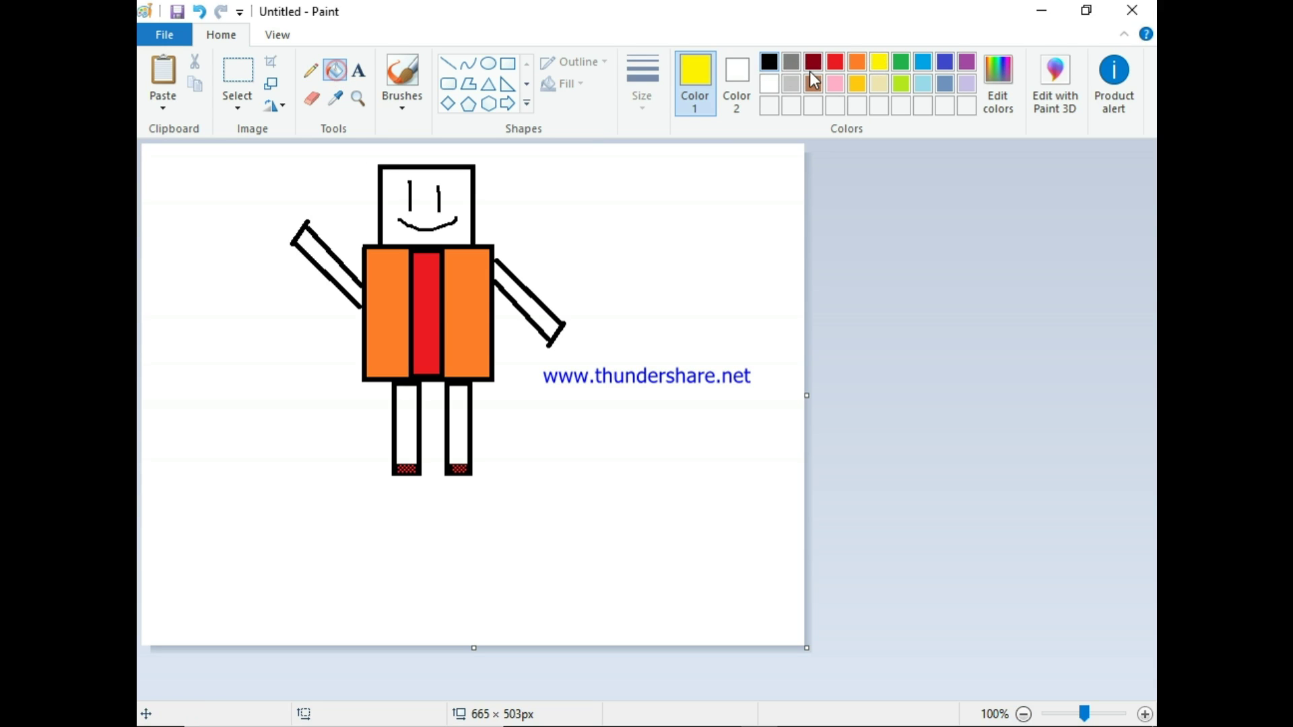
click(854, 62)
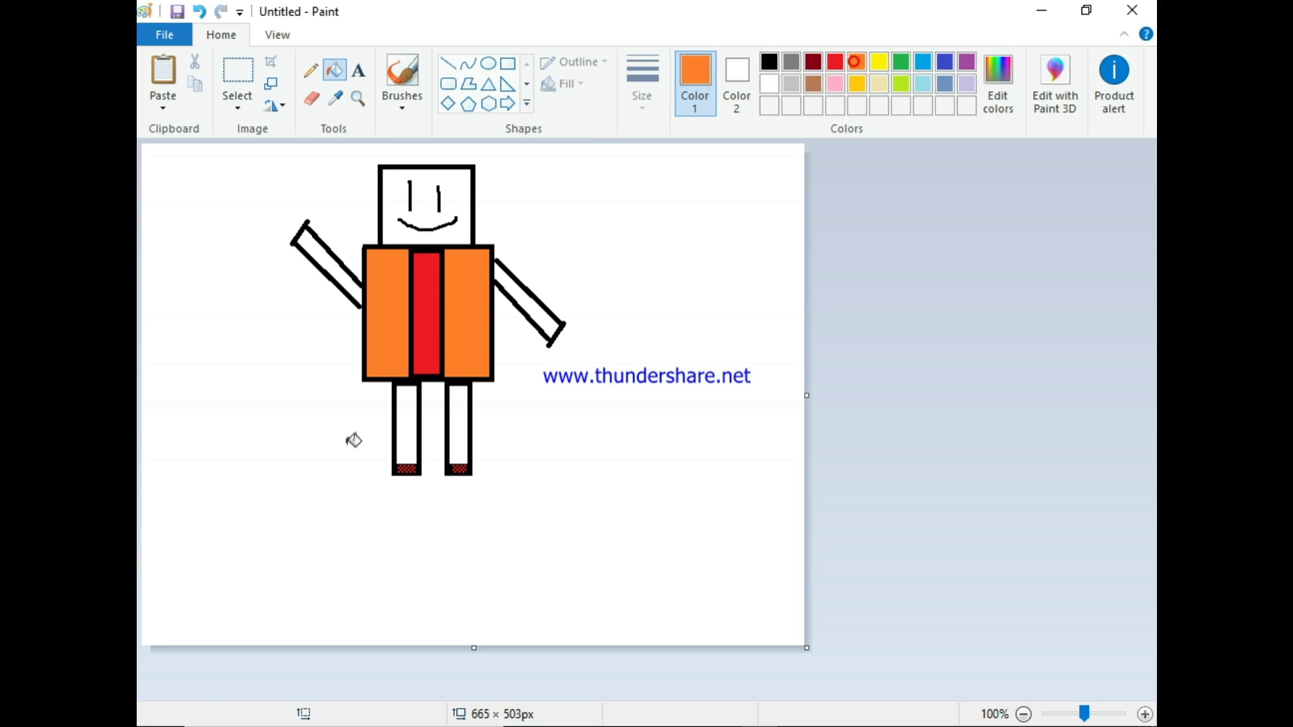
click(409, 404)
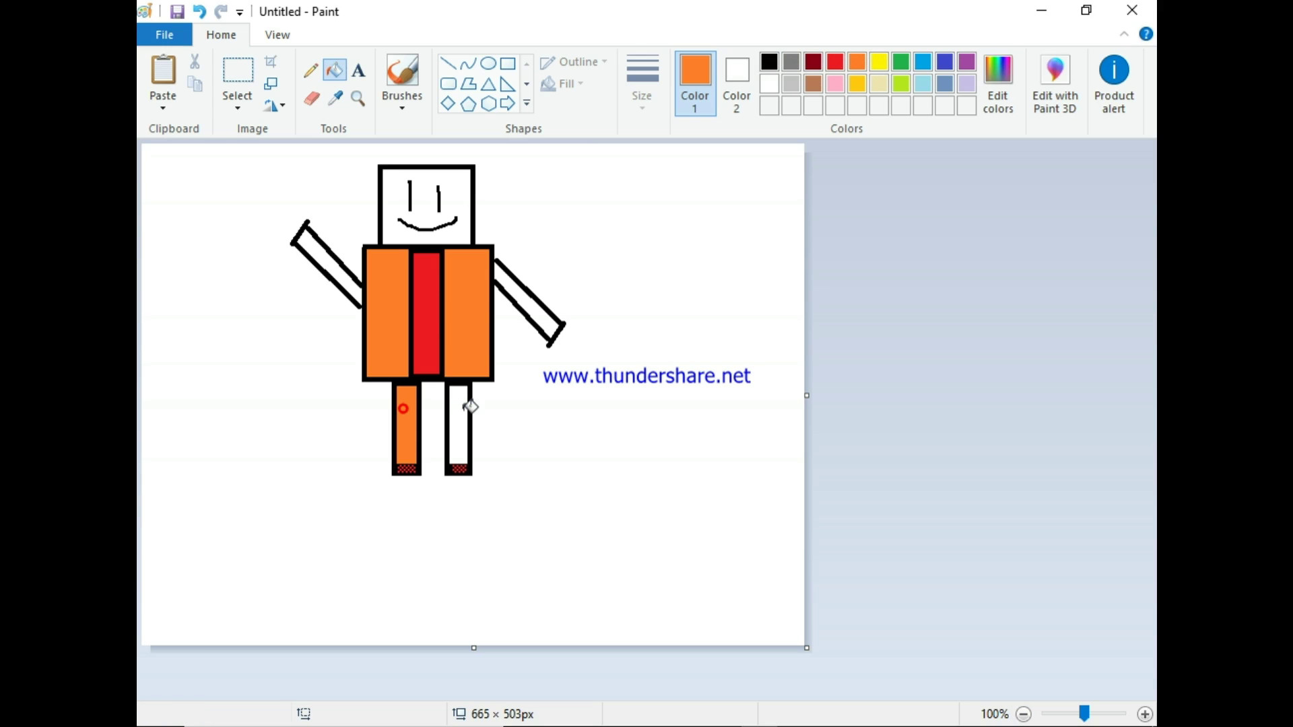
click(458, 408)
click(533, 307)
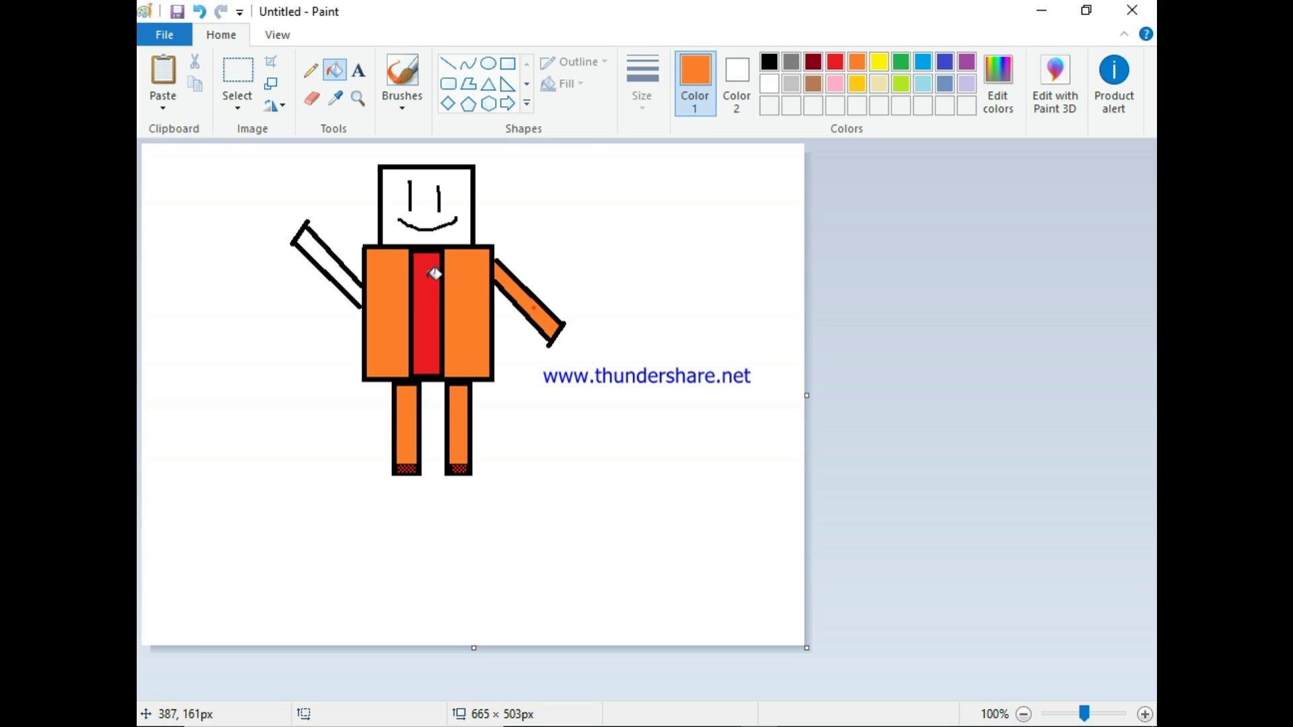
click(330, 253)
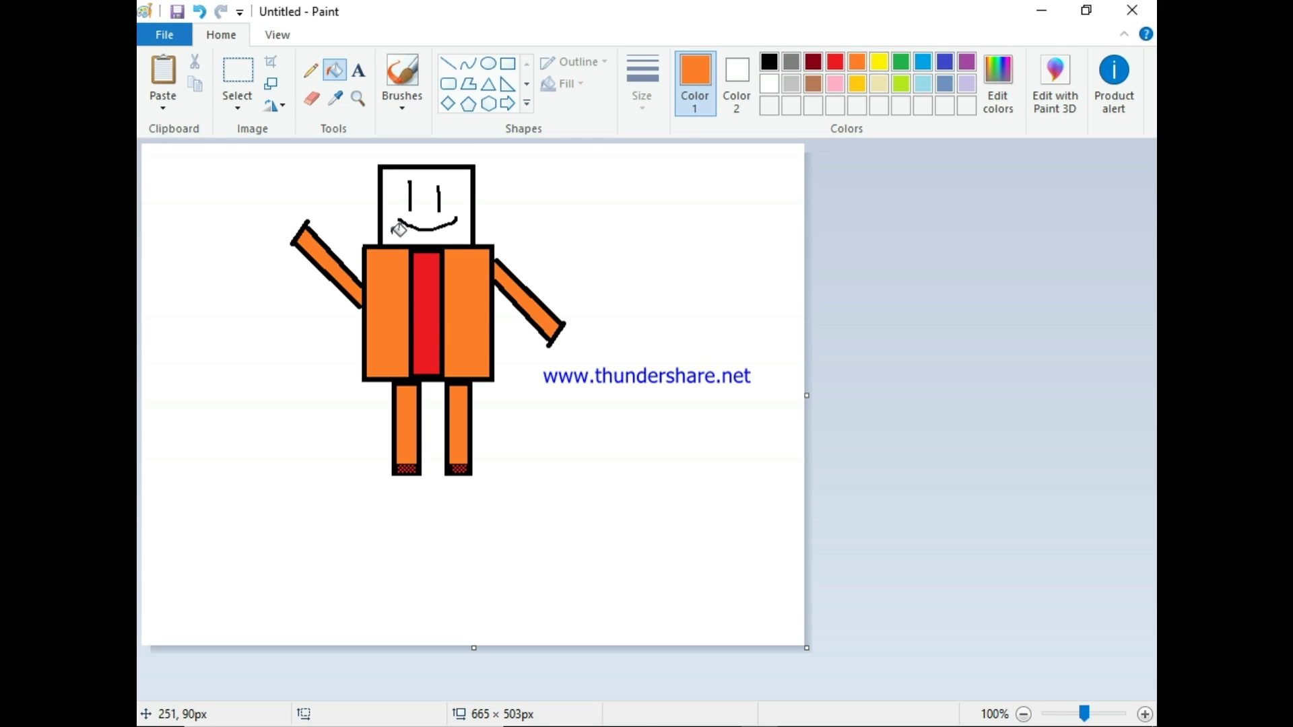
Step: Switch to a black Pencil at the thinnest size and undo the stray mark in the left leg's upper corner
click(769, 64)
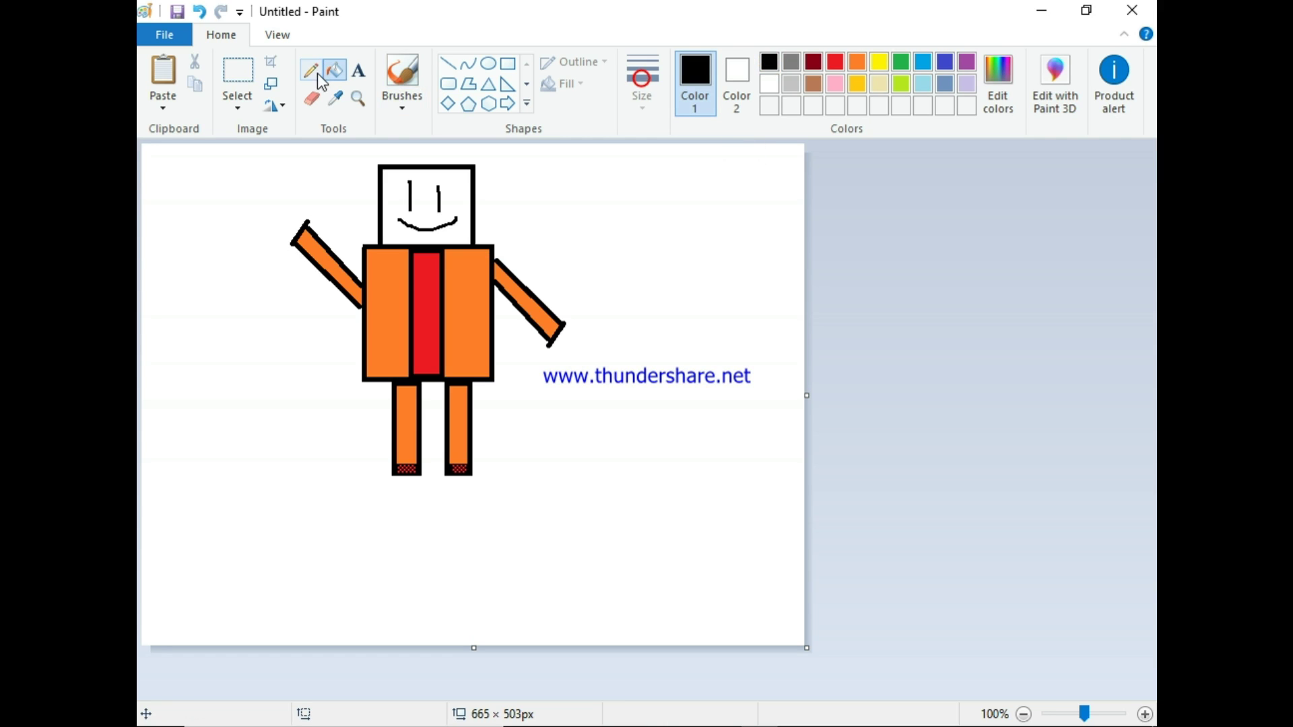
click(317, 74)
click(624, 62)
click(628, 135)
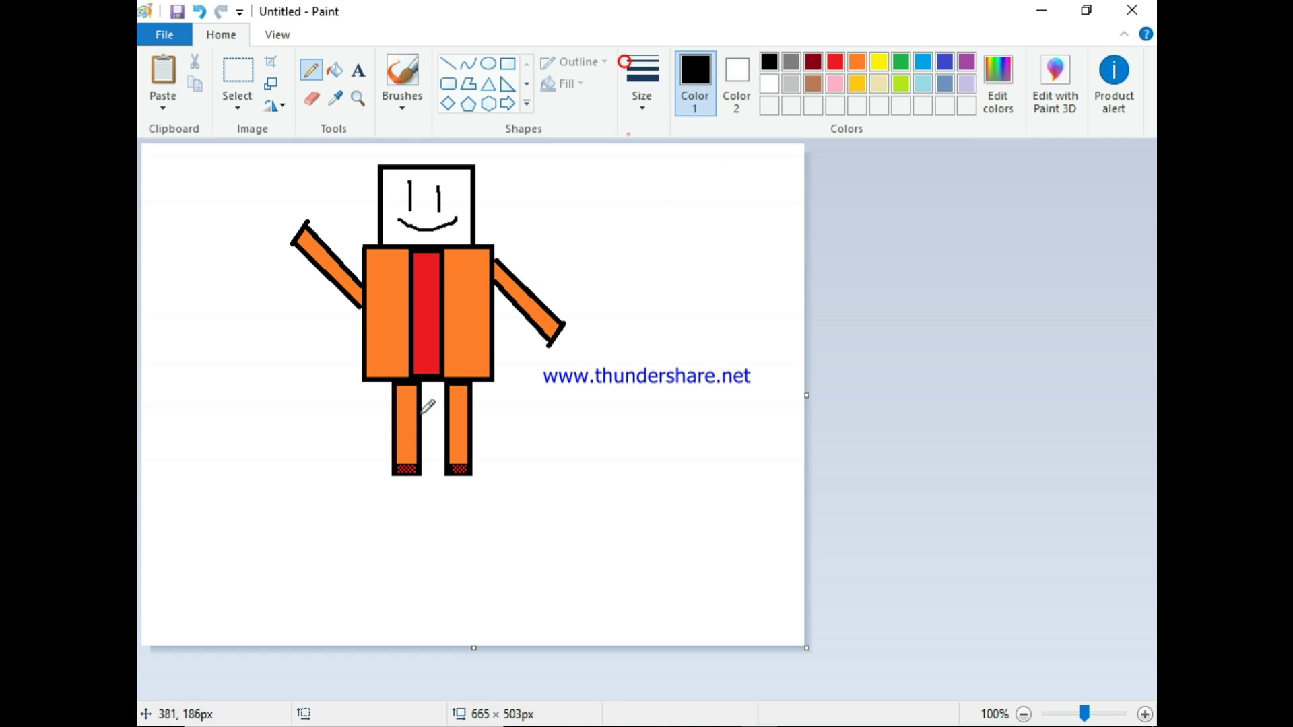
drag(1094, 716, 1101, 714)
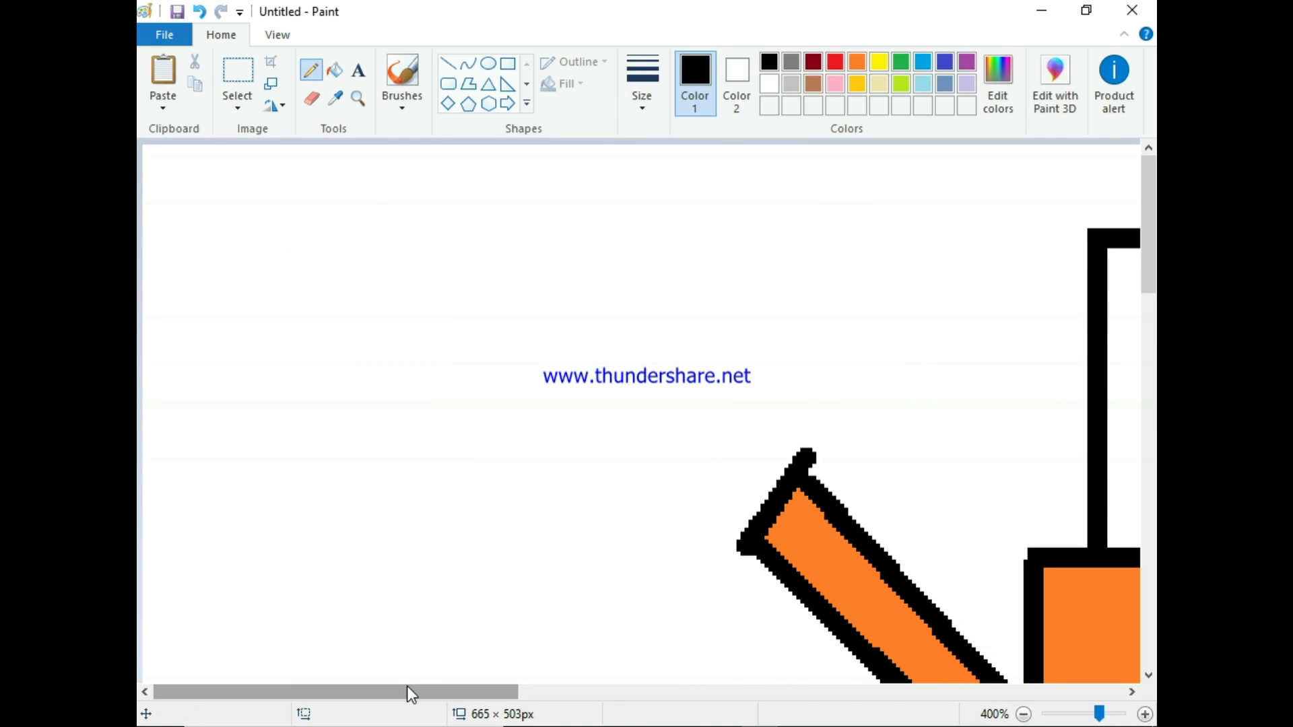
drag(408, 687, 605, 656)
scroll(1151, 218, down, 10)
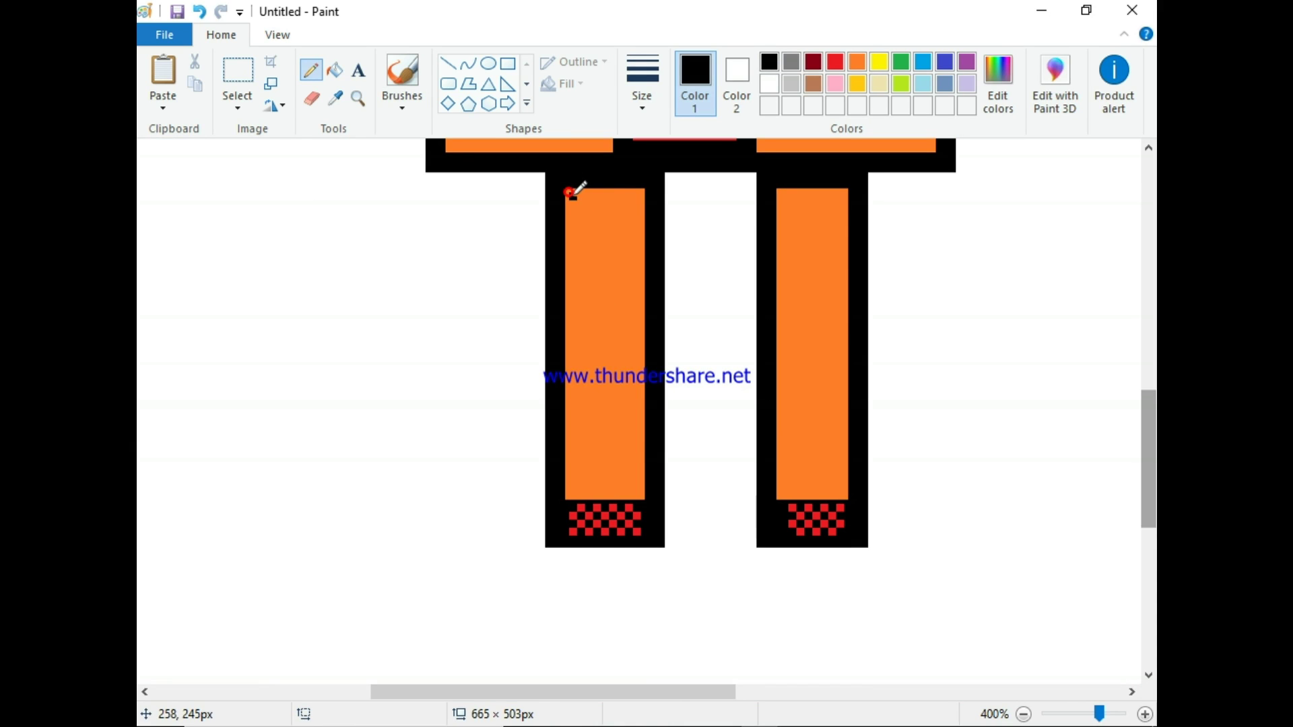
drag(1099, 714, 1129, 717)
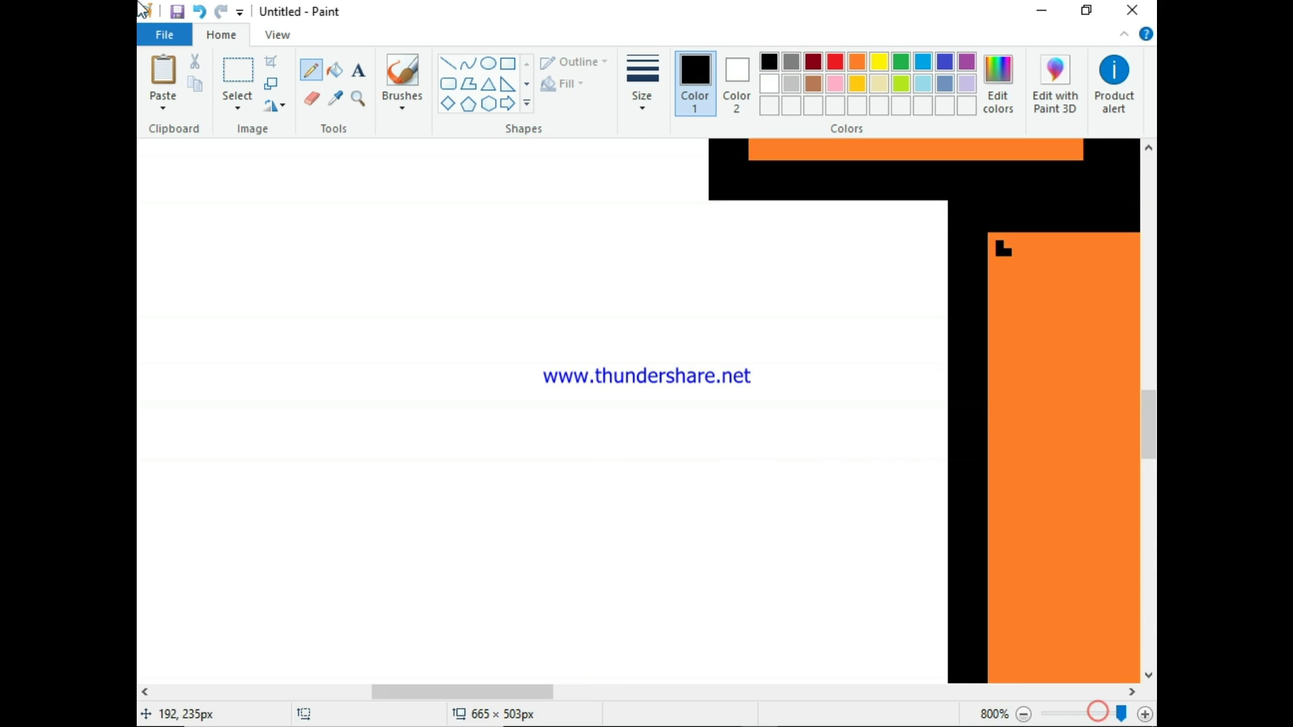
click(200, 12)
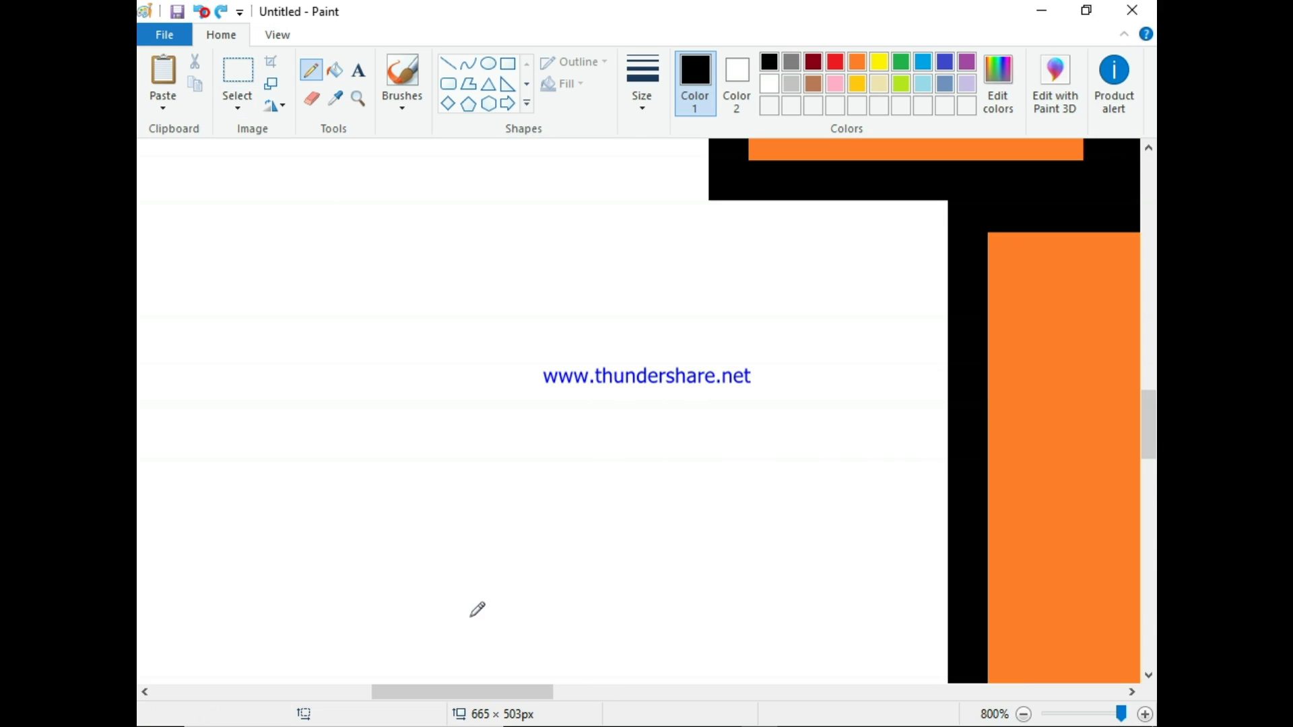
Step: Try to draw a thin black diagonal line from the upper-left corner of the left leg's orange area, and undo it
drag(487, 690, 583, 685)
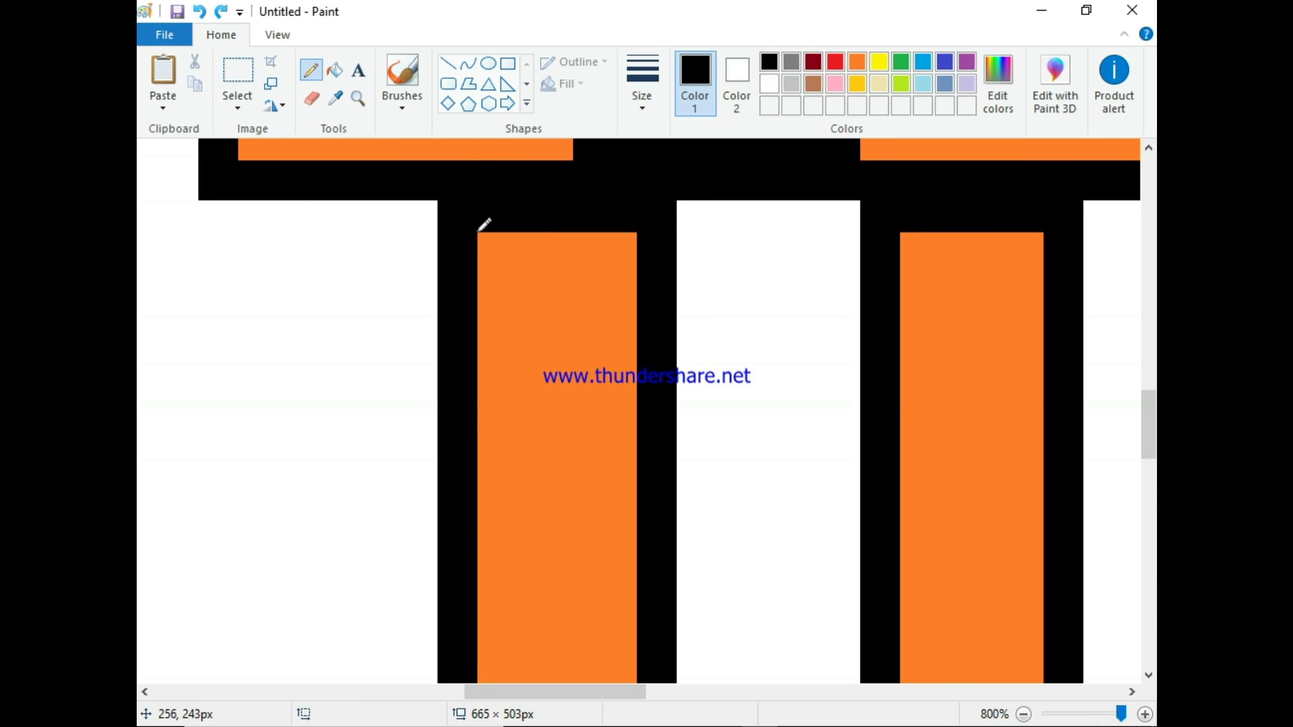
drag(480, 236, 497, 251)
click(209, 16)
drag(495, 249, 514, 268)
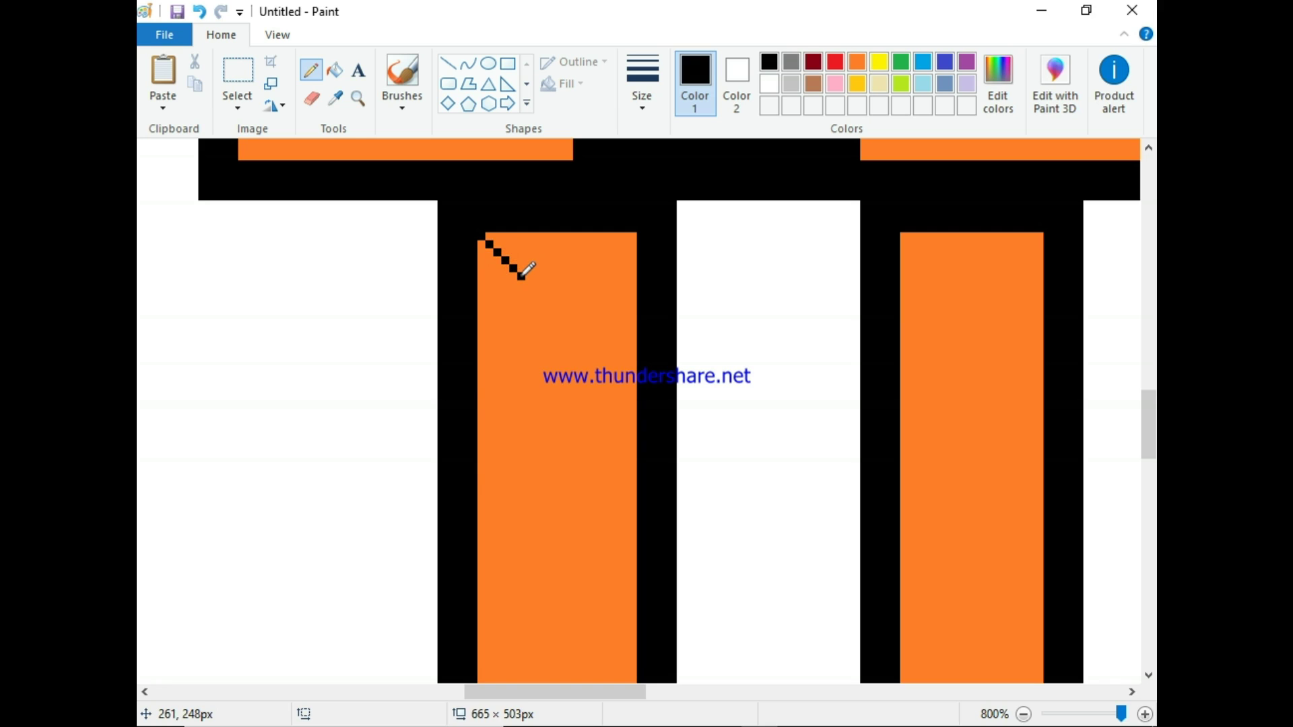
click(199, 11)
click(200, 11)
click(200, 11)
click(199, 11)
click(199, 11)
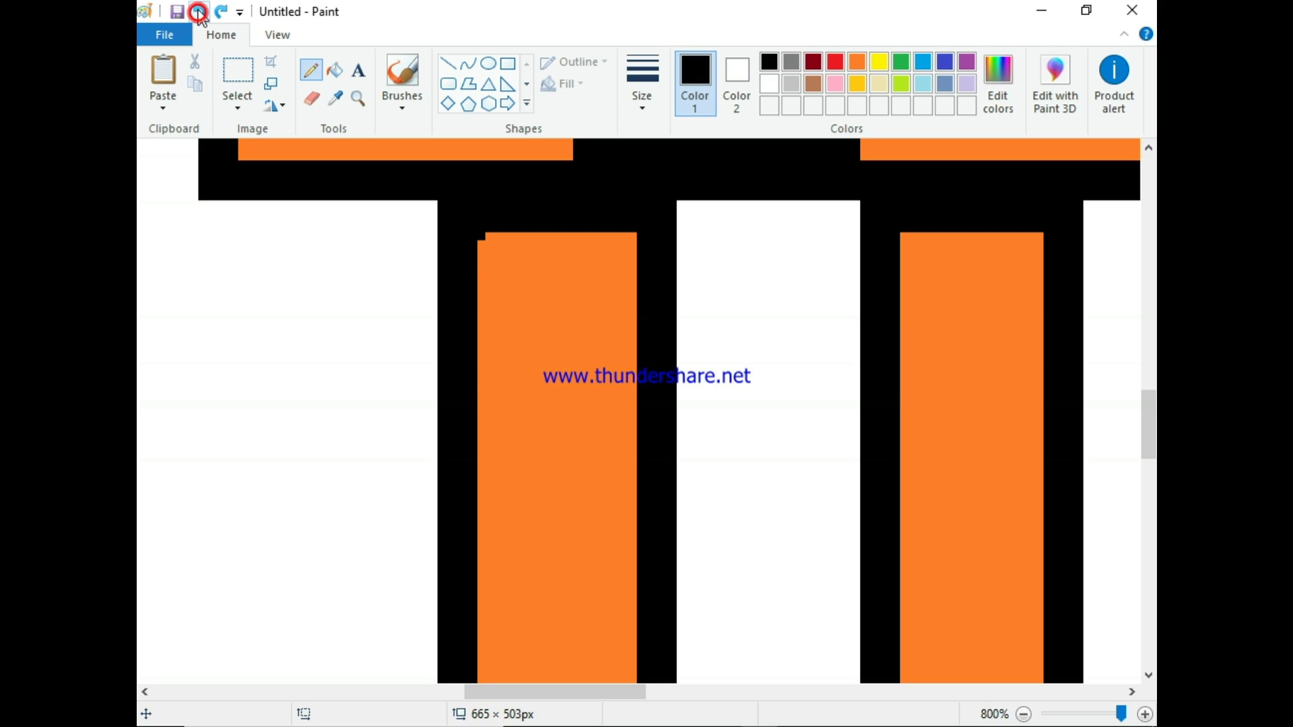
click(199, 11)
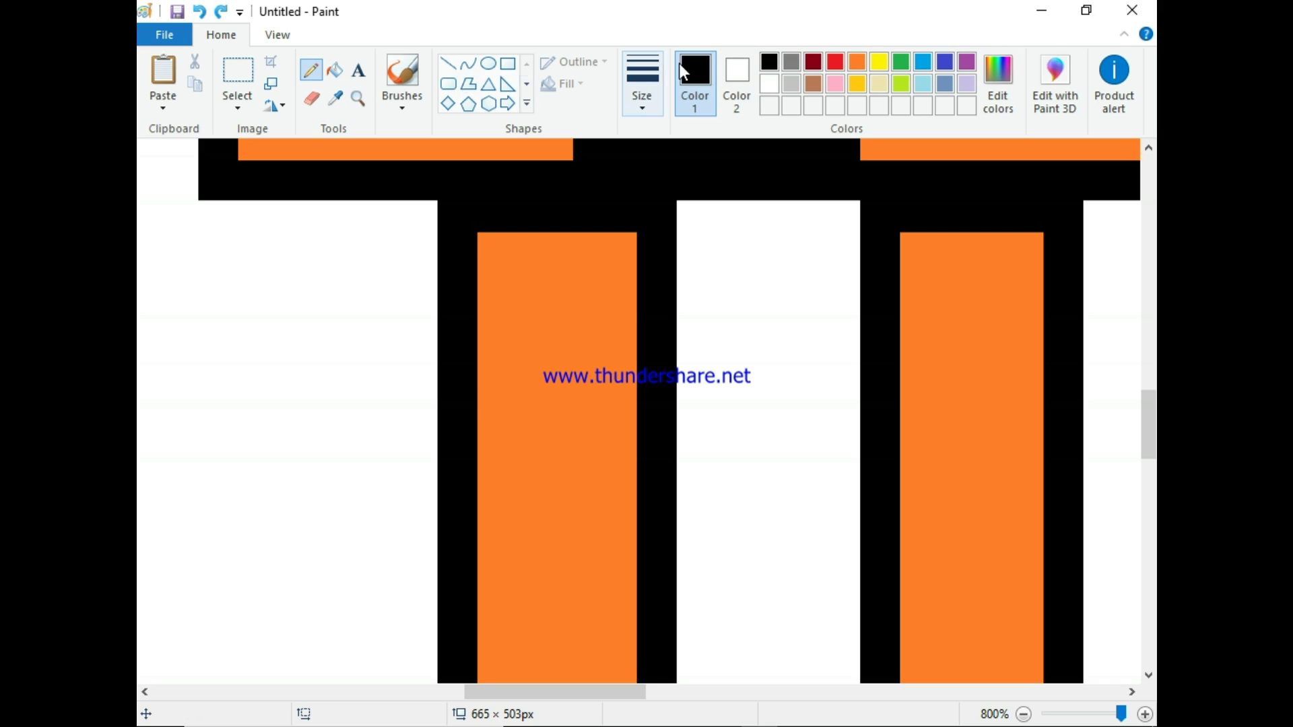
Step: Draw a wavy black Pencil line at the second-thinnest size down the middle of the left leg's orange area, from top to foot
click(665, 74)
click(609, 177)
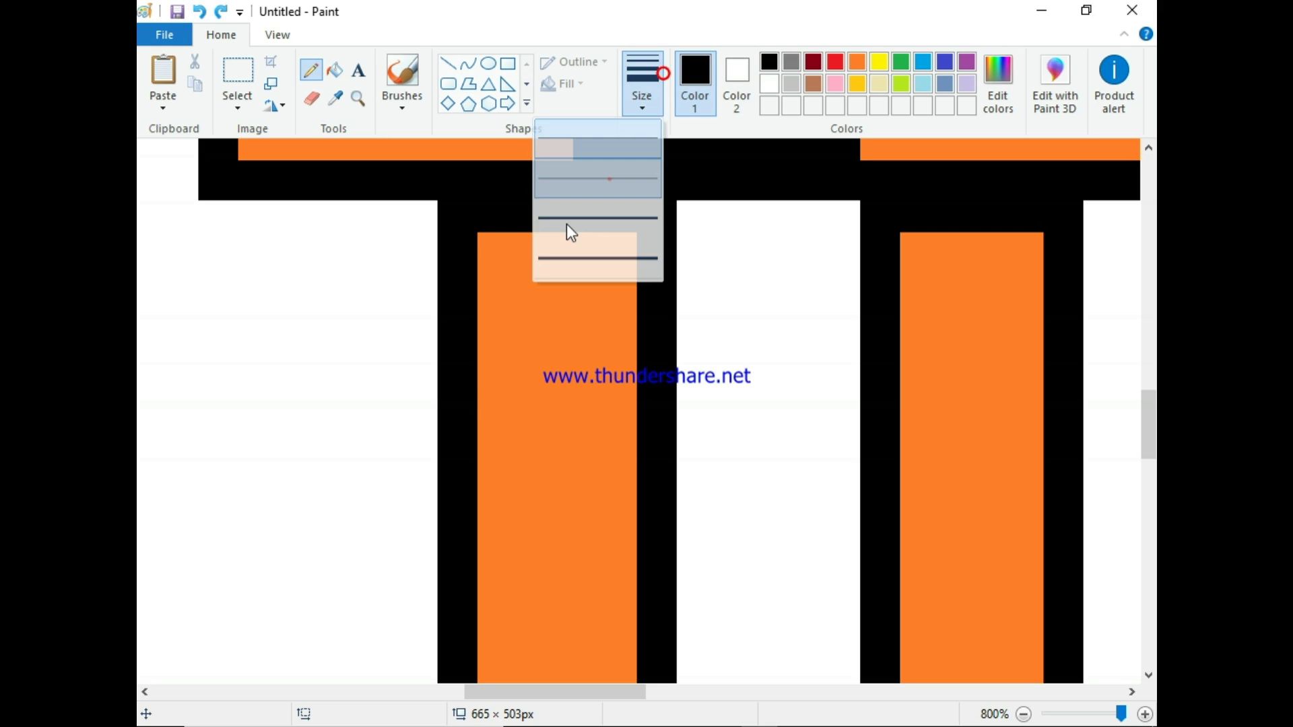
mouse_move(547, 239)
mouse_down()
mouse_move(542, 389)
mouse_move(567, 572)
mouse_move(551, 667)
mouse_up()
drag(1149, 425, 1149, 478)
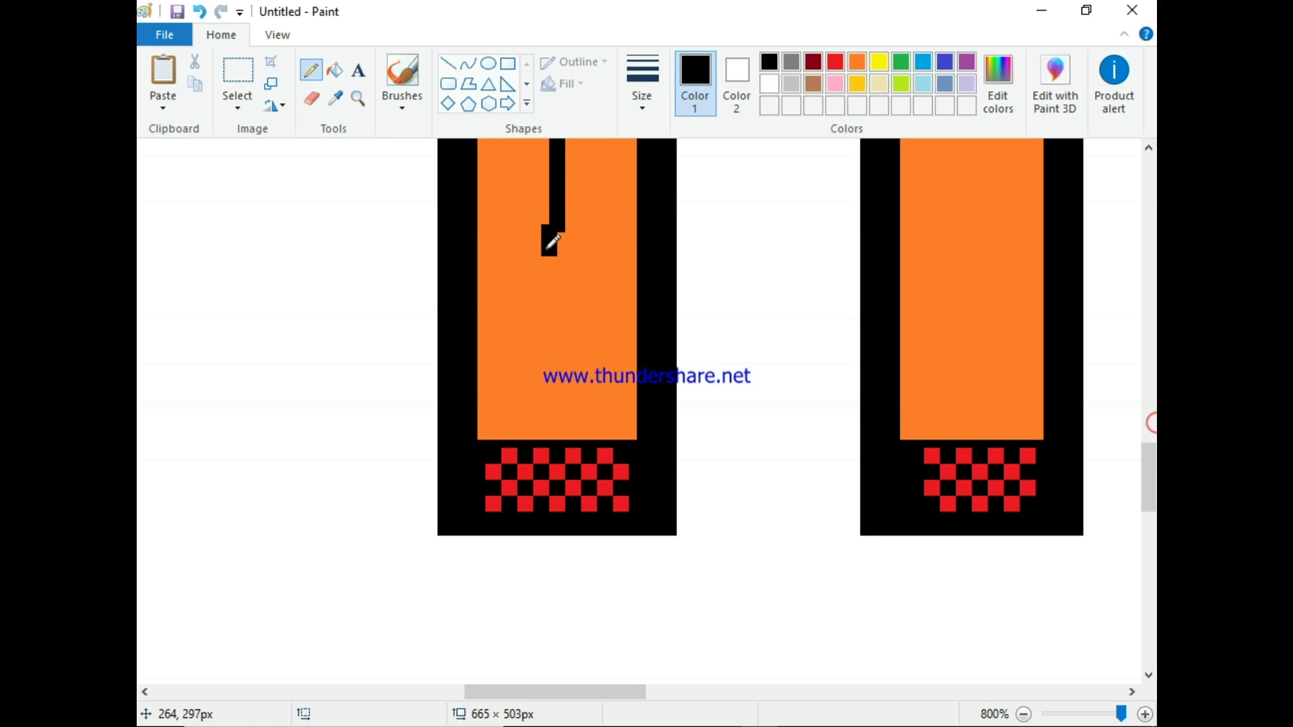
drag(552, 241, 561, 424)
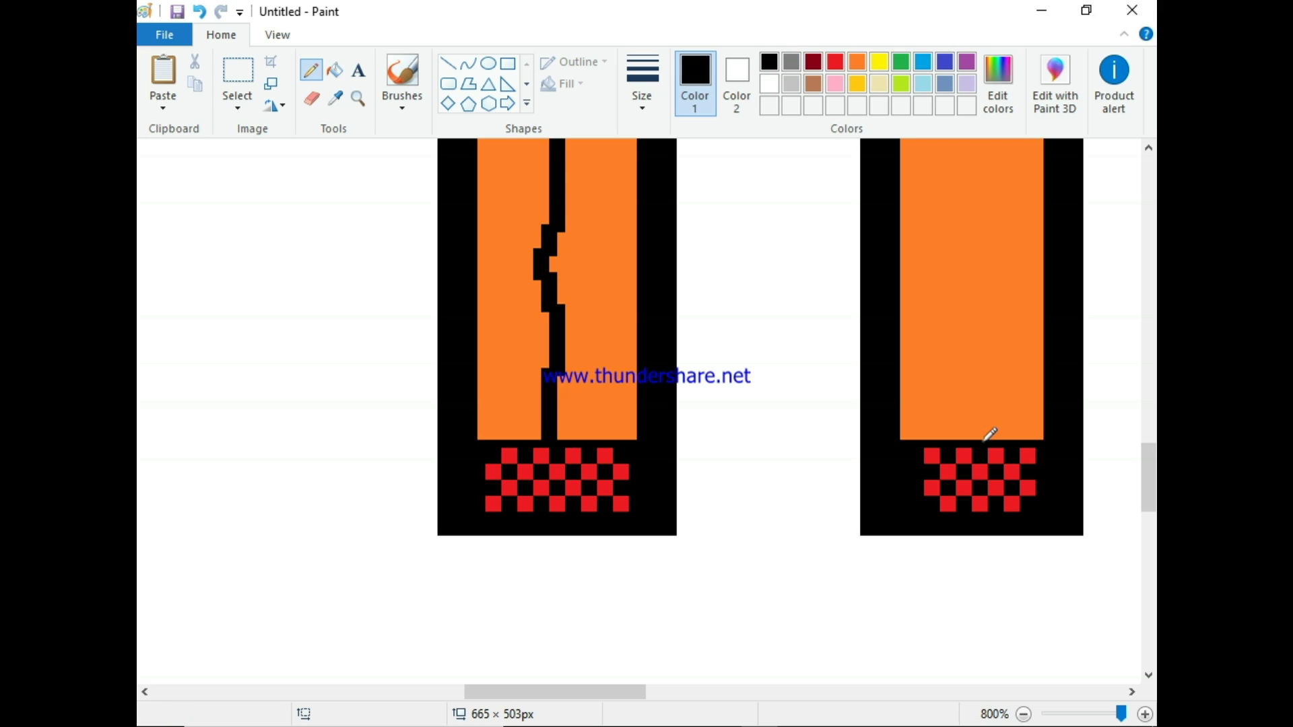
Step: Draw a wavy black Pencil line up the middle of the right leg's orange area, from the foot to the top
drag(981, 437, 982, 143)
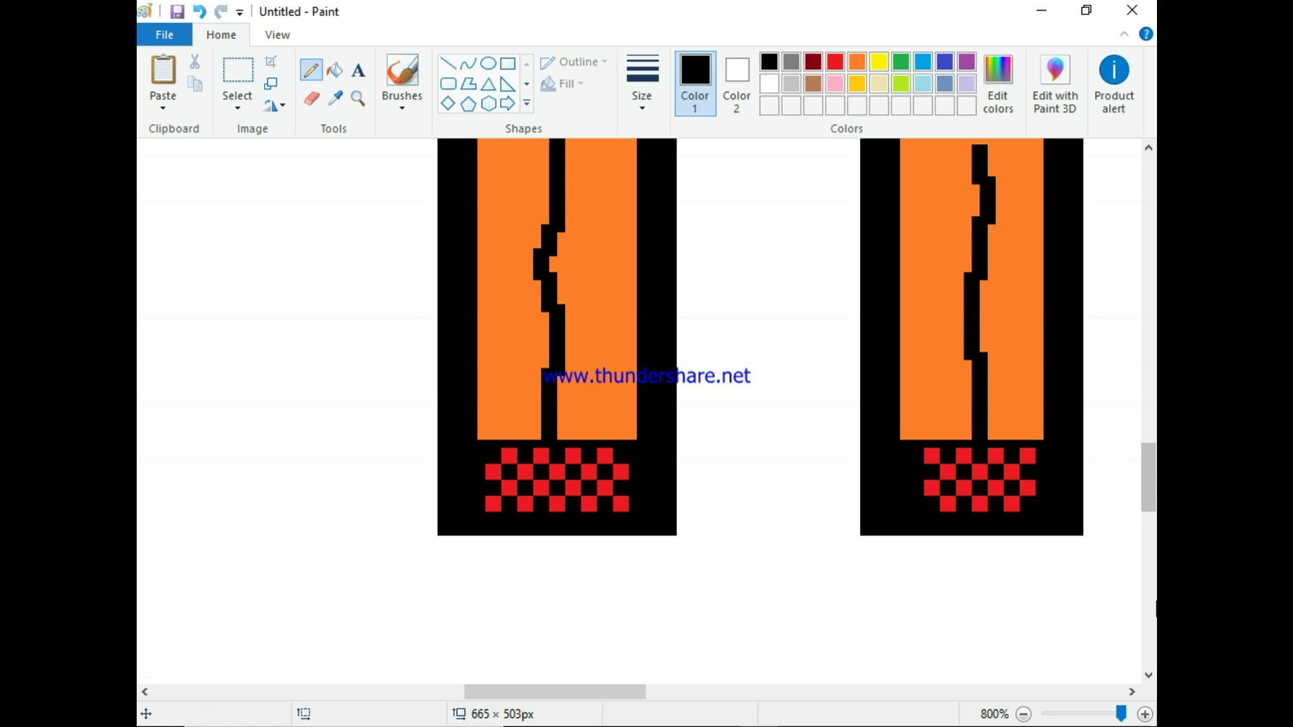
scroll(1108, 404, up, 6)
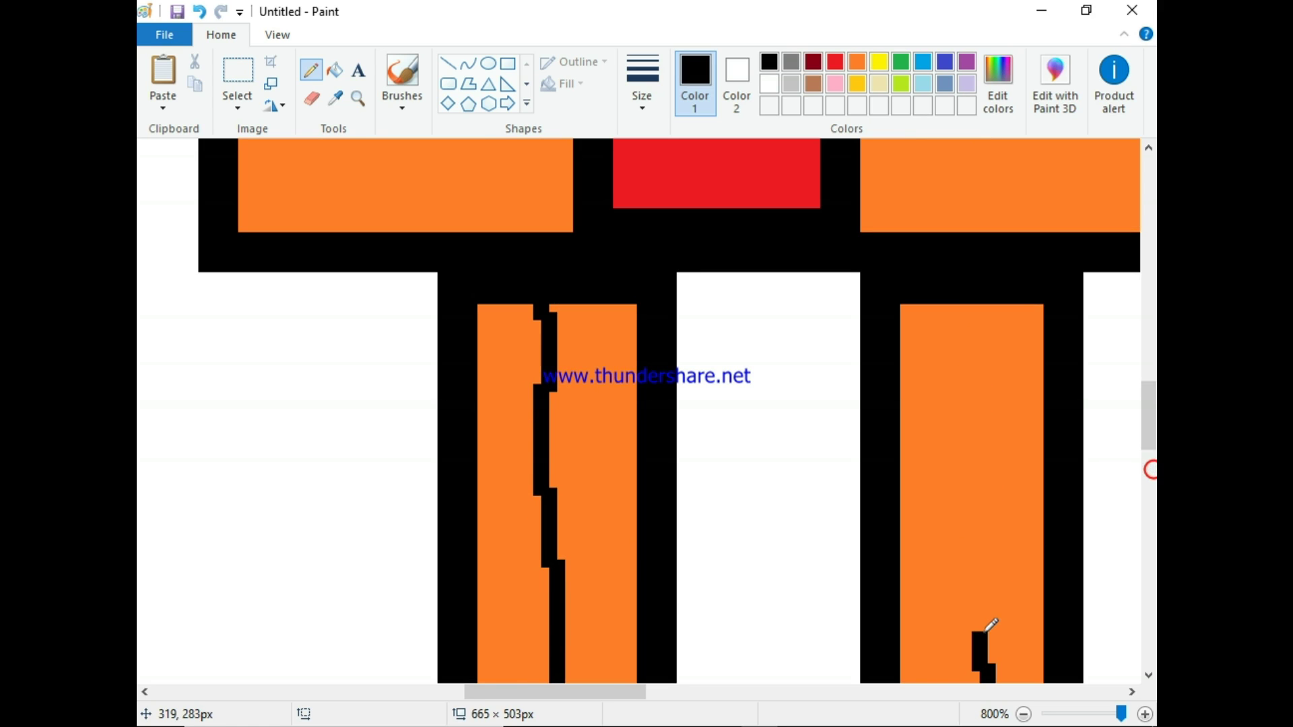
mouse_move(981, 636)
mouse_down()
mouse_move(961, 496)
mouse_move(994, 378)
mouse_move(977, 301)
mouse_up()
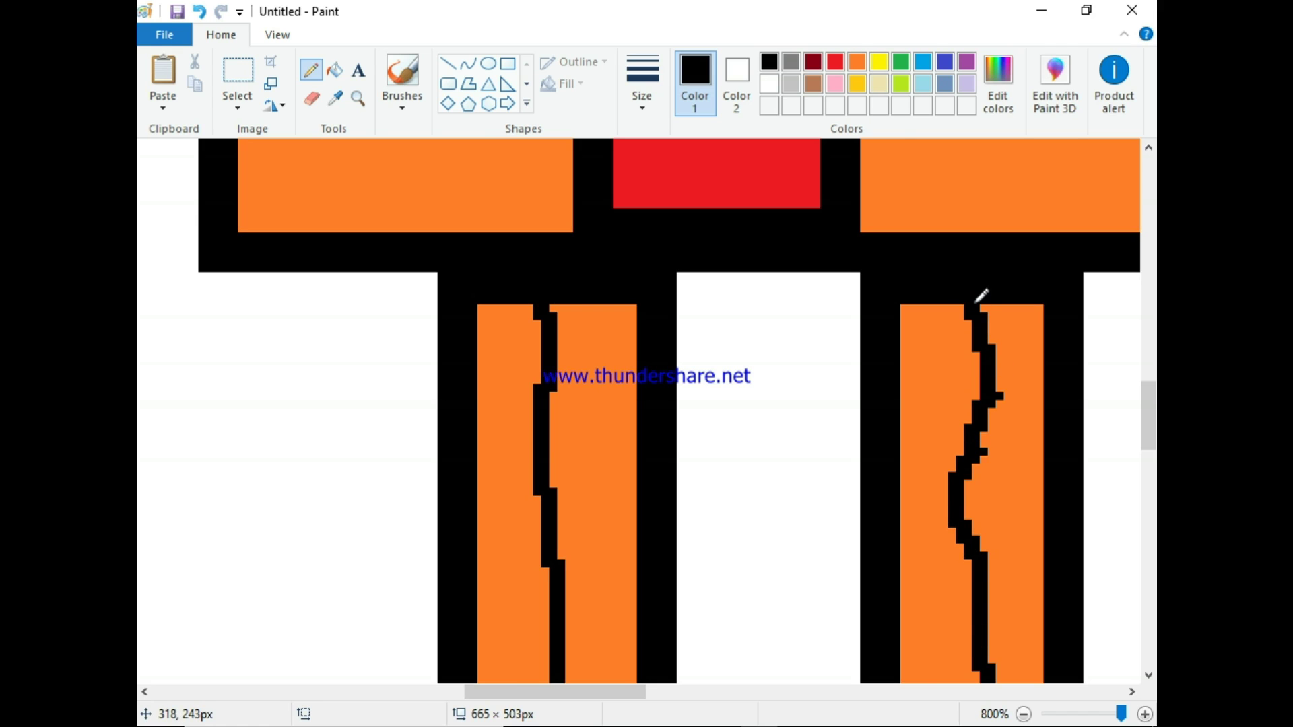
drag(1123, 715, 1084, 715)
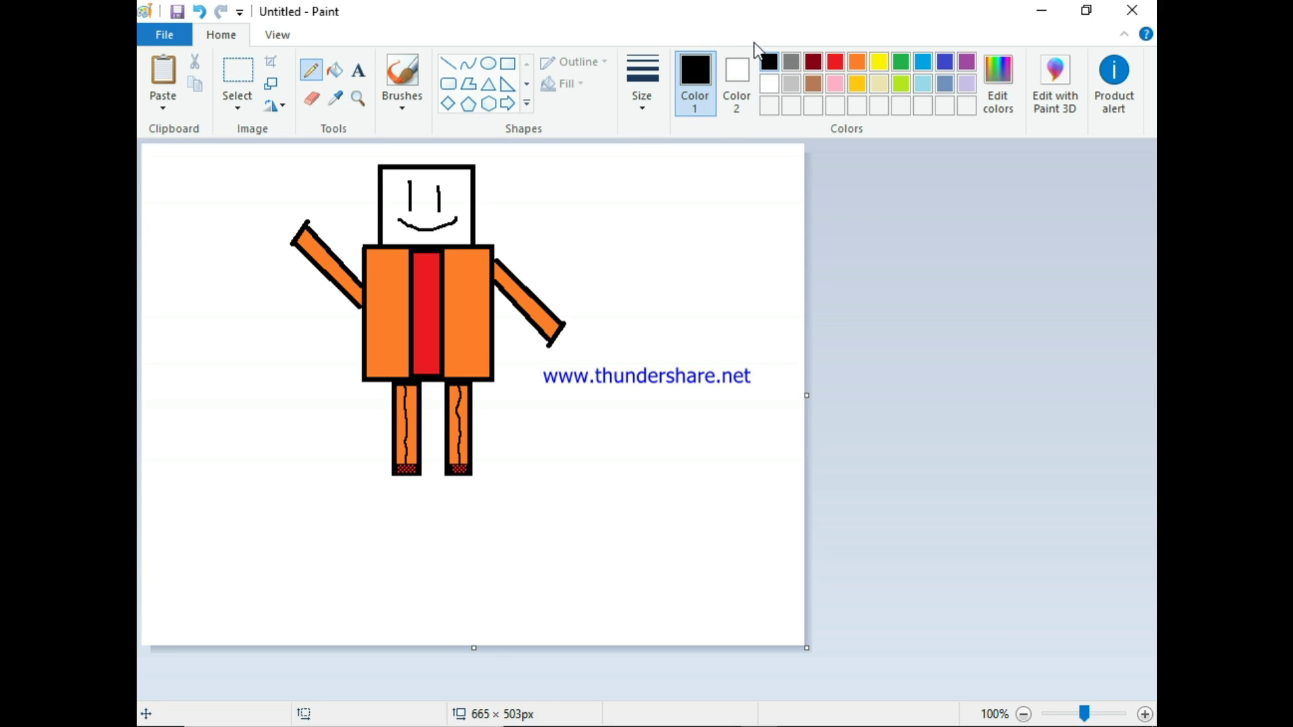
click(508, 65)
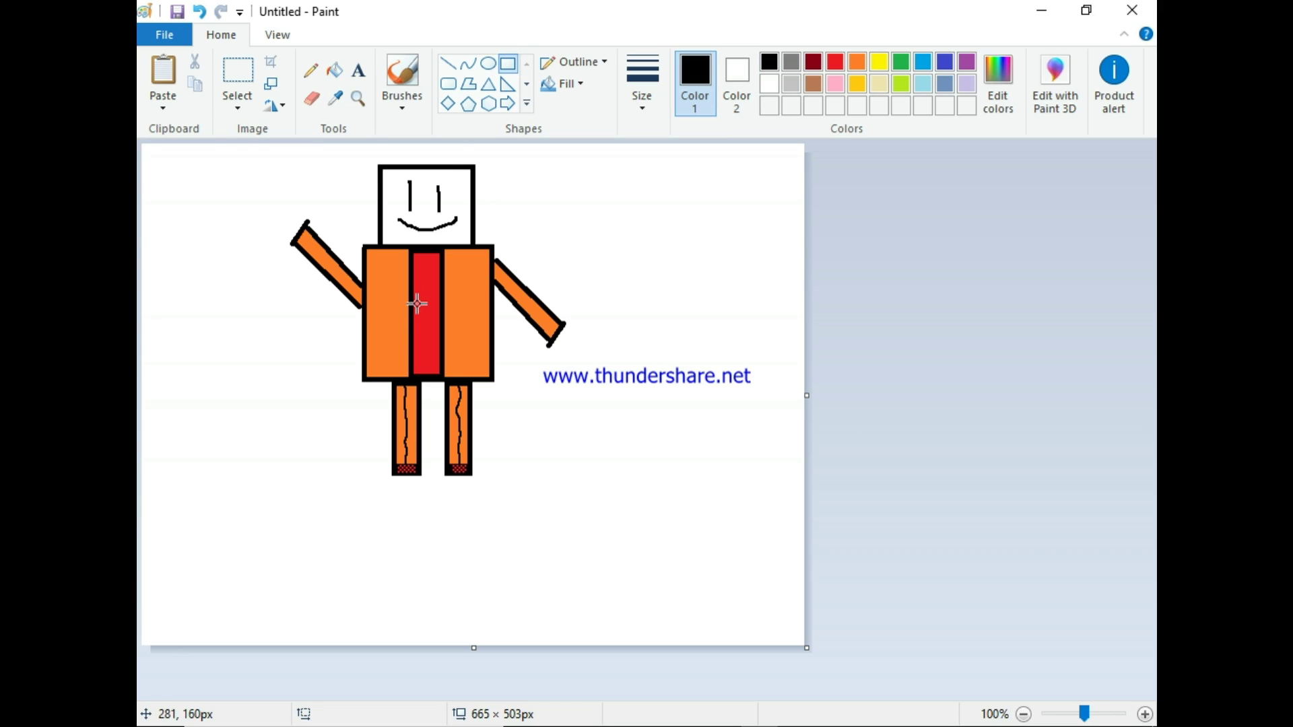
drag(406, 304, 365, 329)
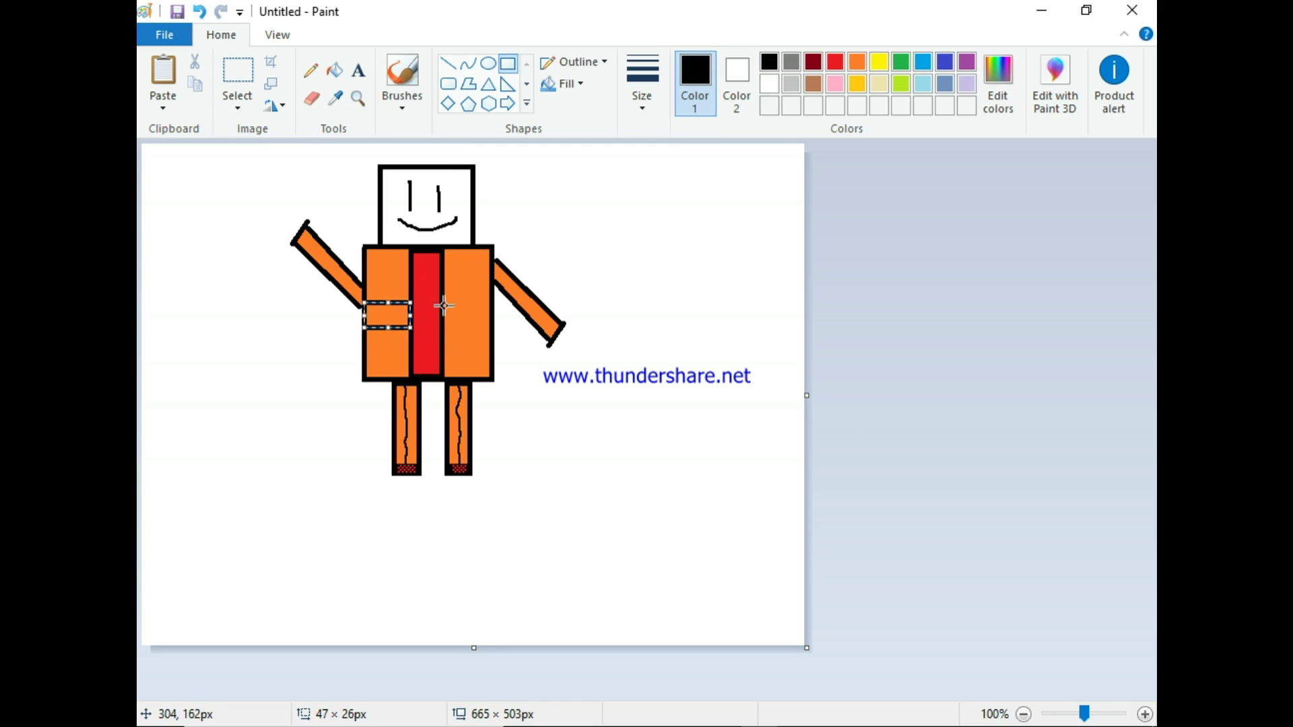
drag(443, 303, 492, 327)
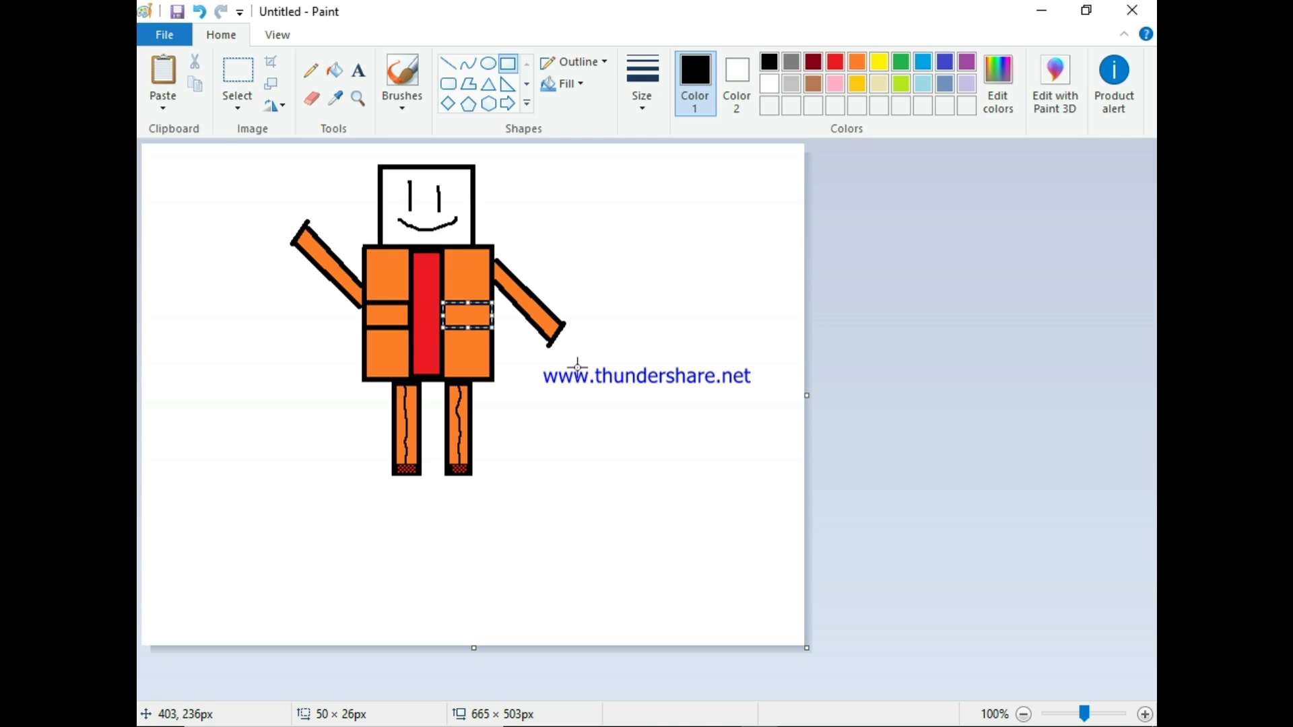
click(879, 63)
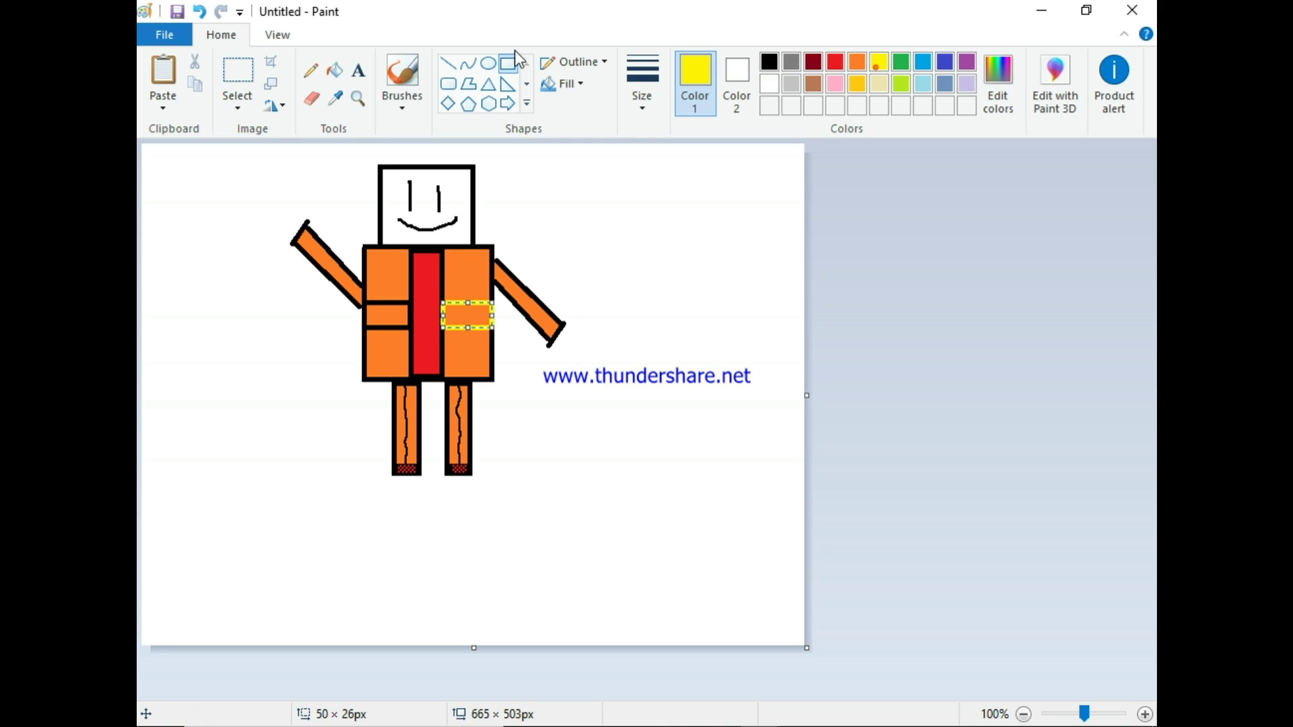
click(335, 70)
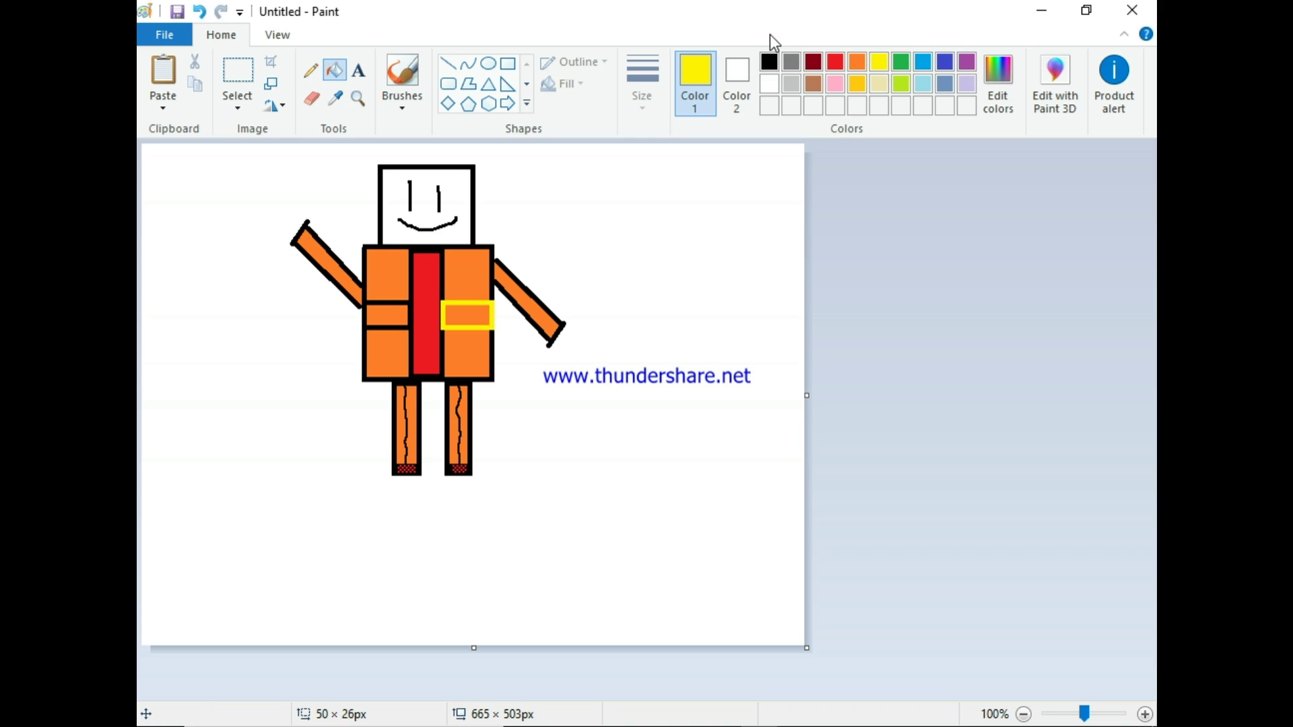
click(771, 63)
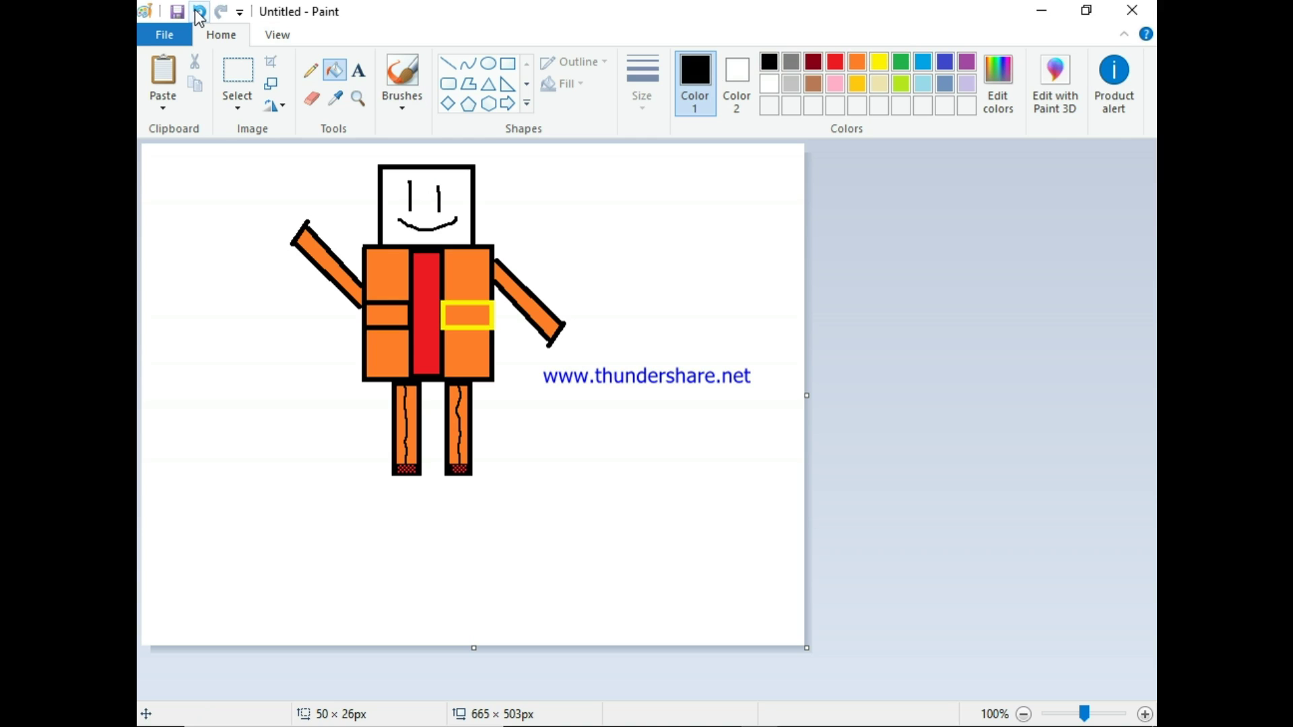
click(200, 13)
click(199, 14)
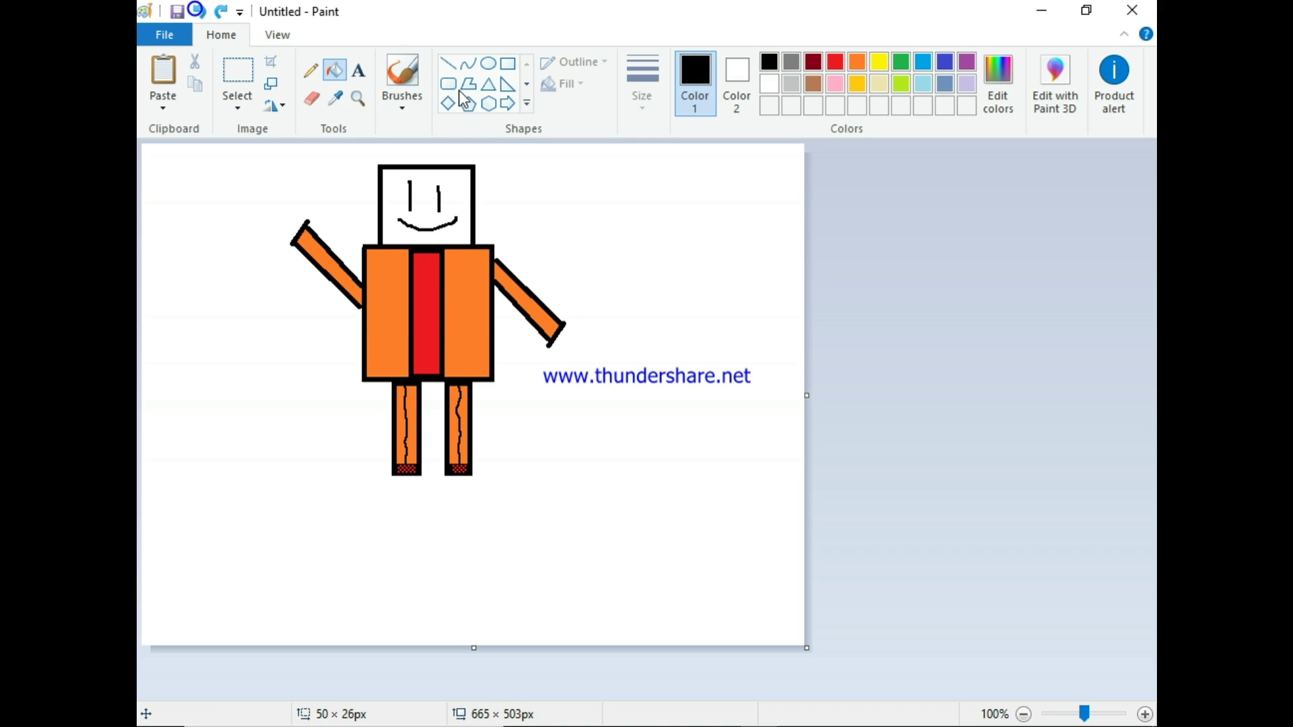
Step: Draw black rectangle outlines across the middle of both orange torso panels, about 47 × 23 px on the left and 50 × 24 px on the right
click(510, 66)
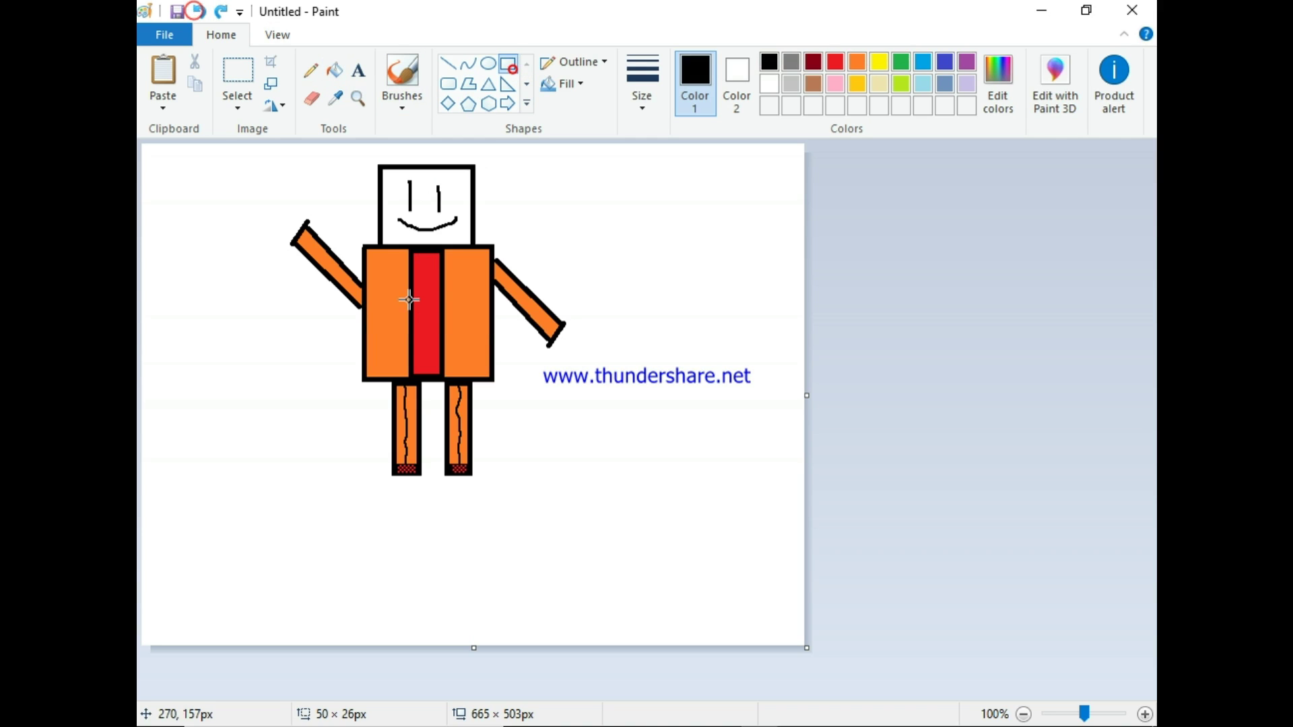
drag(412, 296, 389, 322)
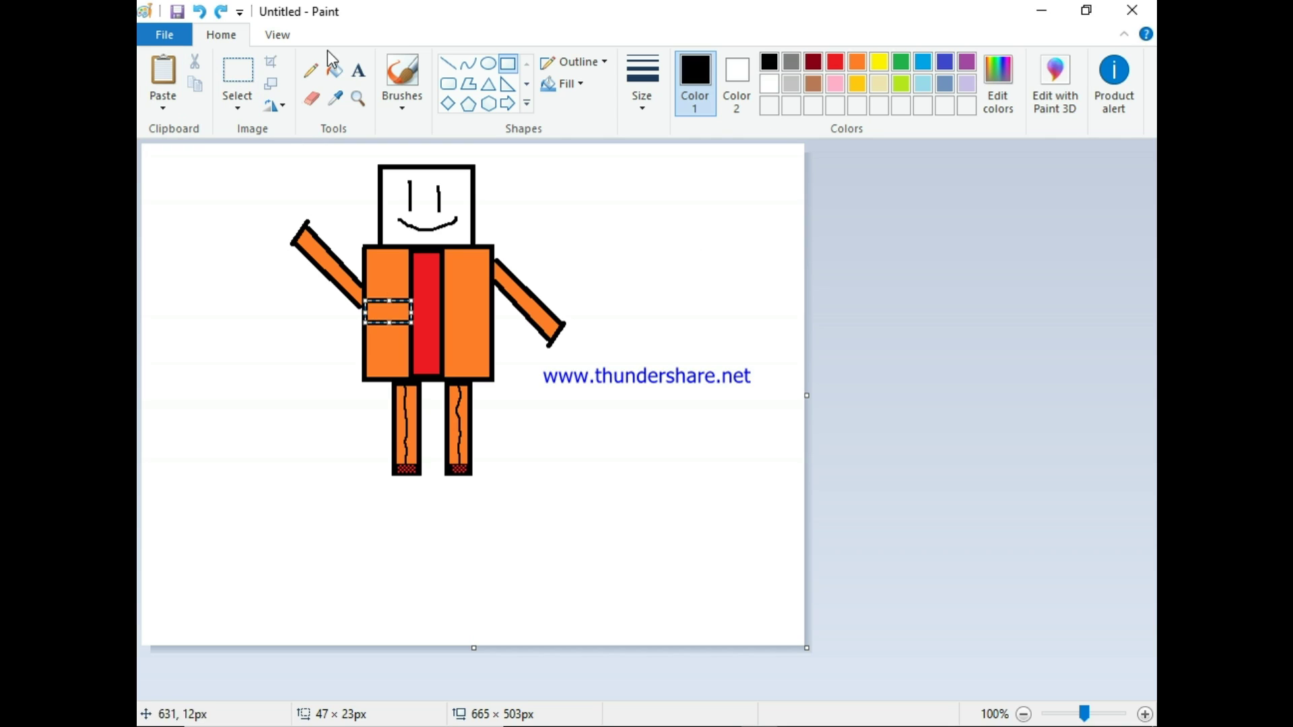
click(511, 63)
drag(443, 300, 492, 323)
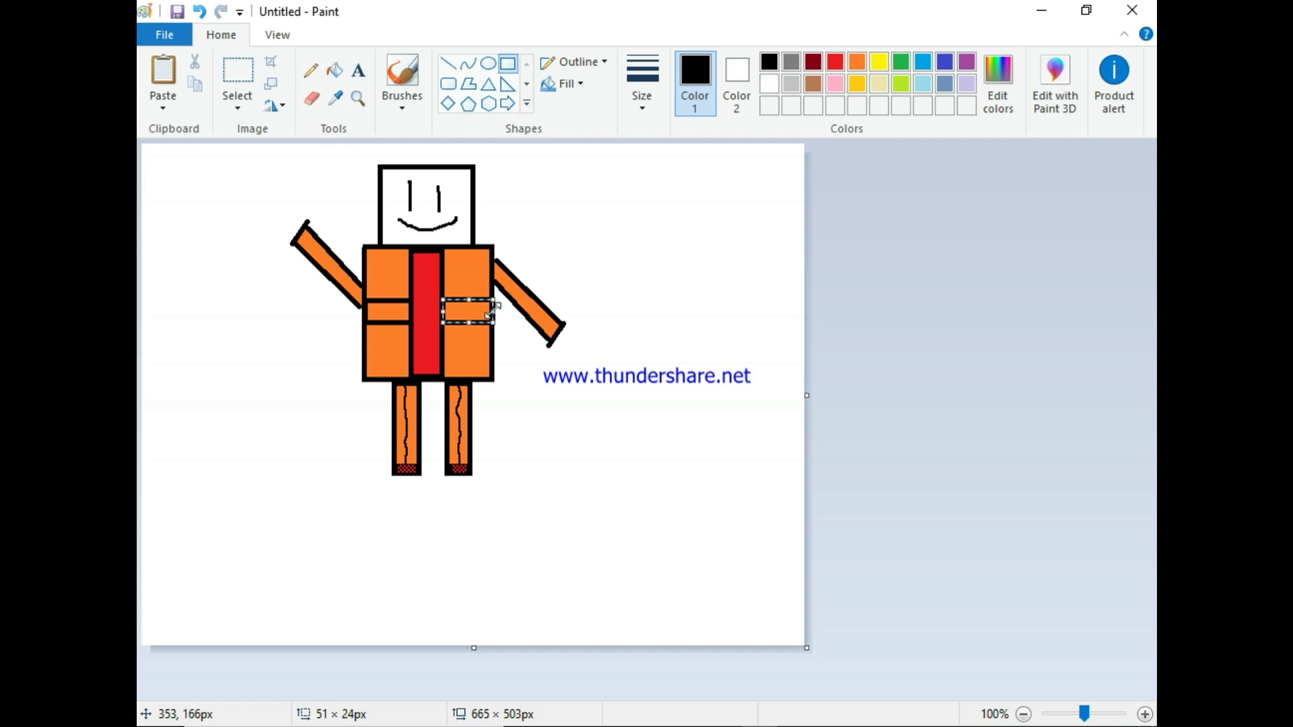
drag(493, 308, 492, 300)
Step: Fill the right torso panel's middle band with yellow and the left panel's middle band with green
click(333, 73)
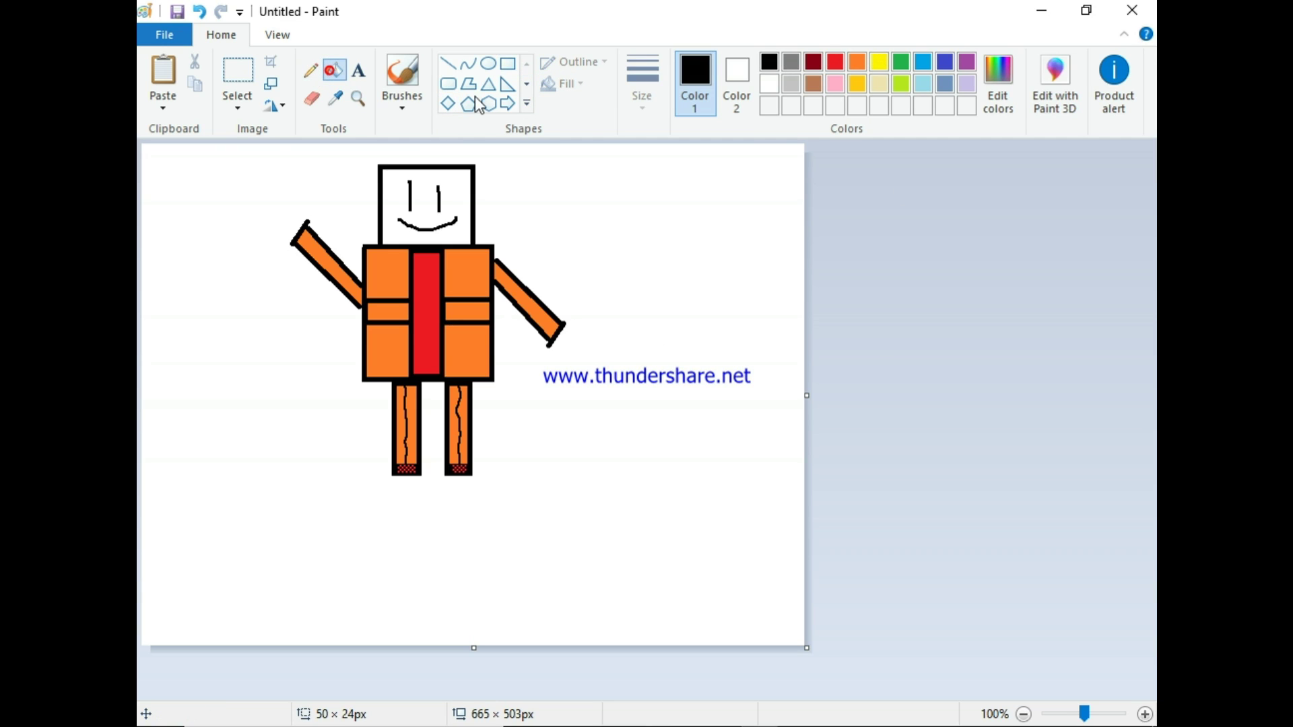
click(879, 62)
click(467, 310)
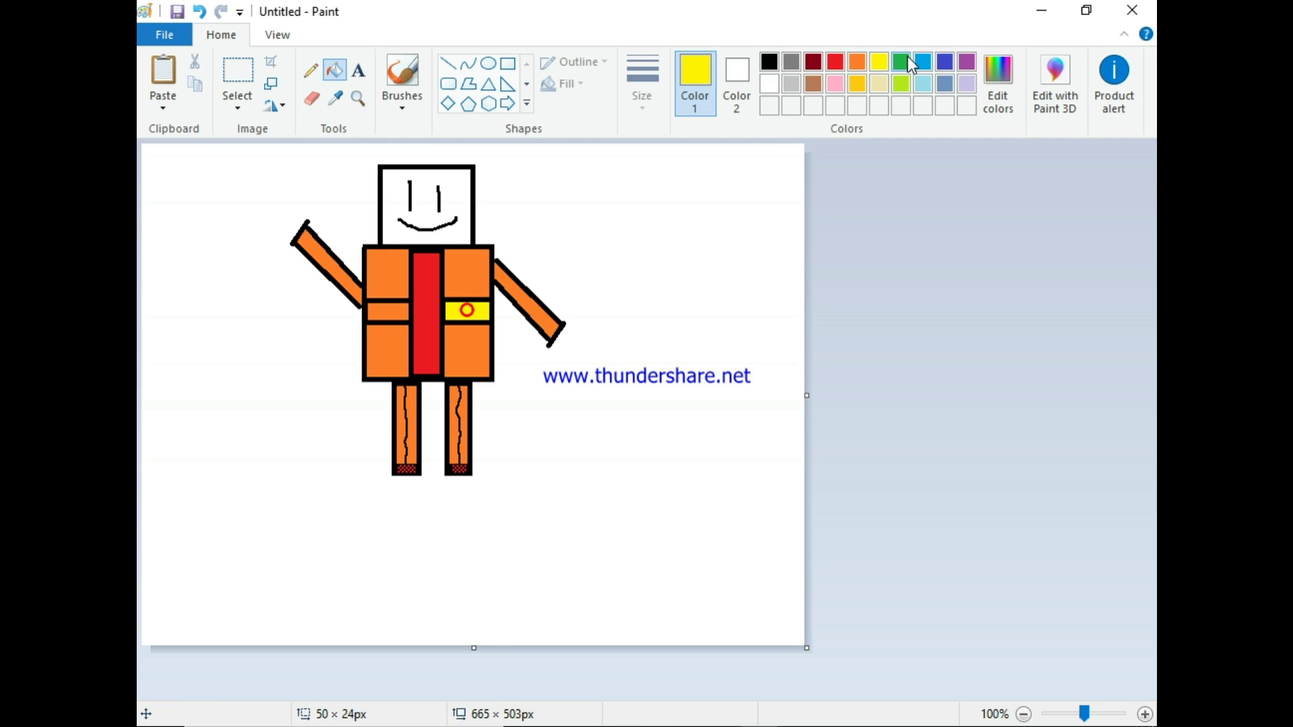
click(901, 61)
click(382, 308)
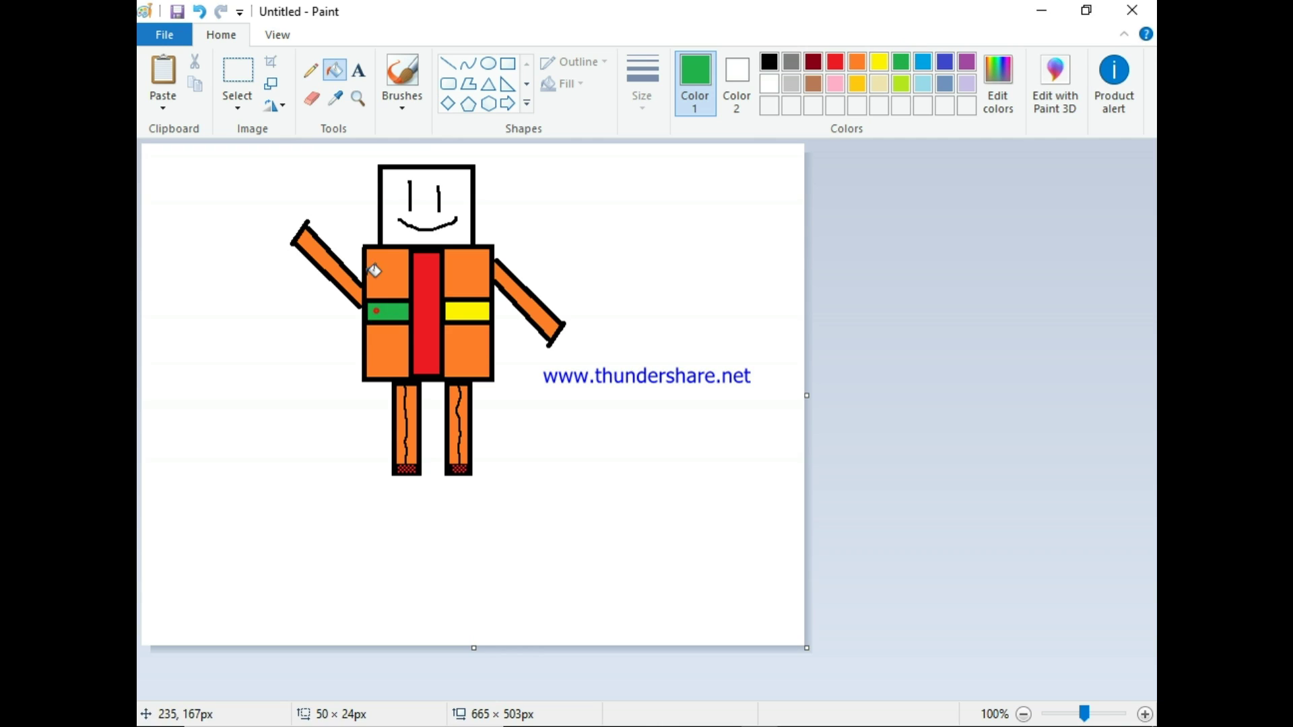
Step: Draw a black rectangle about 32 × 24 px across the red centre stripe between the green and yellow bands, and fill it with indigo
click(512, 62)
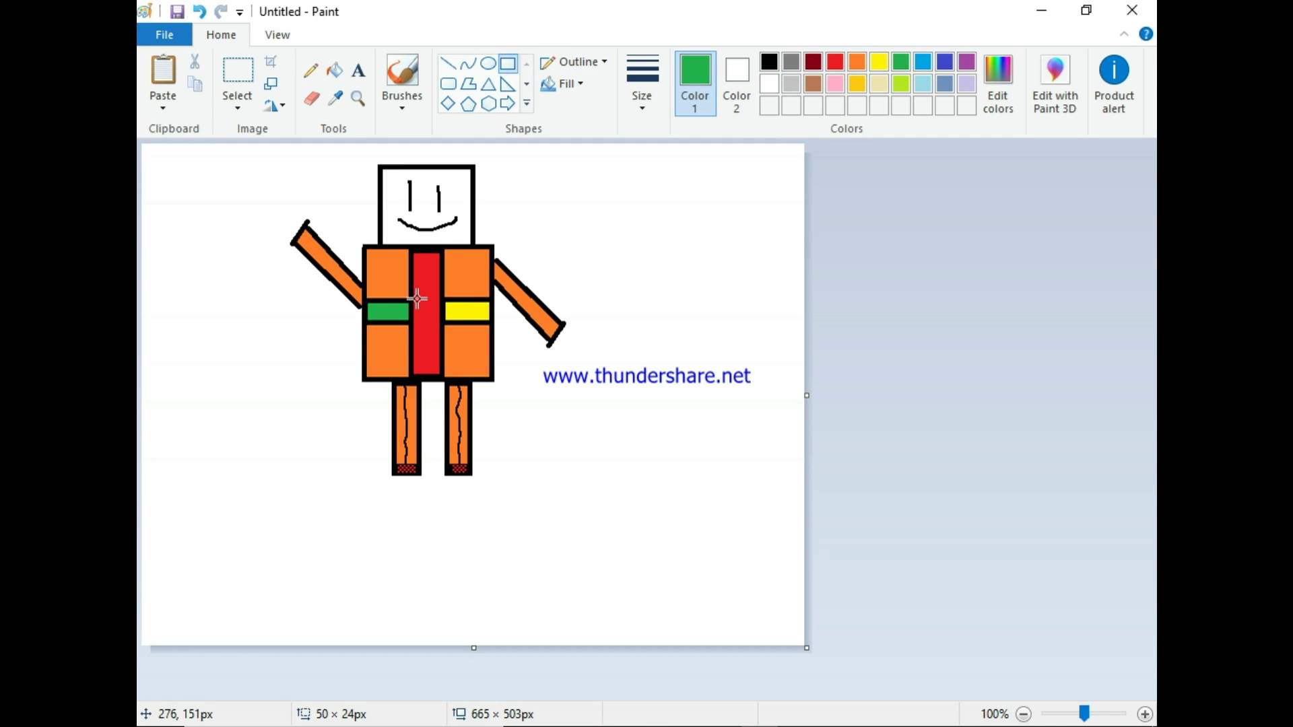
click(768, 63)
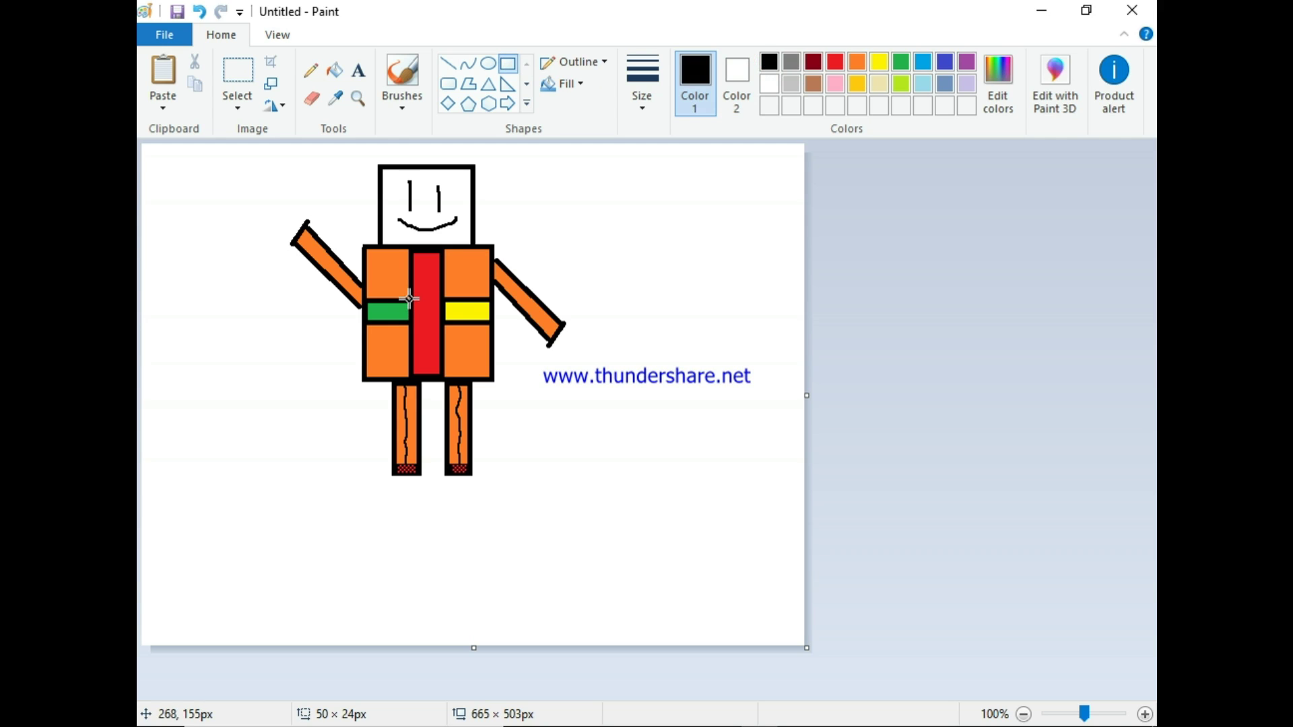
drag(411, 299, 443, 323)
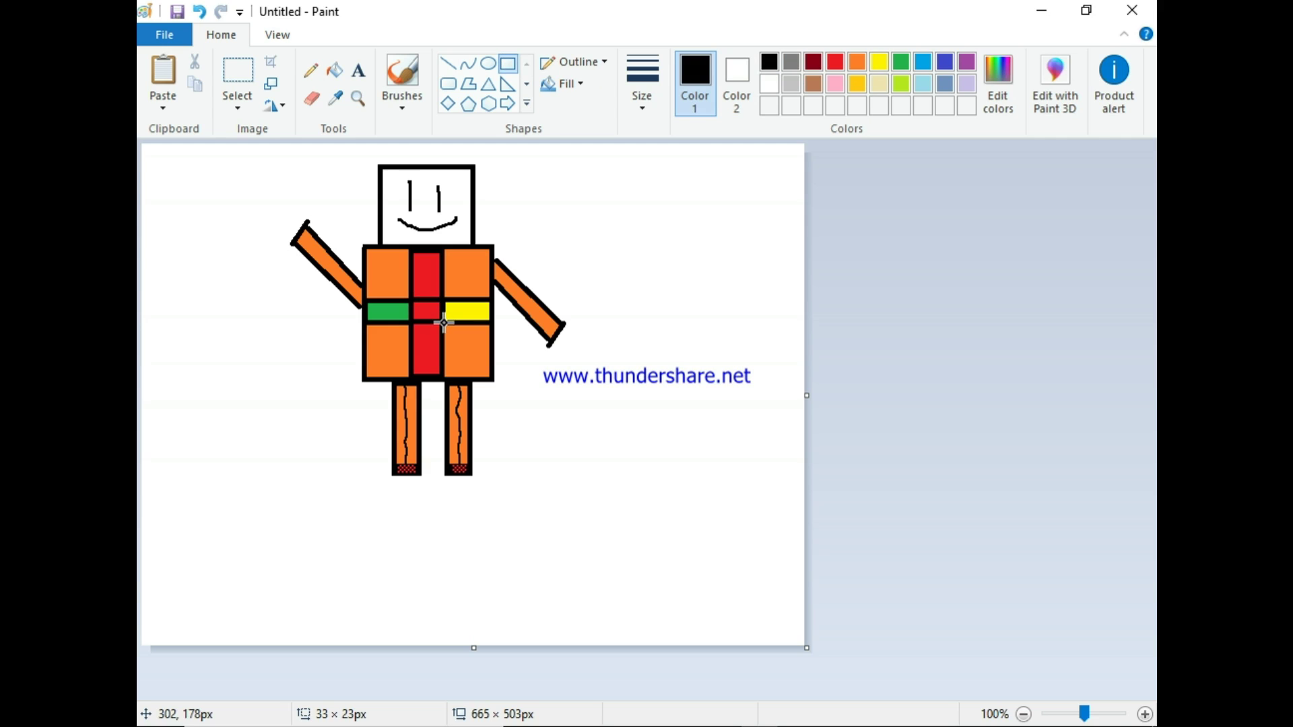
drag(443, 323, 442, 323)
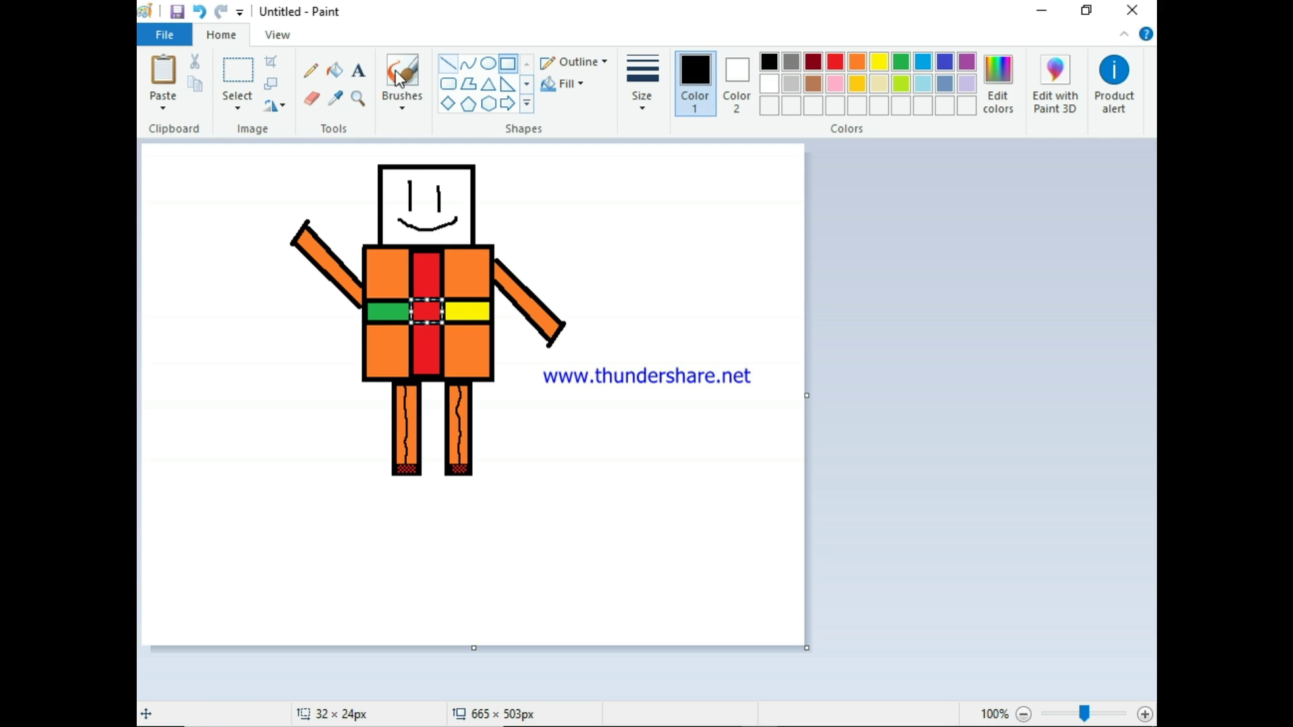
click(335, 71)
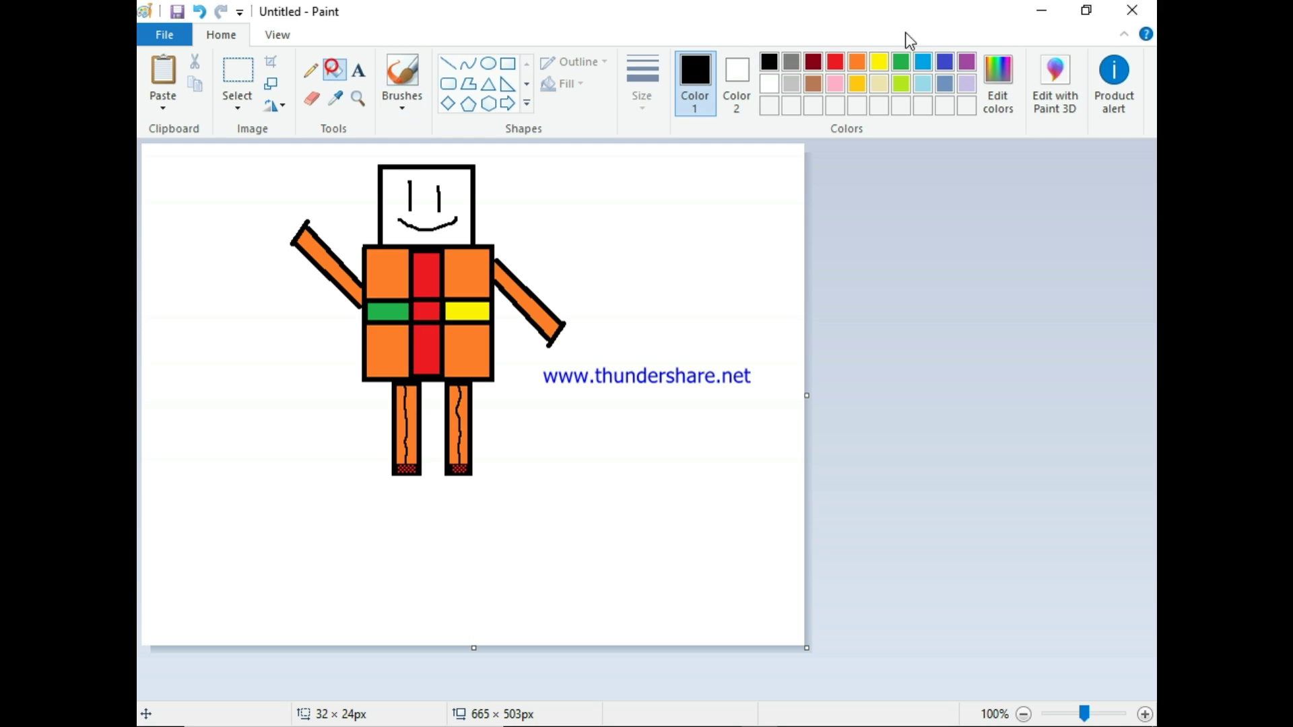
click(945, 62)
click(428, 307)
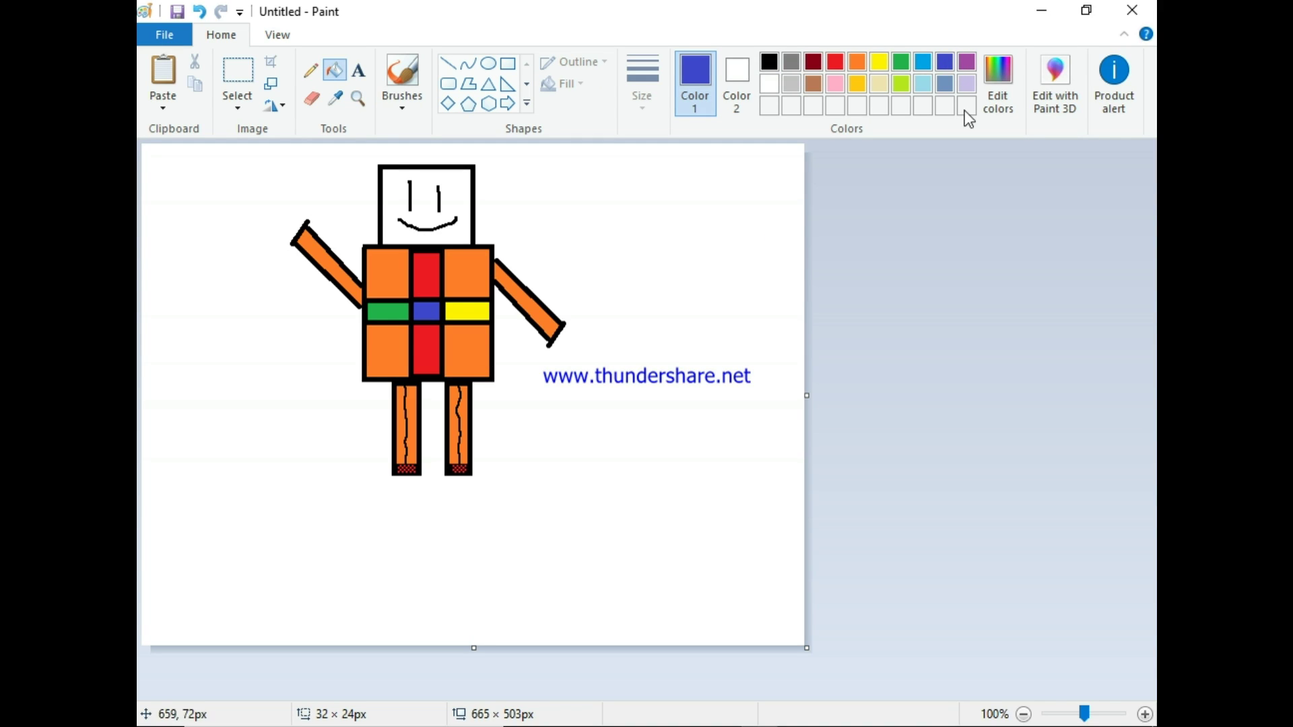
Step: Fill the red stripe's section below the indigo block with purple and the figure's head with light yellow
click(967, 62)
click(433, 342)
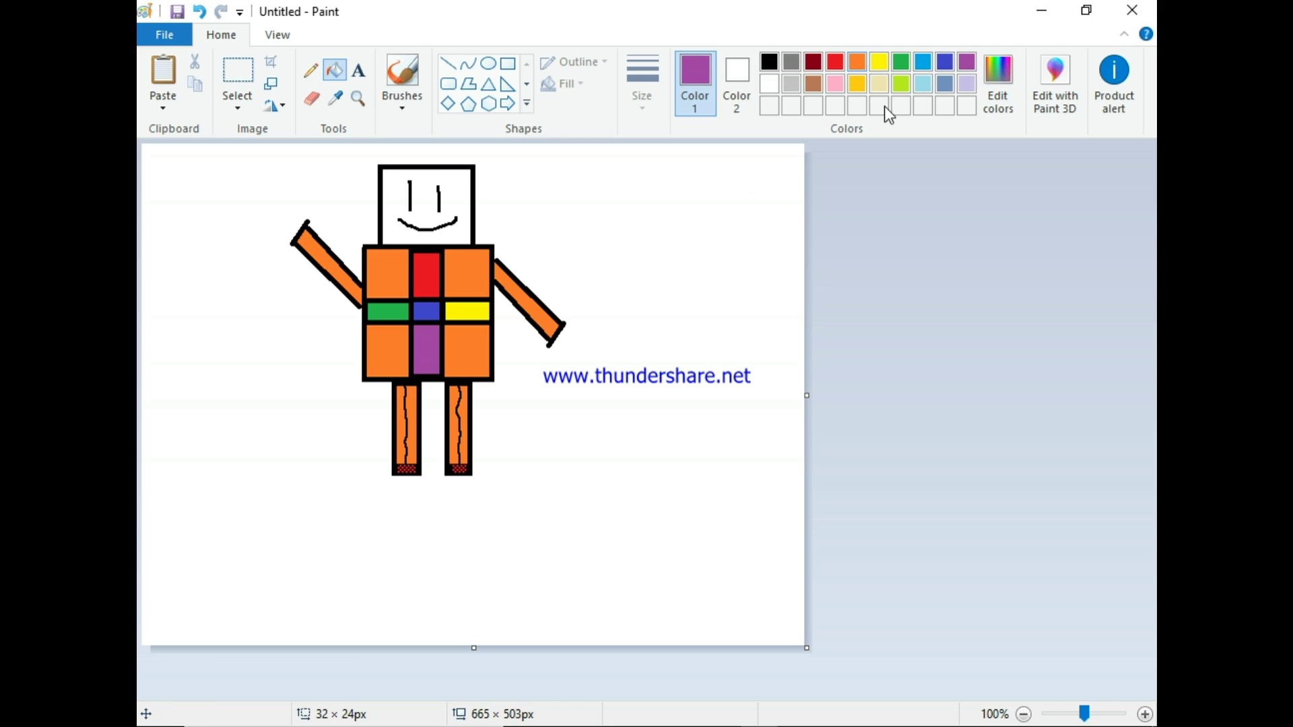
click(881, 85)
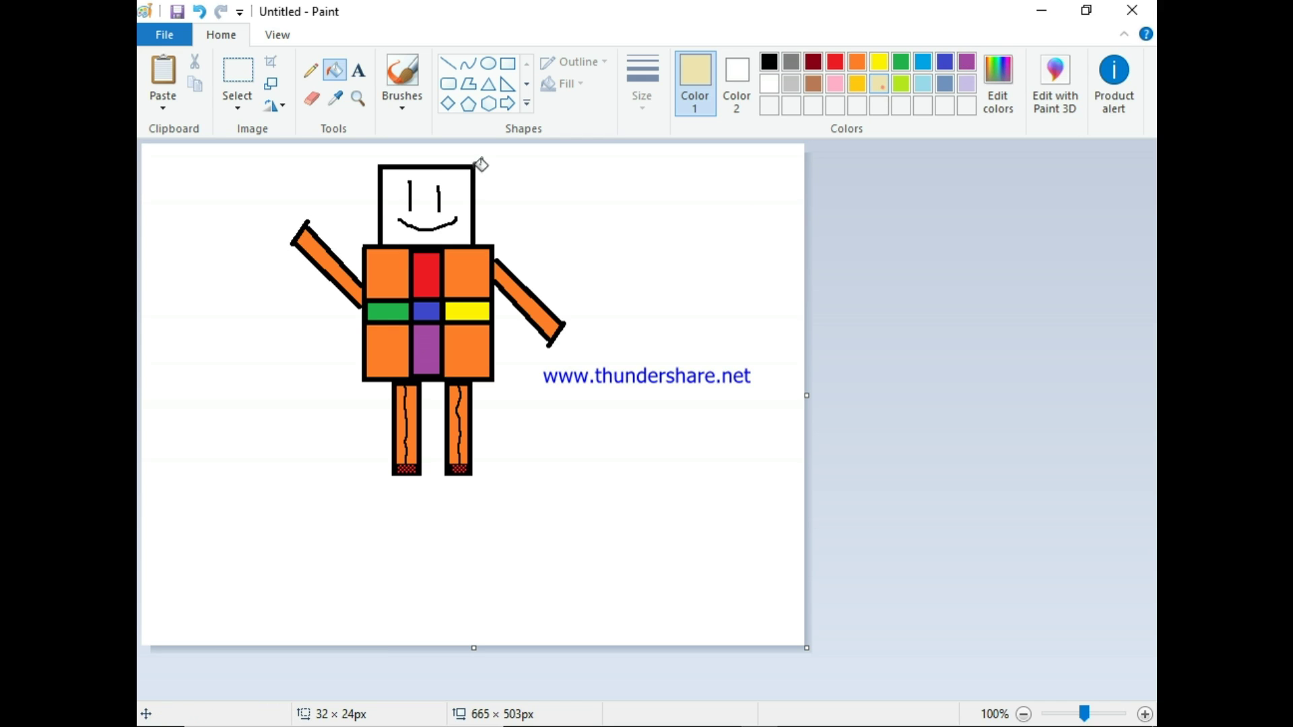
click(422, 192)
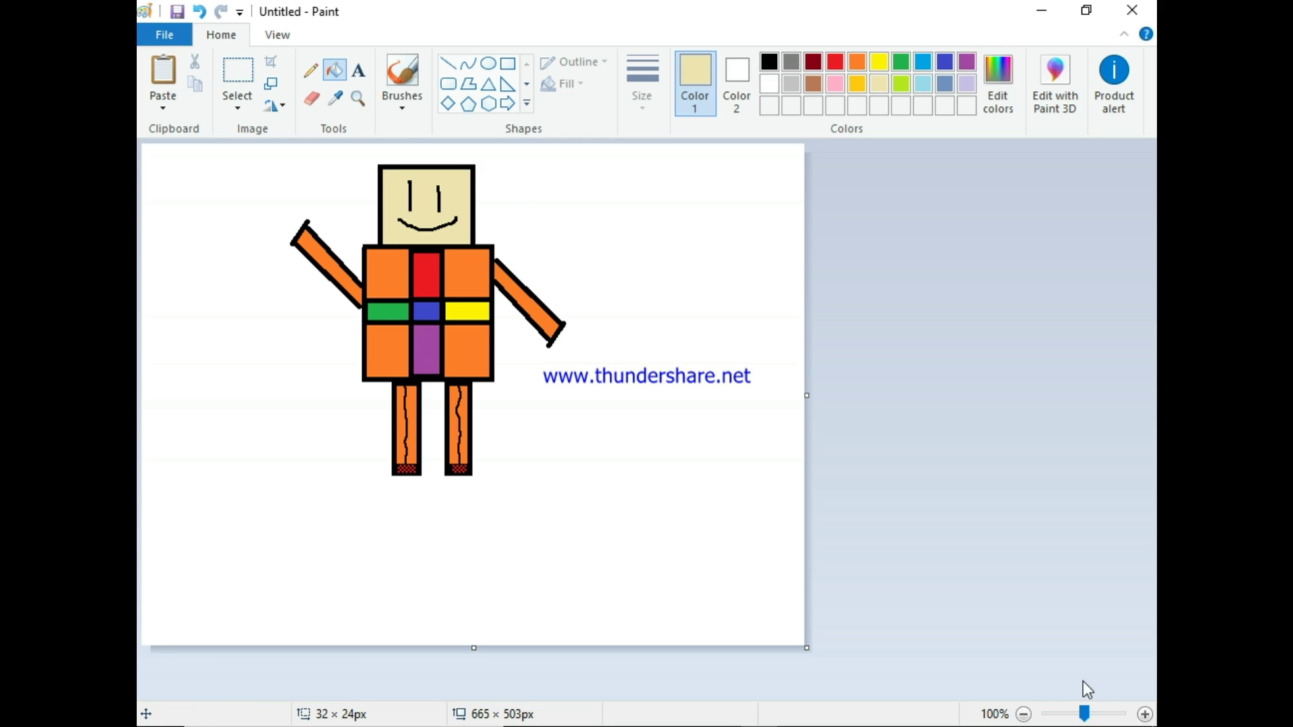
Step: Place a small orange Pencil dot at the thinnest size in the upper-left corner of the face
drag(1085, 717, 1103, 721)
drag(468, 691, 604, 696)
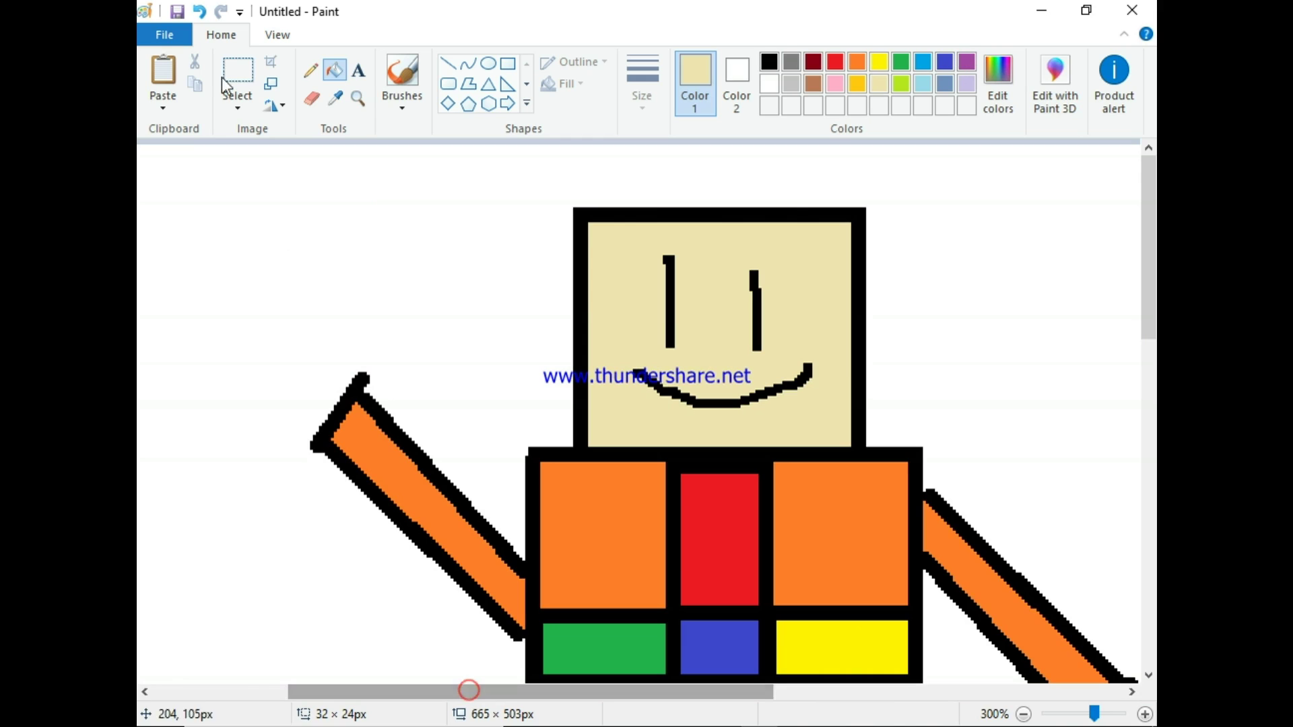
click(309, 71)
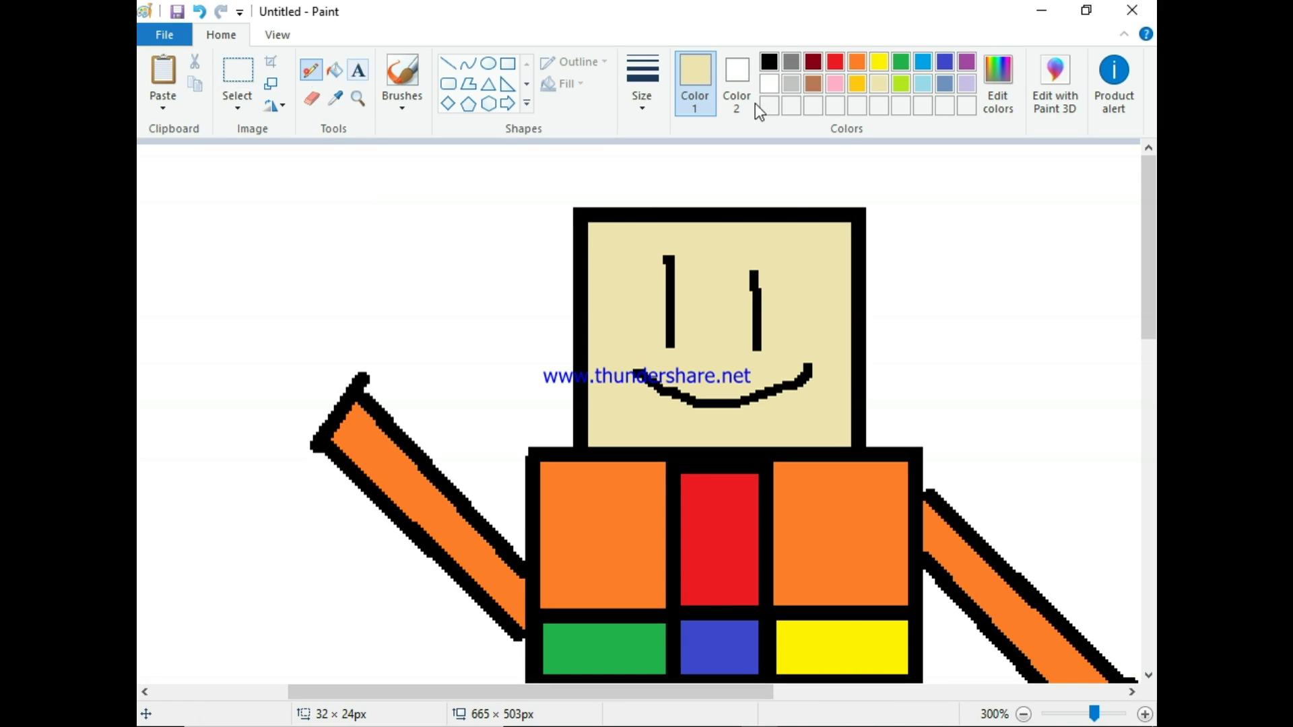
click(857, 62)
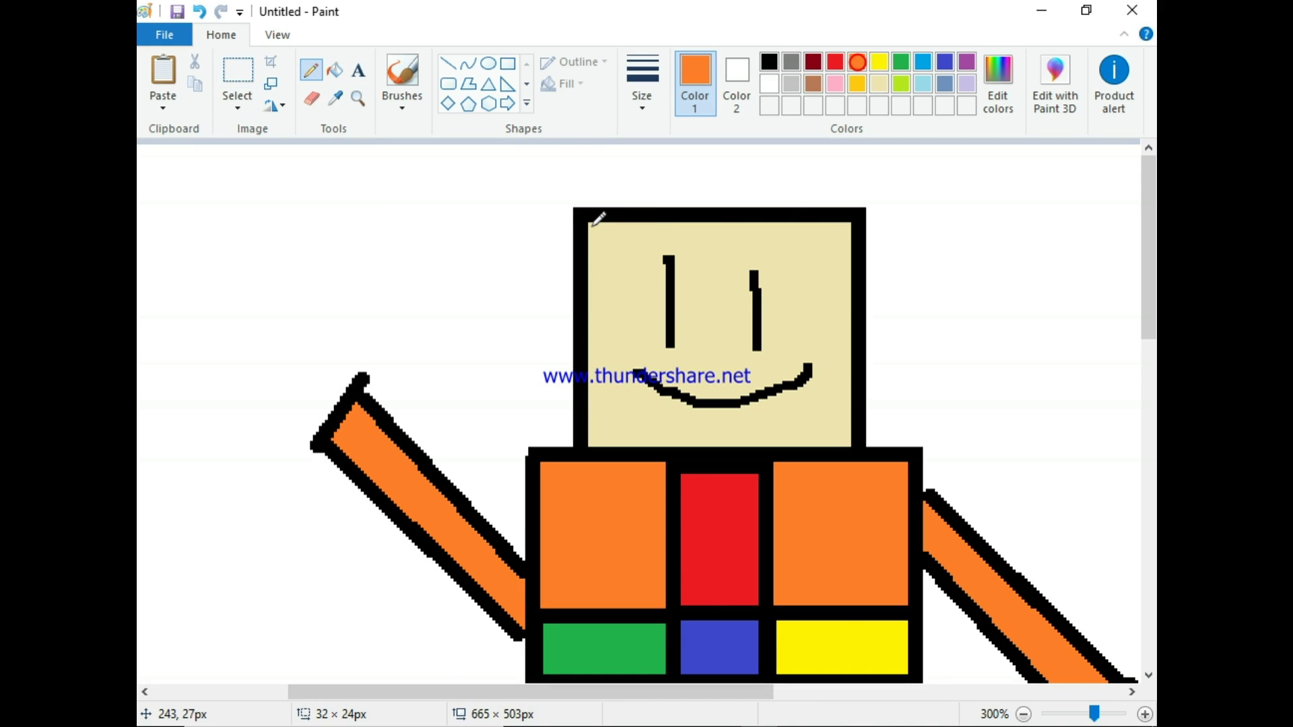
click(641, 89)
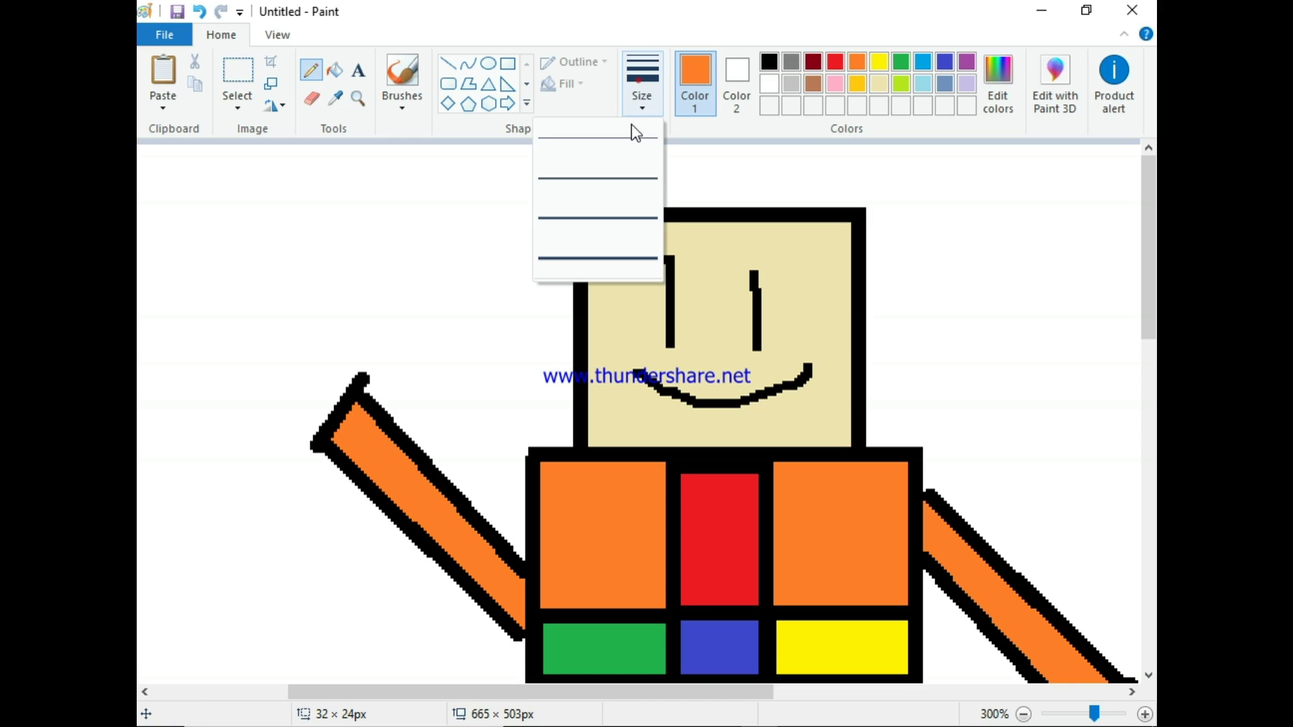
click(644, 86)
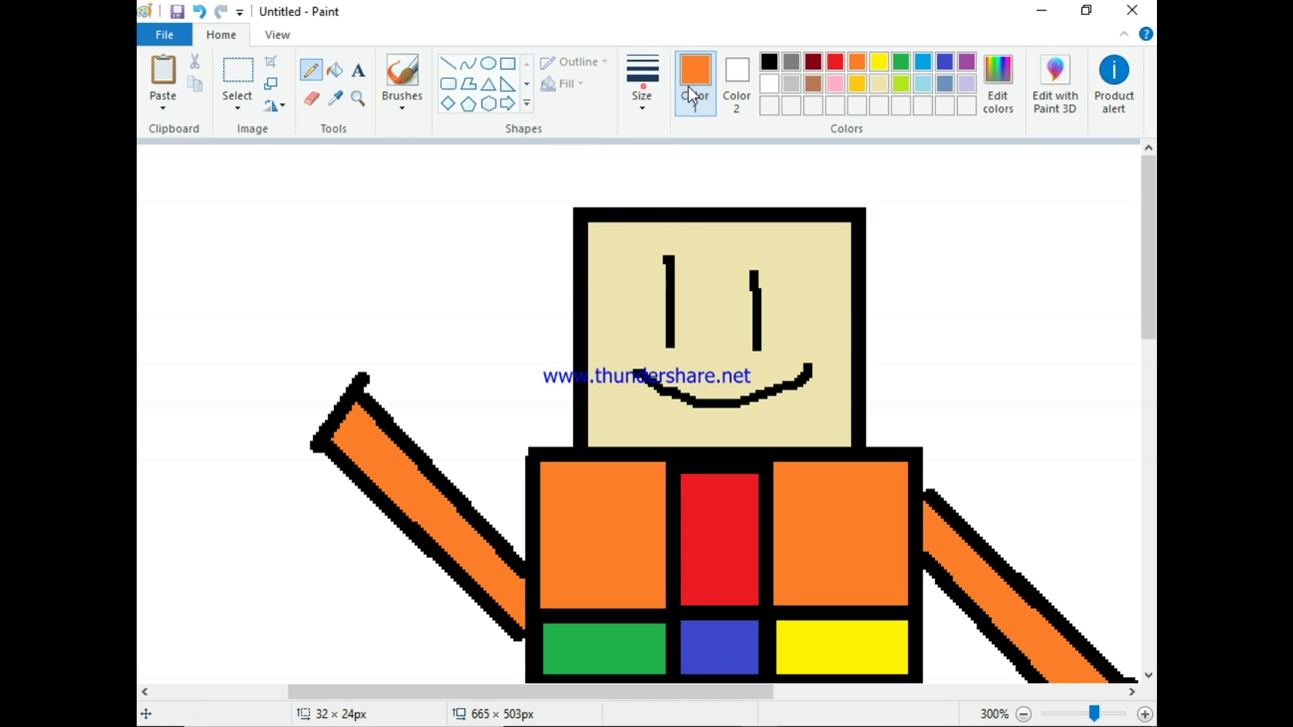
click(653, 86)
click(610, 136)
click(591, 227)
drag(1096, 718, 1107, 719)
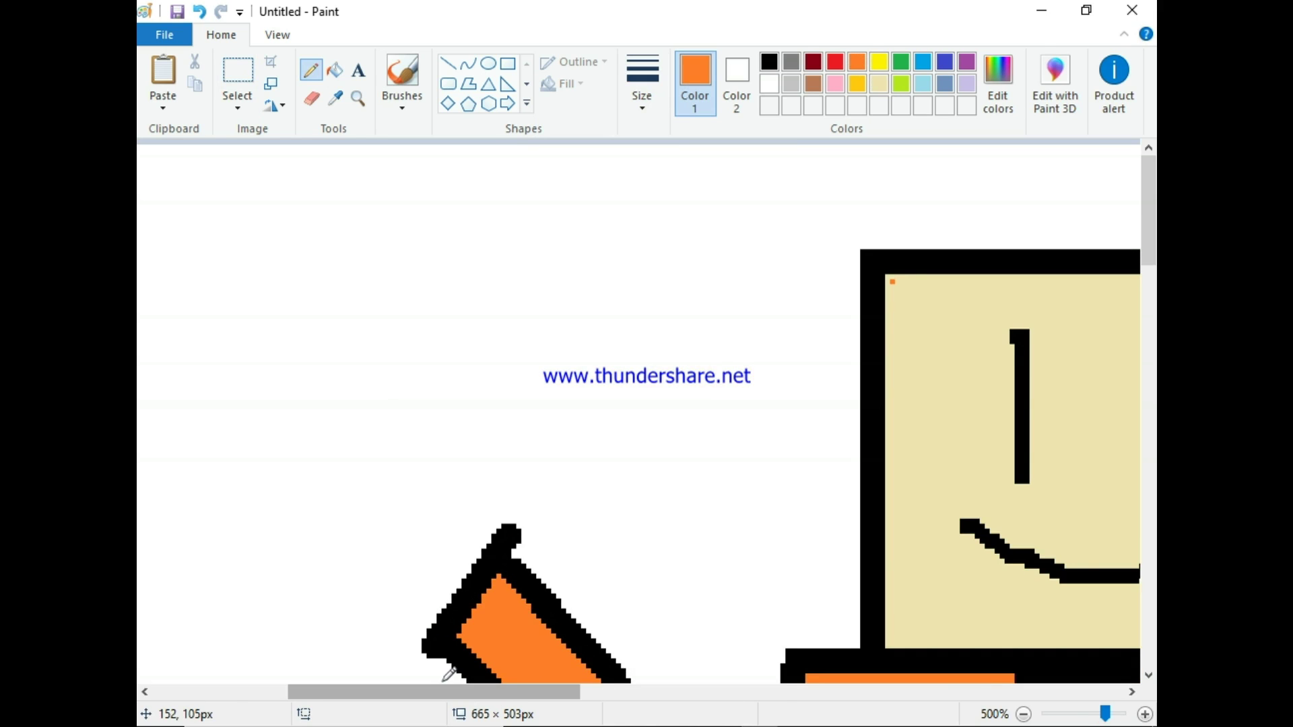
drag(448, 696, 567, 689)
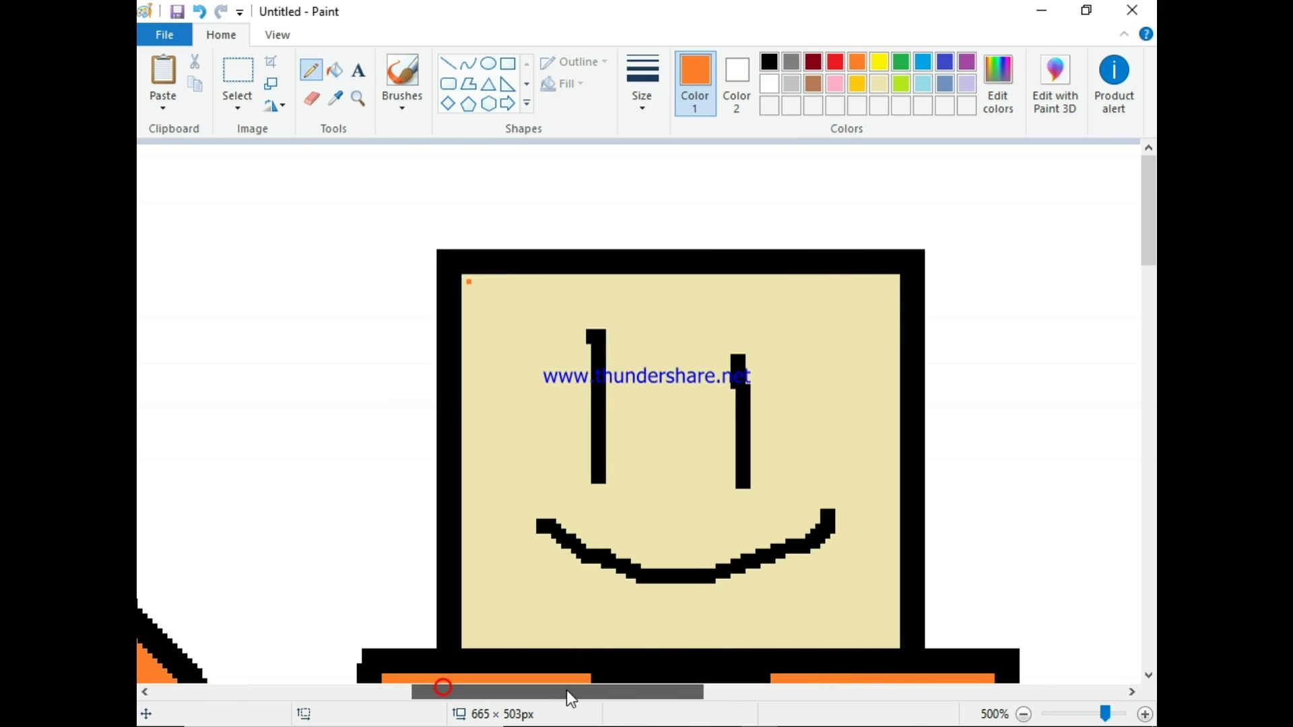
click(1145, 714)
click(1145, 713)
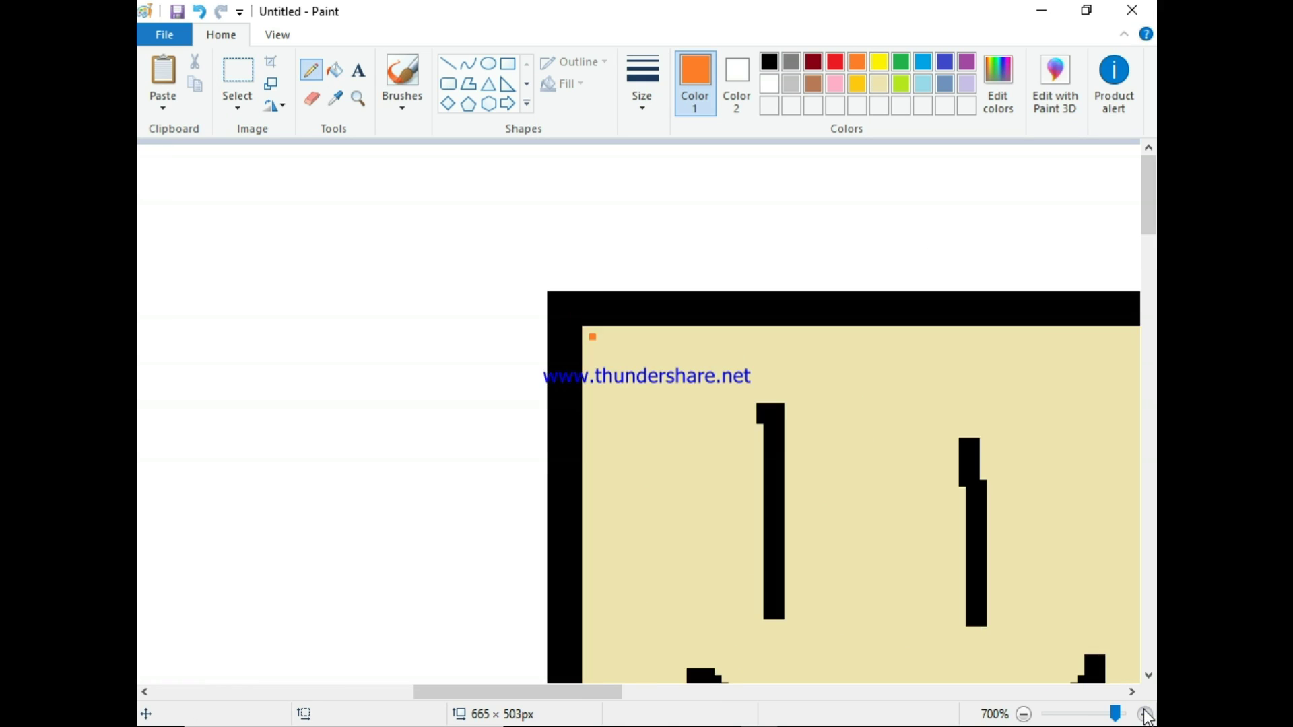
click(1145, 714)
drag(648, 364, 658, 363)
click(667, 364)
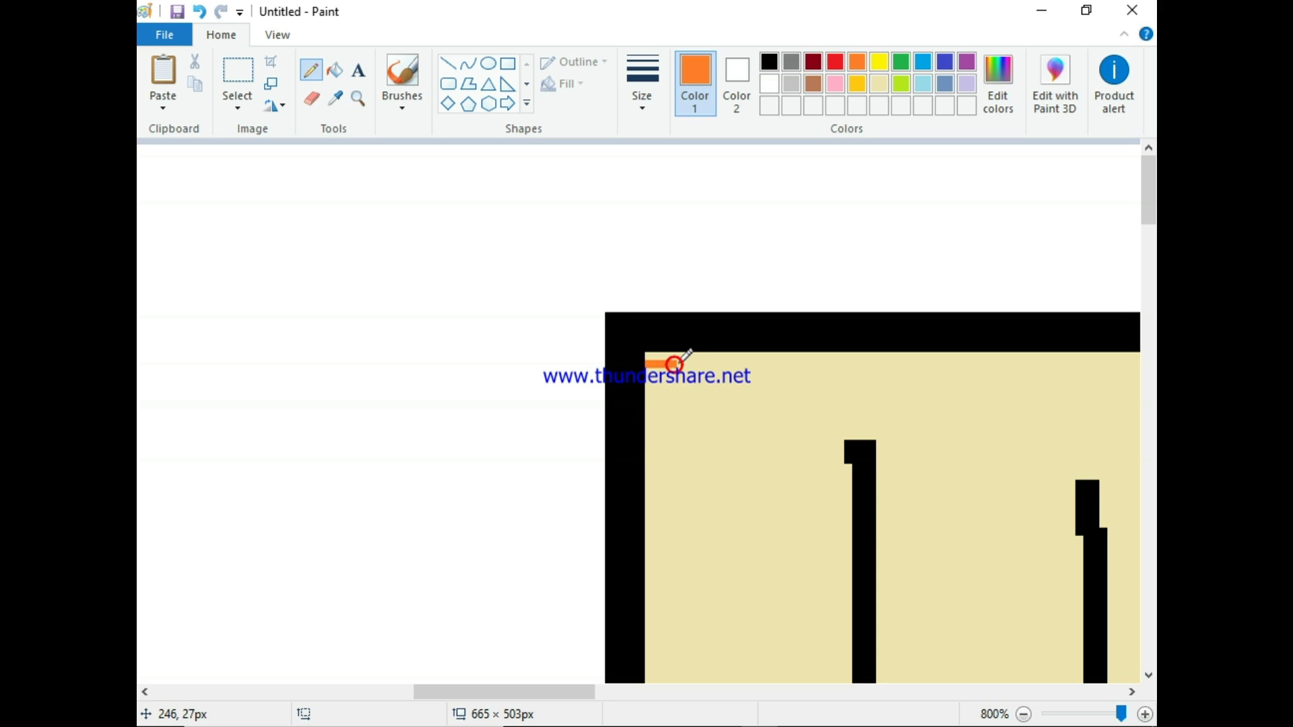
click(691, 364)
click(200, 12)
click(200, 11)
click(200, 12)
click(200, 11)
click(200, 12)
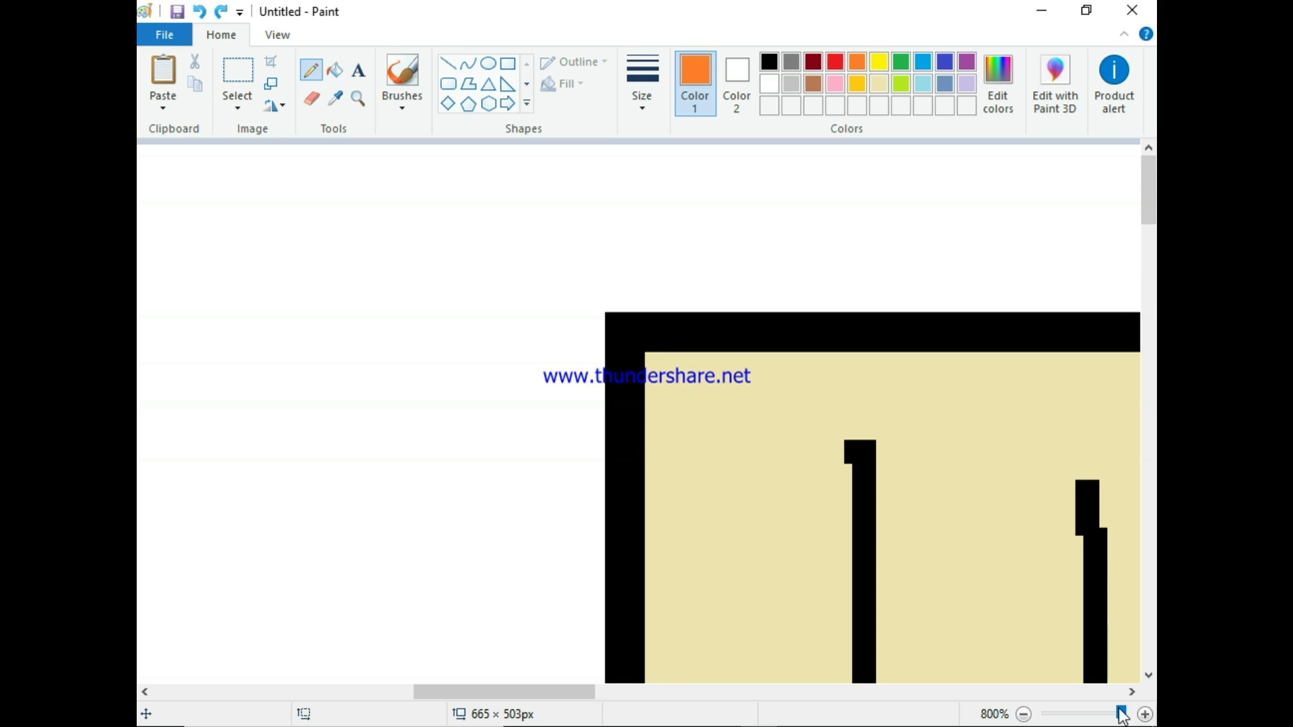
Step: Draw an orange rectangle outline about 85 × 72 px around the face, just inside the head's black border
drag(1124, 715, 1064, 715)
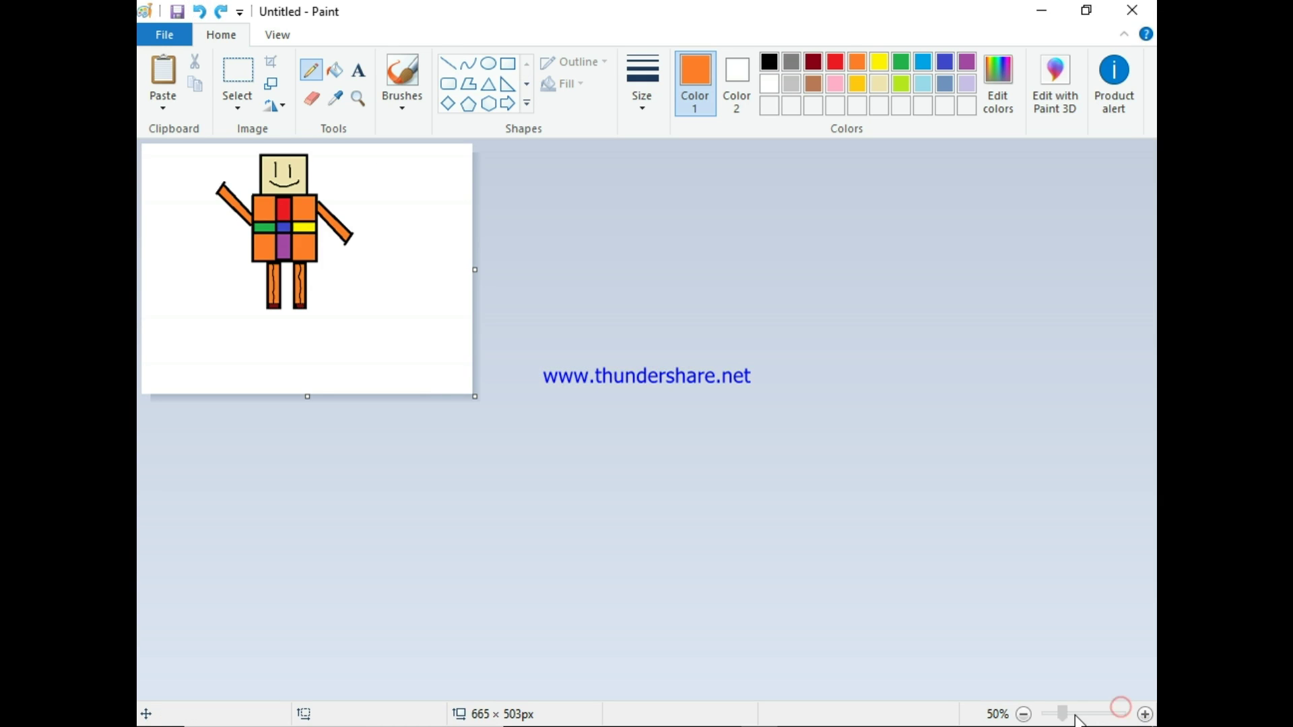
click(1087, 715)
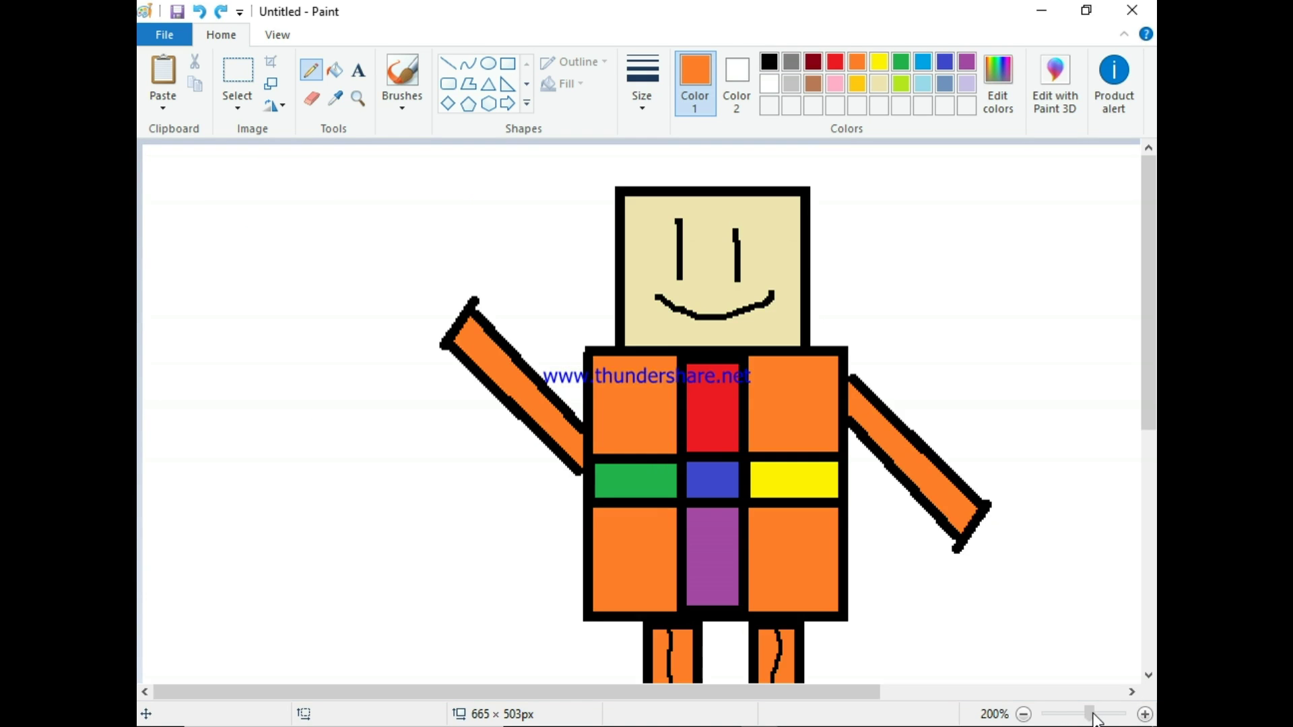
click(1077, 715)
click(1089, 715)
click(512, 73)
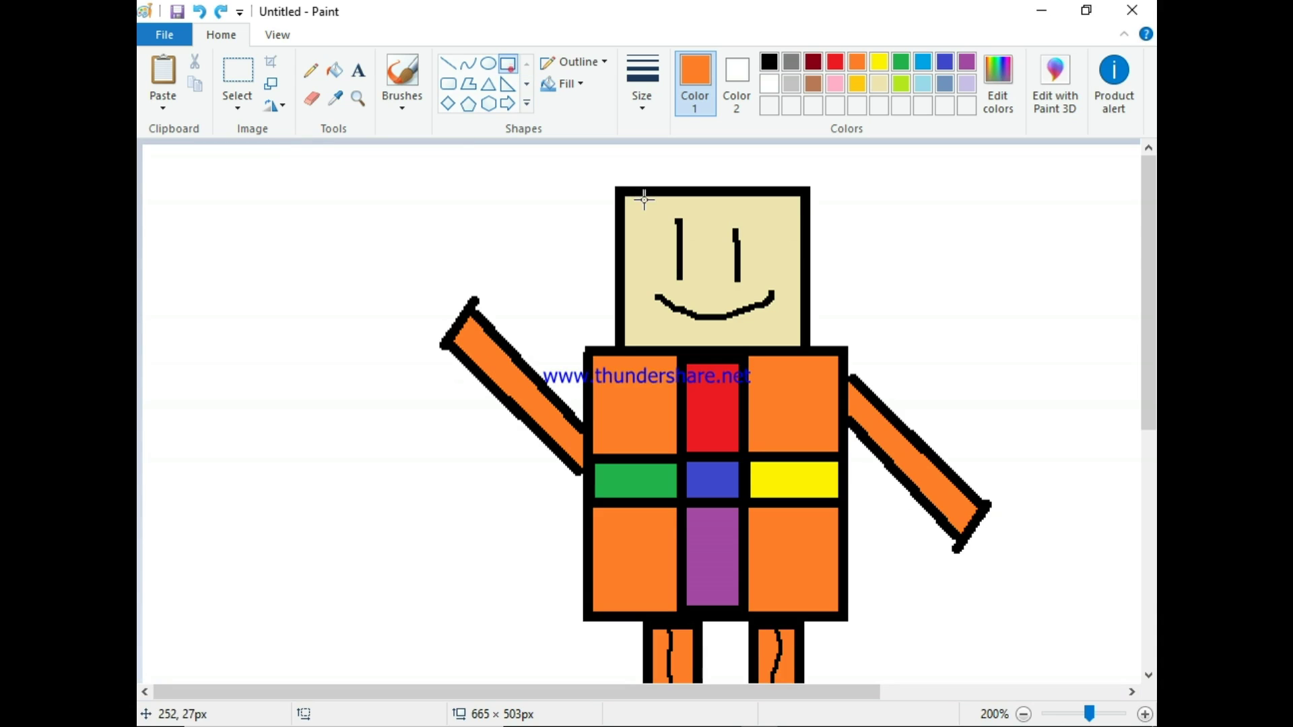
drag(627, 198, 795, 341)
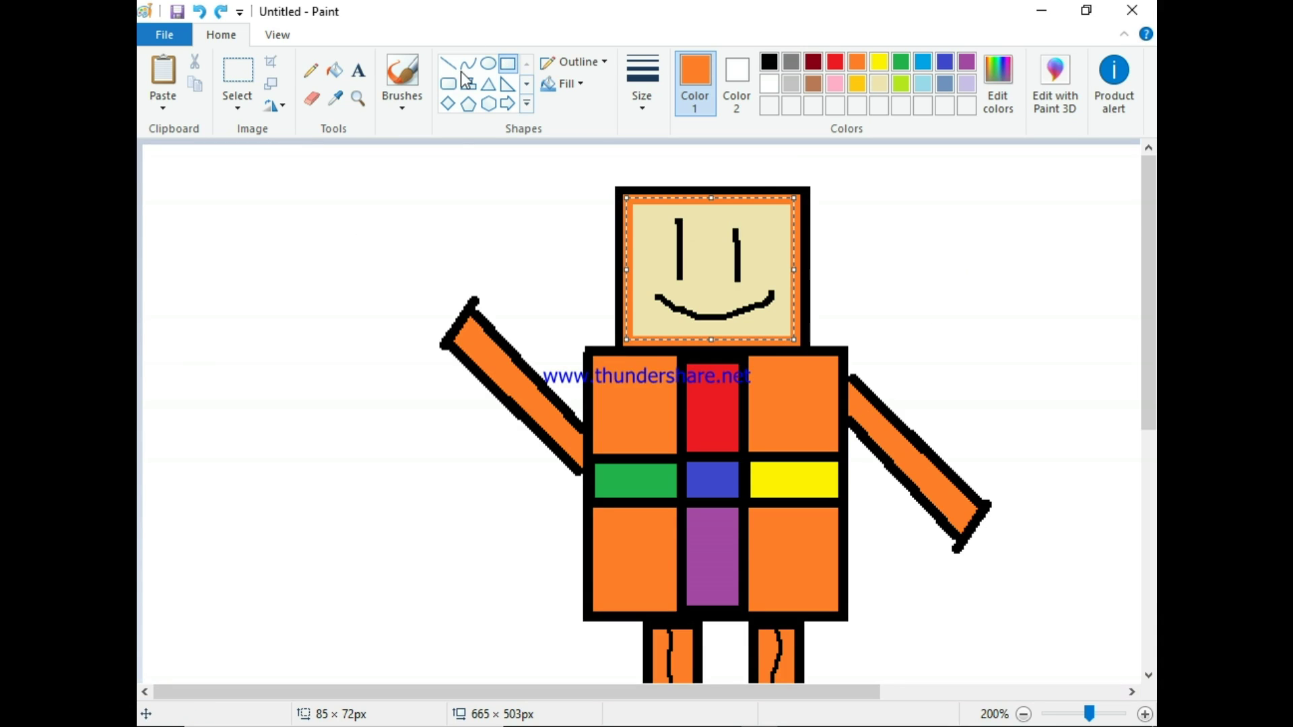
click(231, 75)
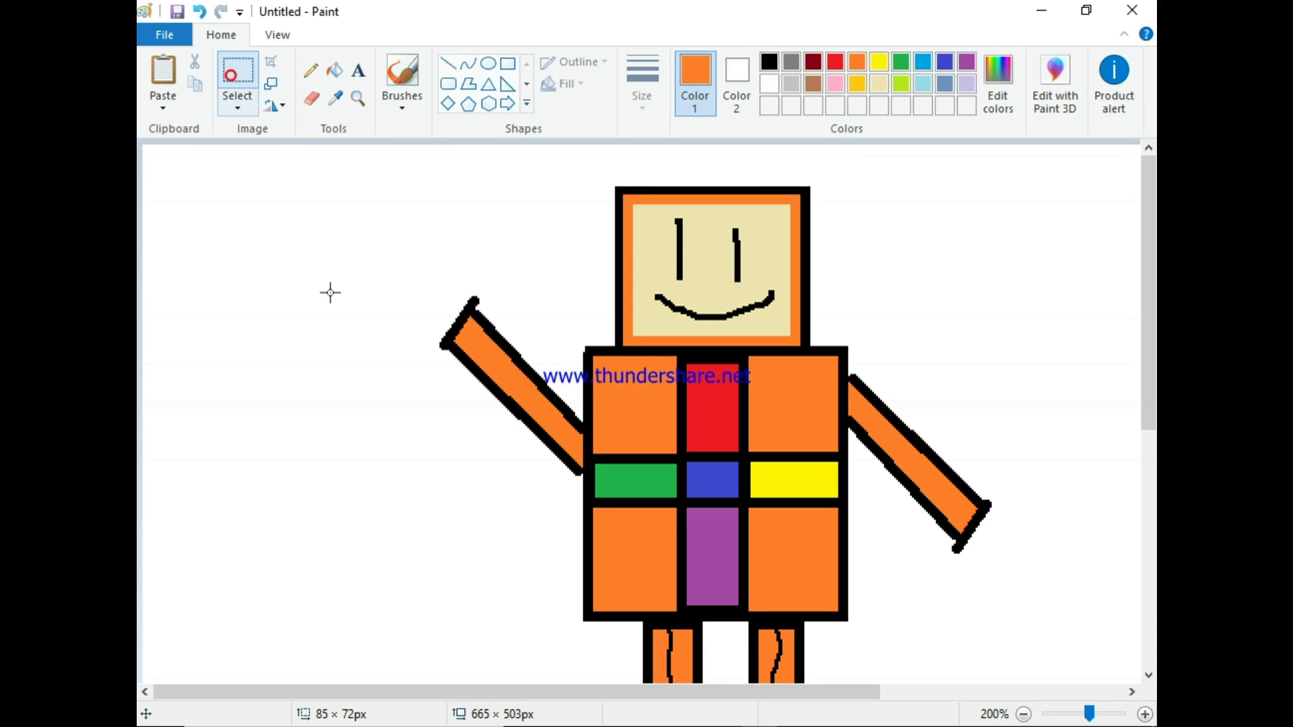
Step: Draw three small smiley faces with a thin black Pencil left of the head, two above the raised arm and a sideways one below them
click(314, 74)
click(527, 103)
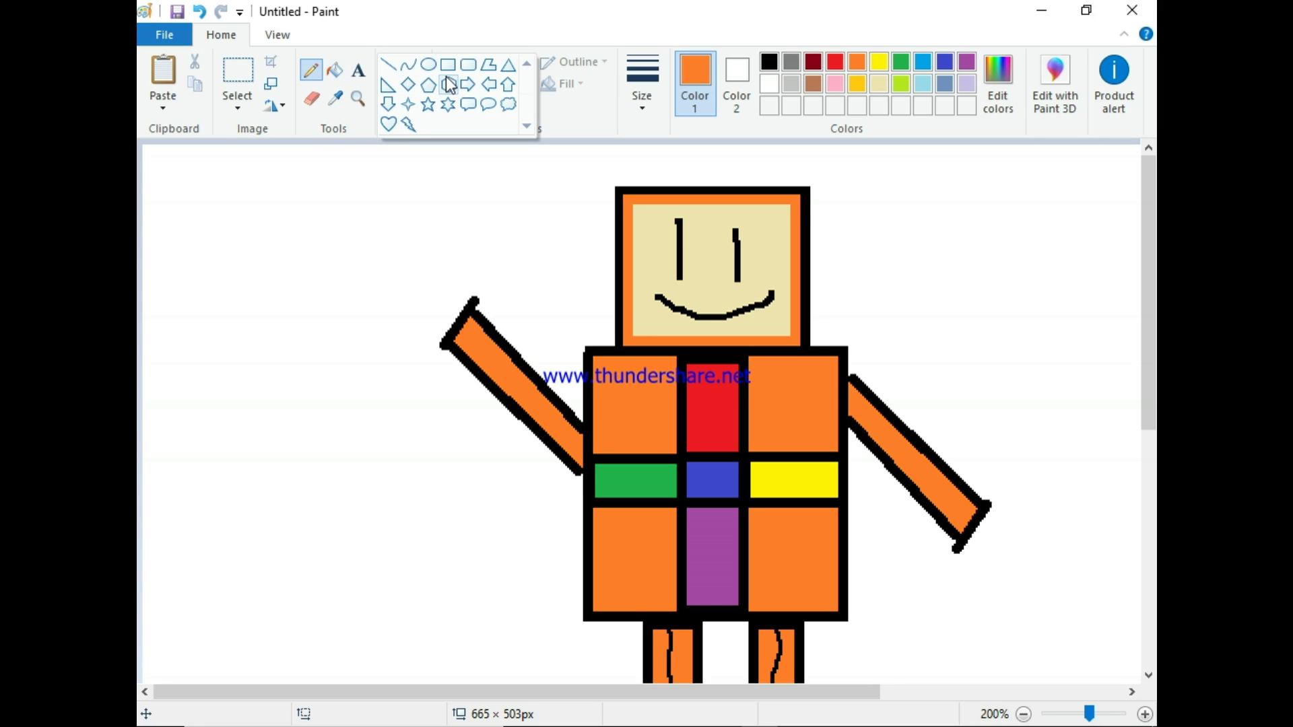
click(310, 77)
click(769, 62)
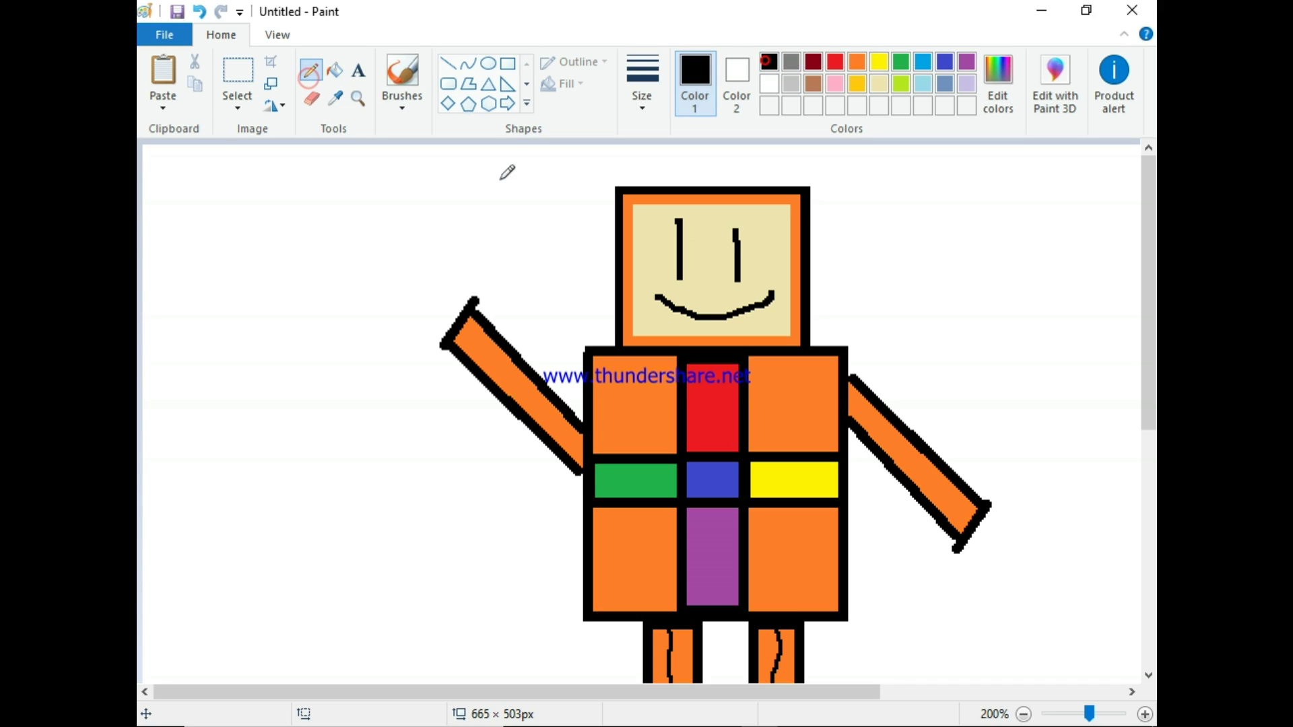
mouse_move(515, 214)
mouse_down()
mouse_move(523, 246)
mouse_move(584, 255)
mouse_up()
drag(313, 189, 305, 237)
mouse_move(337, 193)
mouse_down()
mouse_move(332, 237)
mouse_move(363, 247)
mouse_up()
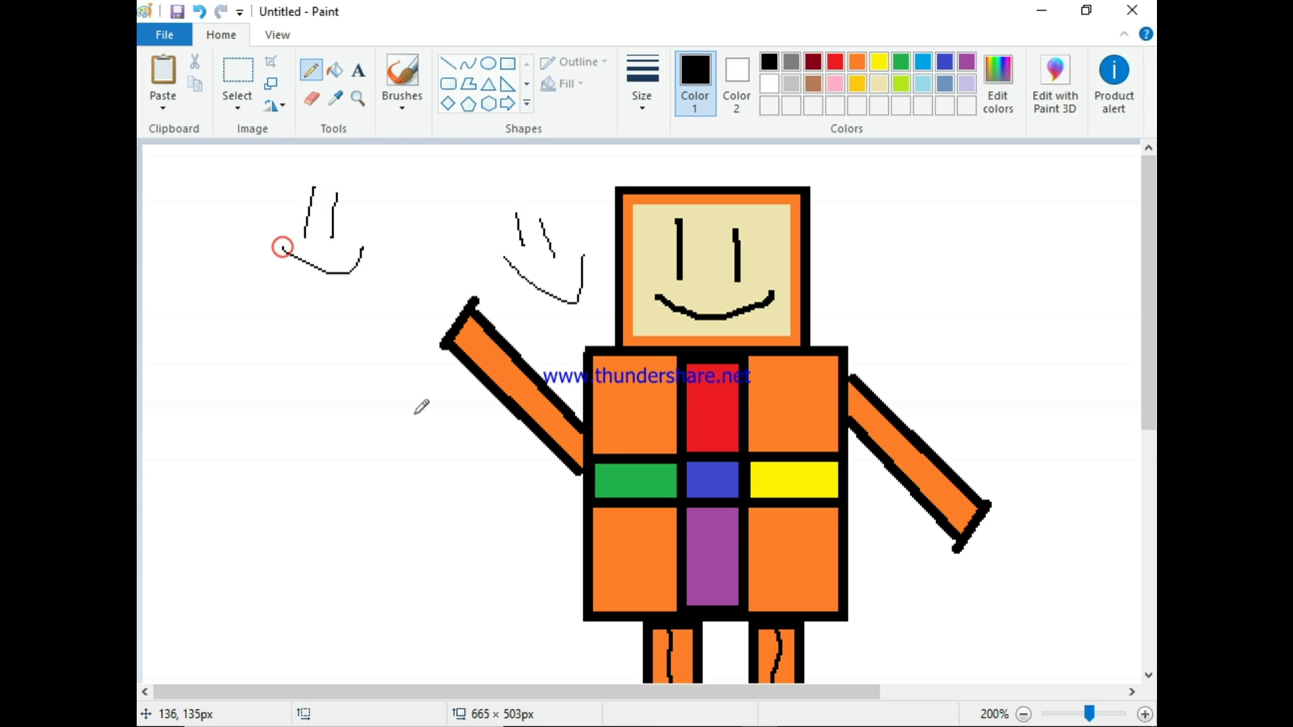
mouse_move(364, 356)
mouse_down()
mouse_move(319, 390)
mouse_move(342, 407)
mouse_move(277, 391)
mouse_move(349, 443)
mouse_up()
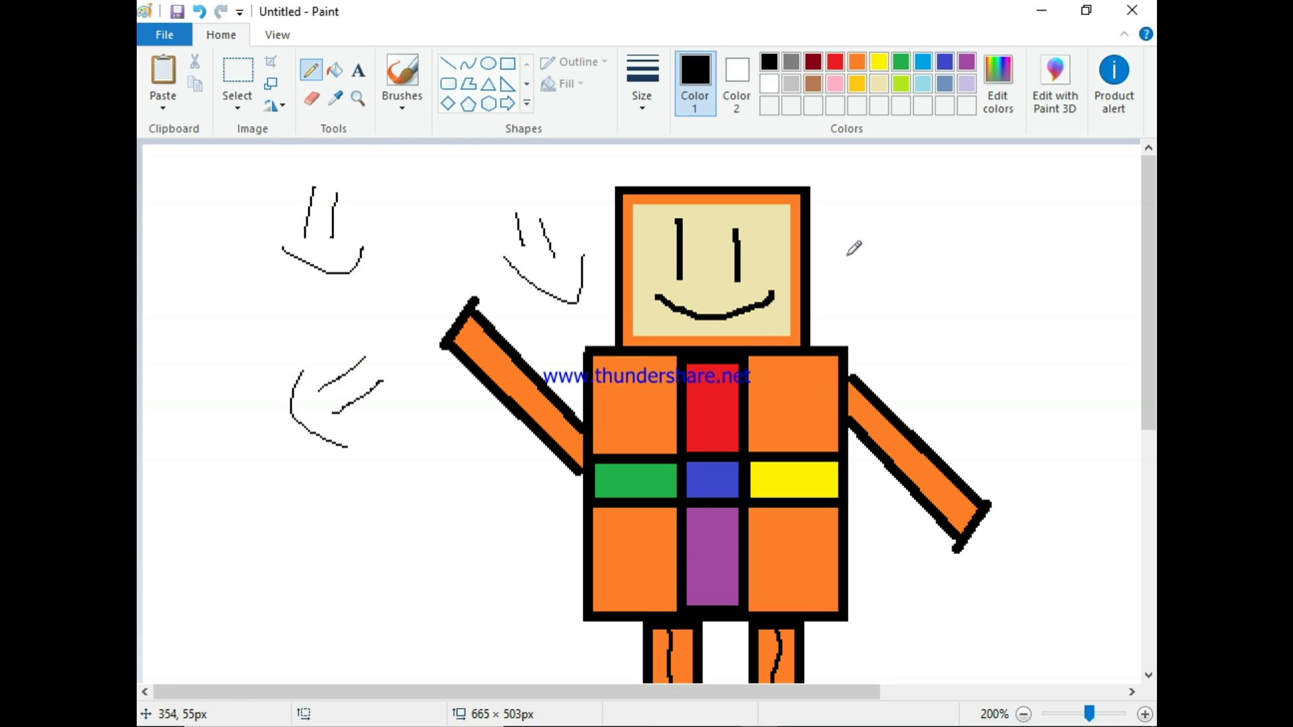
Step: Draw two thin black smiley faces right of the head, a tilted one beside the lowered arm, and a tiny one in each armpit
mouse_move(848, 254)
mouse_down()
mouse_move(845, 286)
mouse_move(883, 269)
mouse_move(909, 303)
mouse_up()
mouse_move(1014, 262)
mouse_down()
mouse_move(1013, 288)
mouse_move(1058, 296)
mouse_move(1079, 317)
mouse_up()
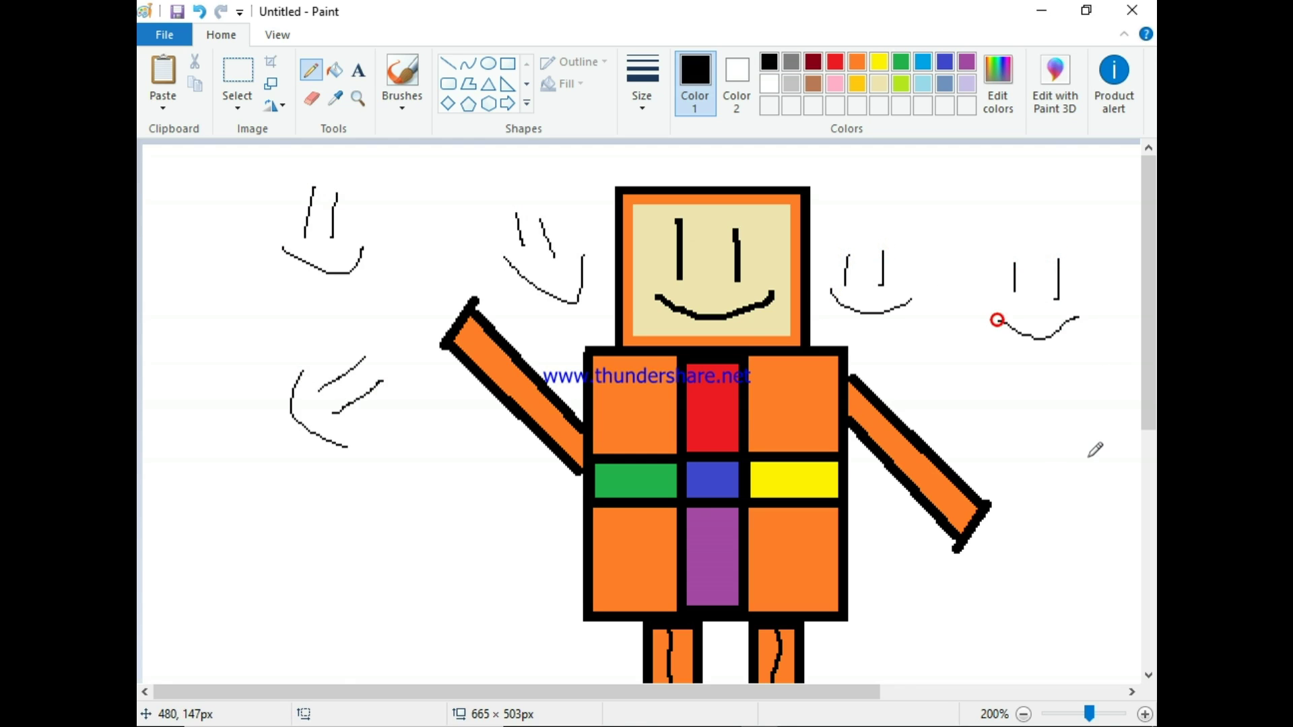
drag(1021, 450, 1082, 486)
drag(1051, 439, 1102, 475)
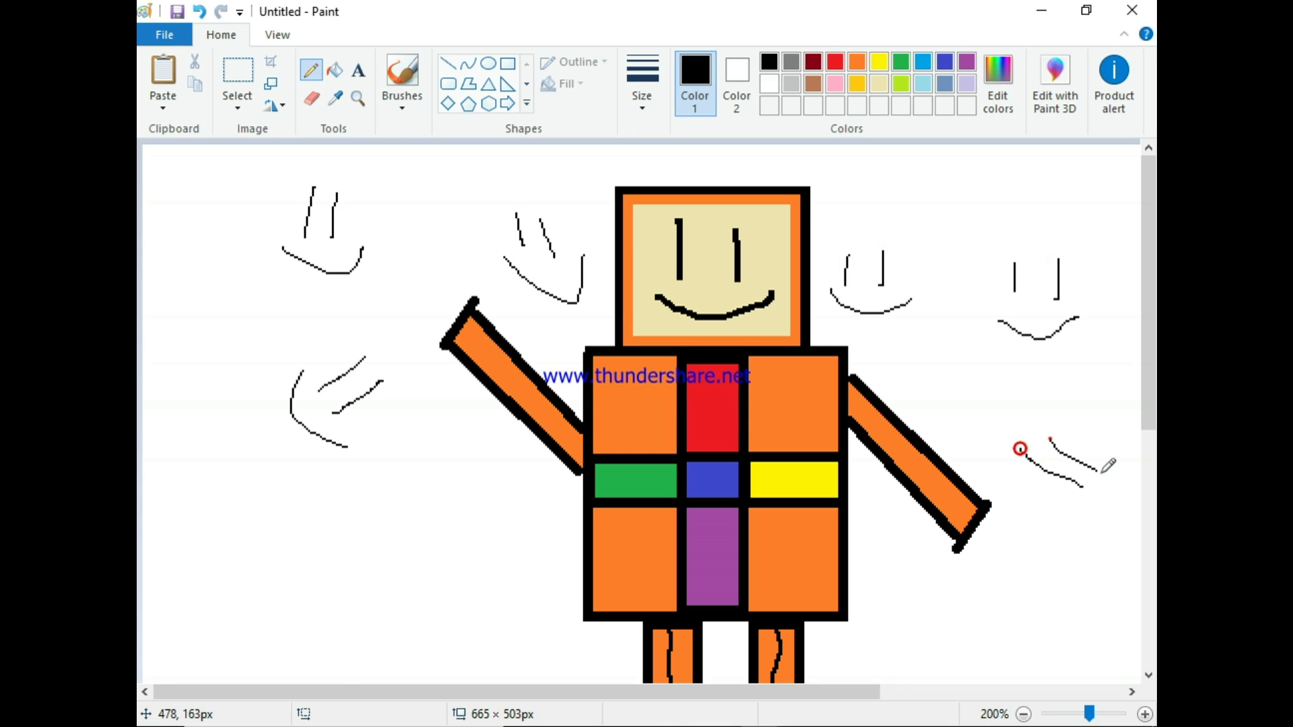
drag(1075, 524, 1128, 455)
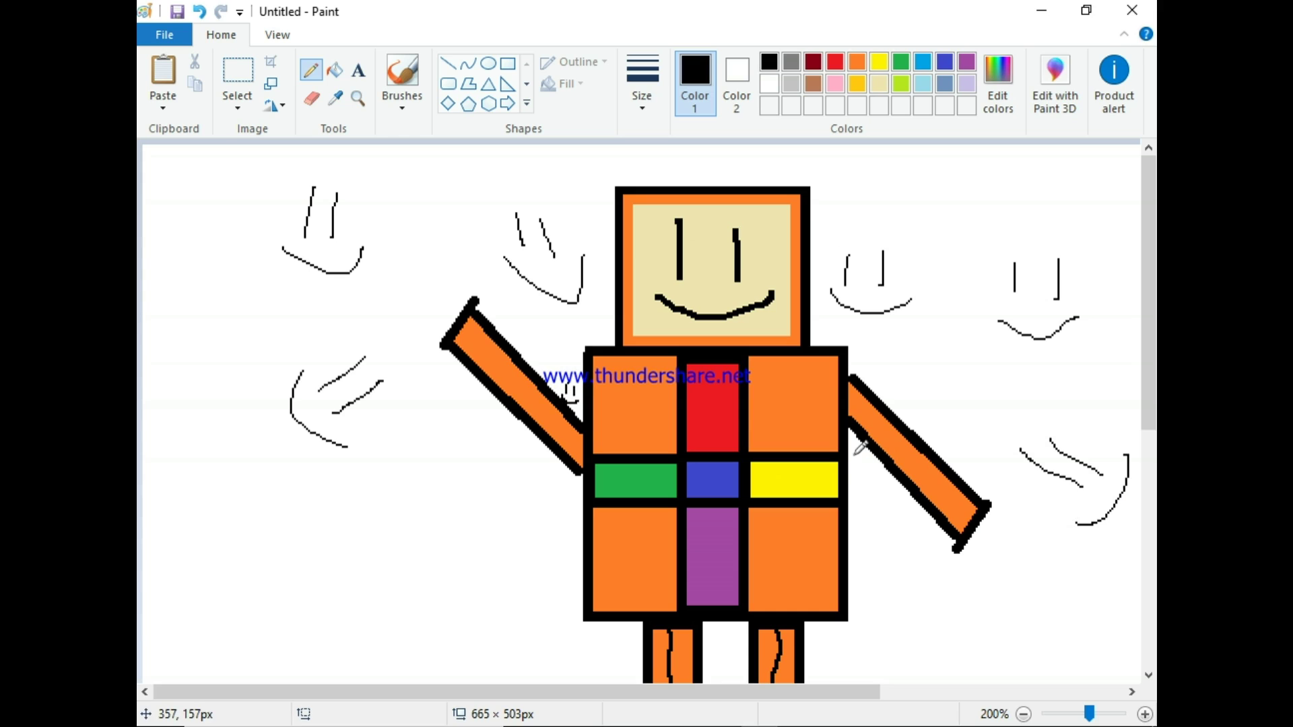
drag(853, 456, 850, 472)
Step: Draw a wavy black line with a thicker Pencil along the middle of the raised arm, from its hand end to the torso
drag(1147, 349, 1150, 411)
drag(1145, 383, 1145, 358)
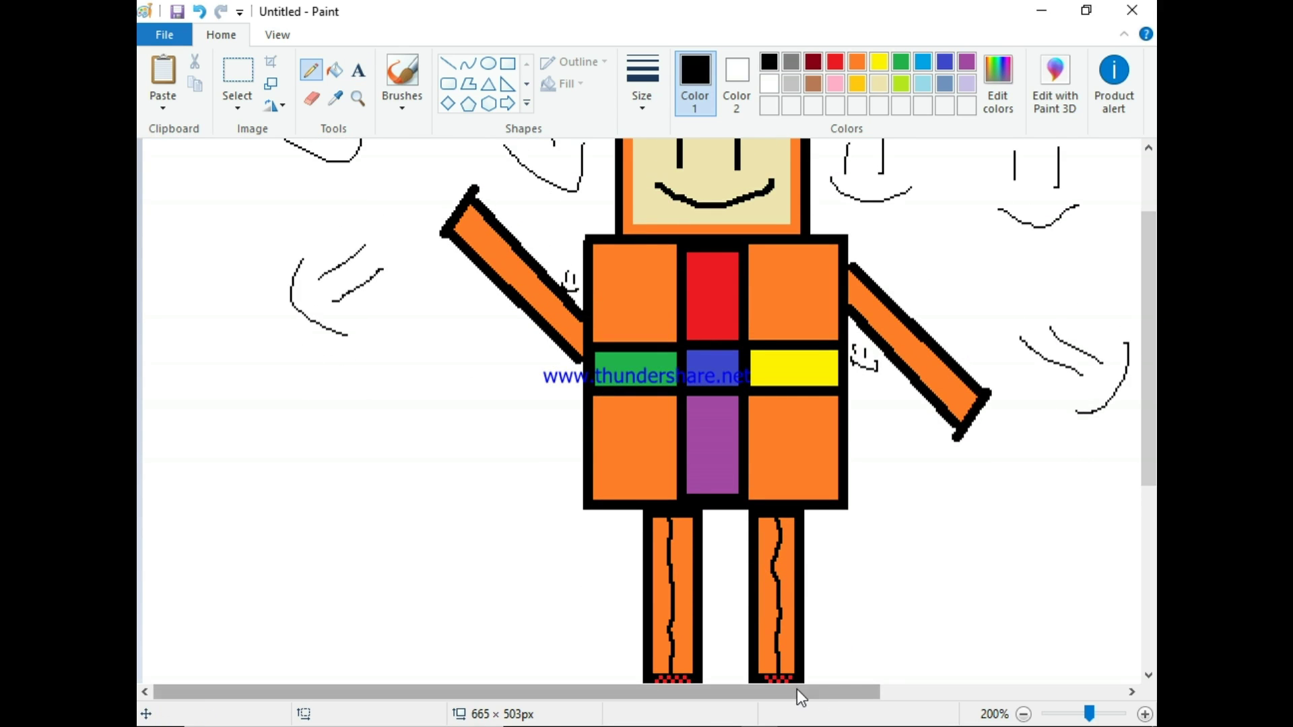
drag(801, 687, 782, 691)
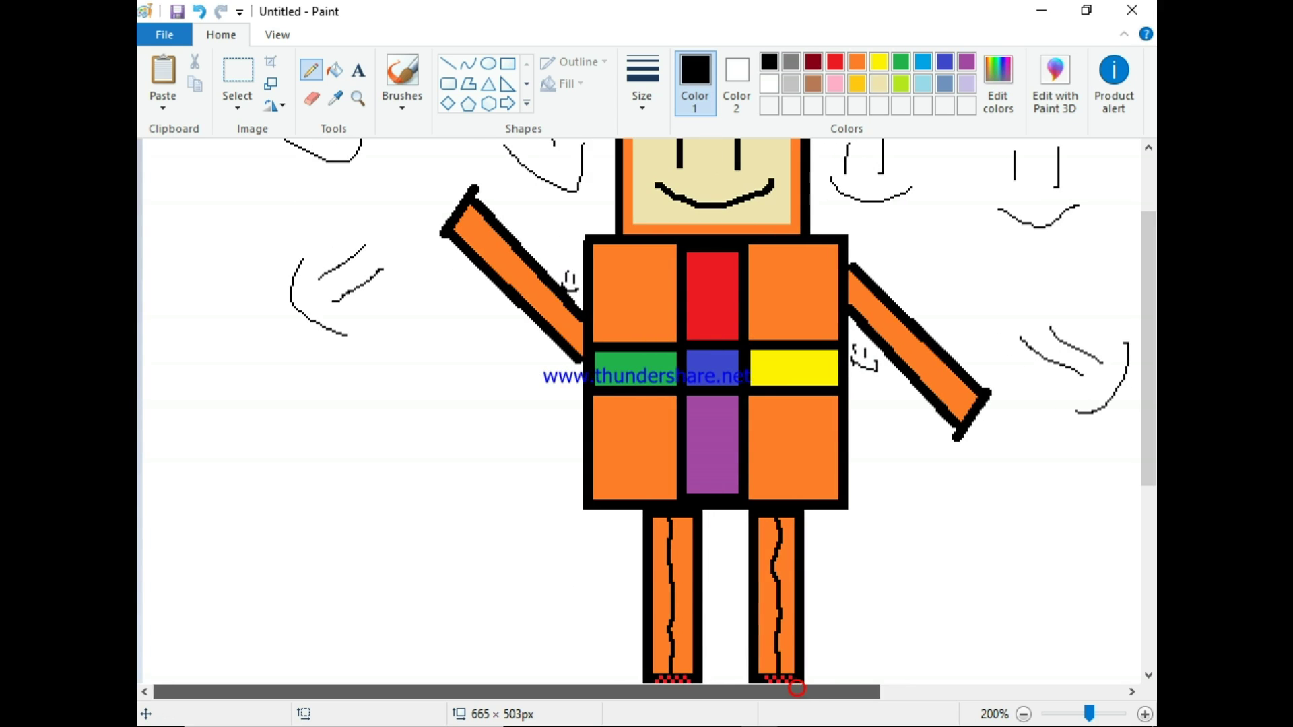
click(1088, 712)
drag(1108, 719, 1115, 714)
drag(354, 699, 532, 693)
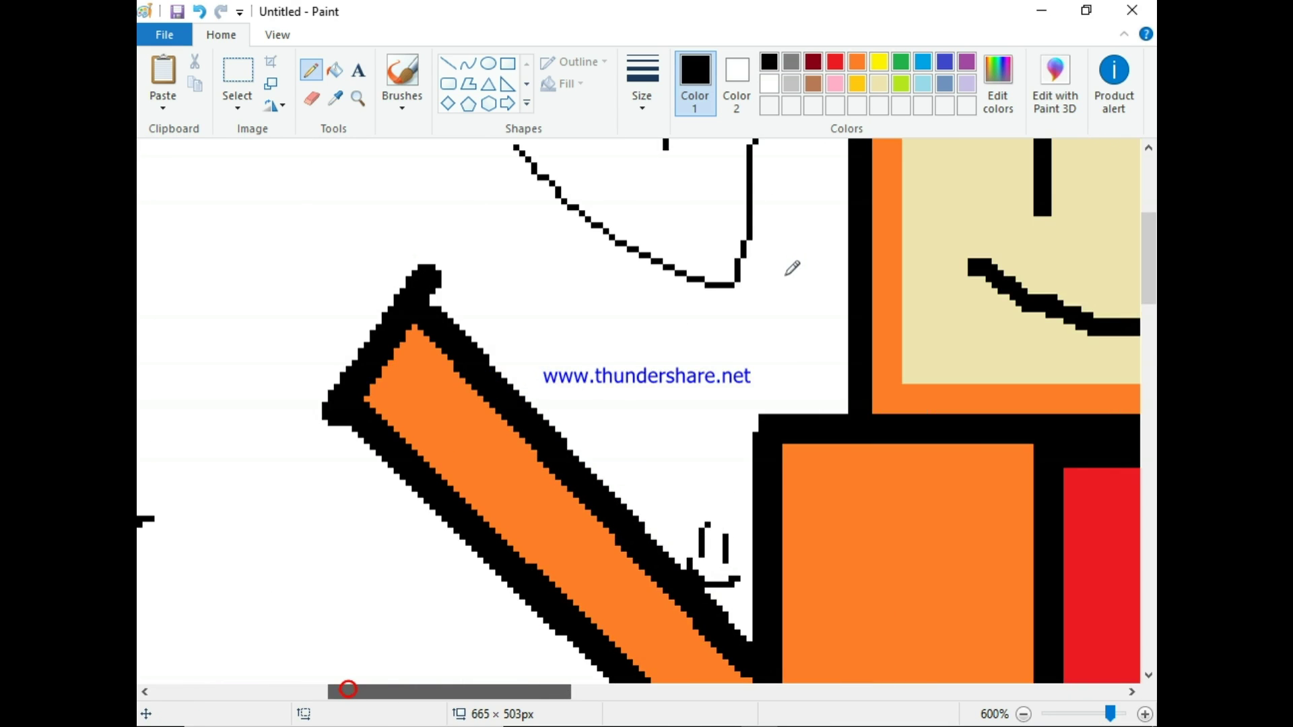
click(644, 73)
click(631, 219)
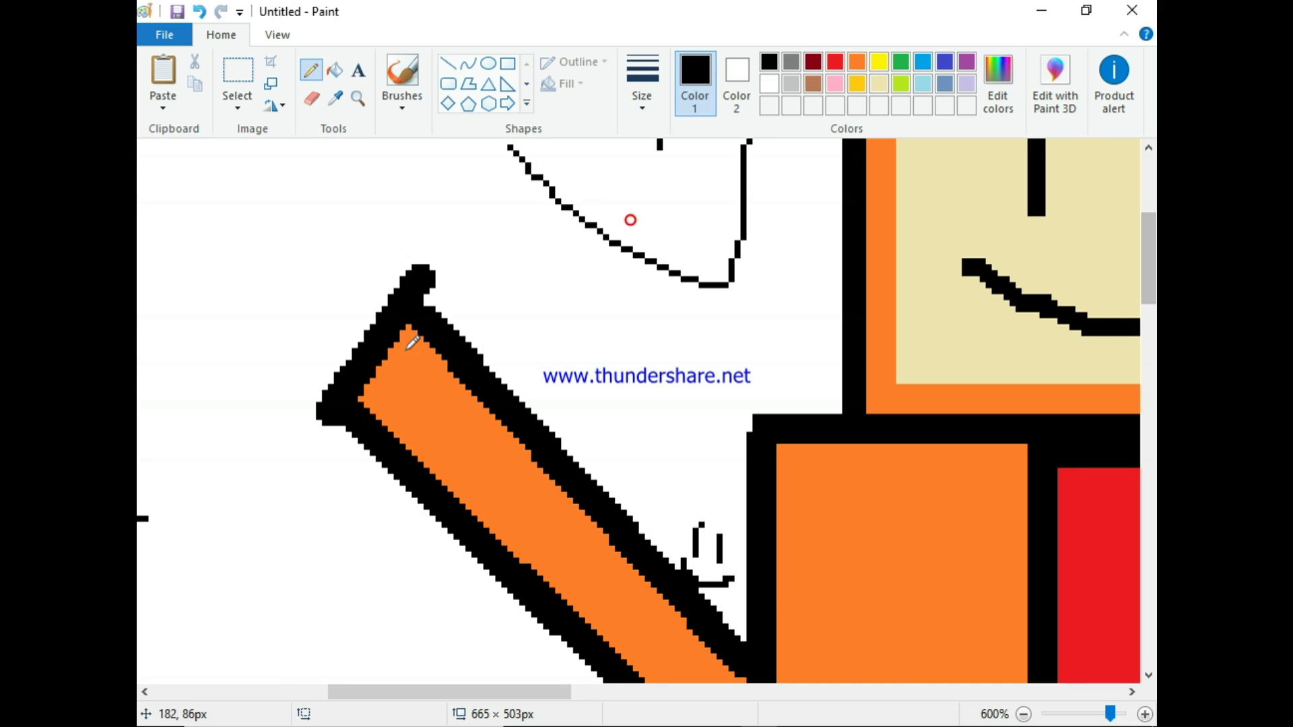
mouse_move(386, 368)
mouse_down()
mouse_move(563, 559)
mouse_move(704, 676)
mouse_up()
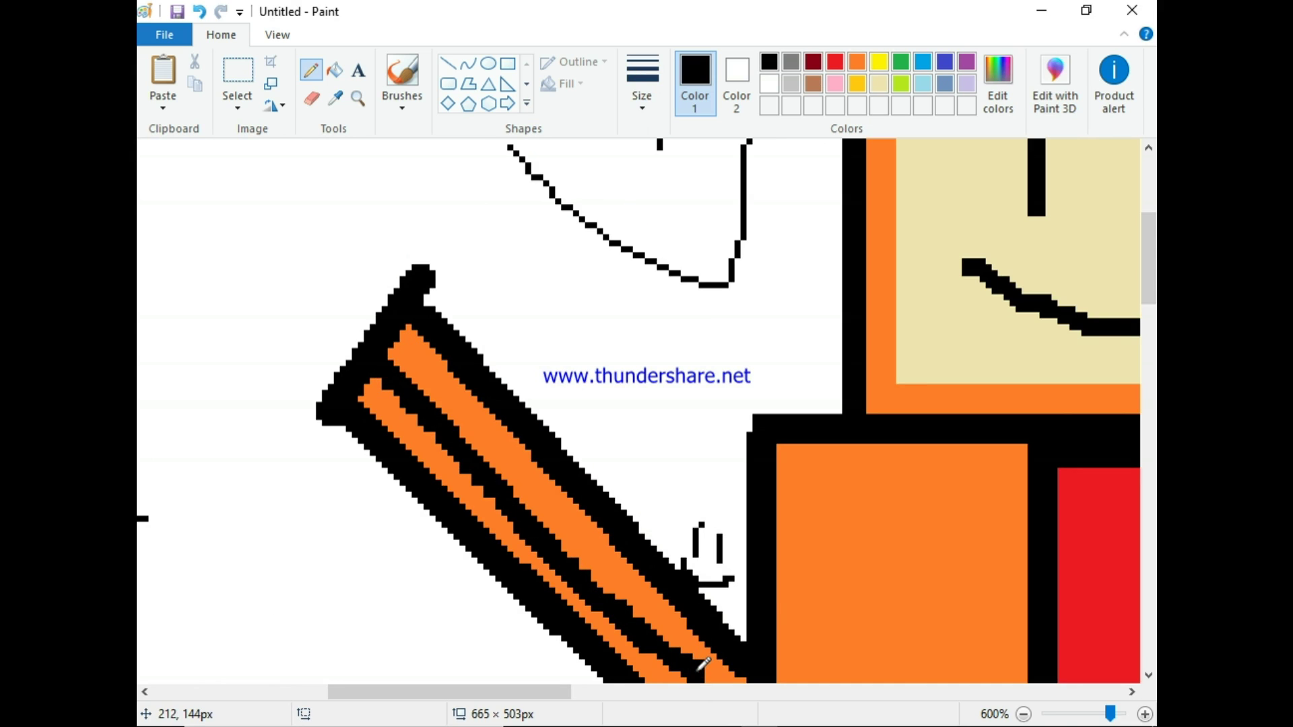
drag(1150, 258, 1153, 272)
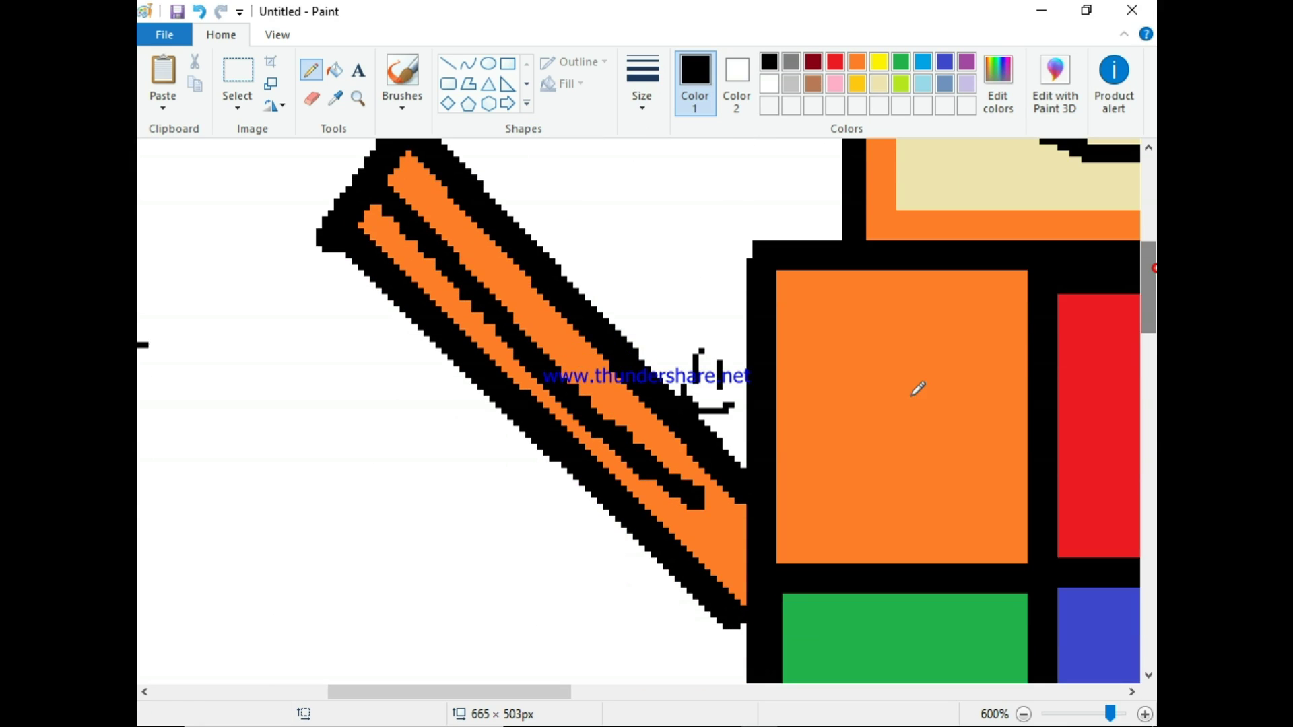
mouse_move(701, 513)
mouse_down()
mouse_move(728, 535)
mouse_move(745, 575)
mouse_up()
Step: Draw a matching wavy black Pencil line along the middle of the lowered arm, from the torso to its hand end
drag(423, 689, 749, 680)
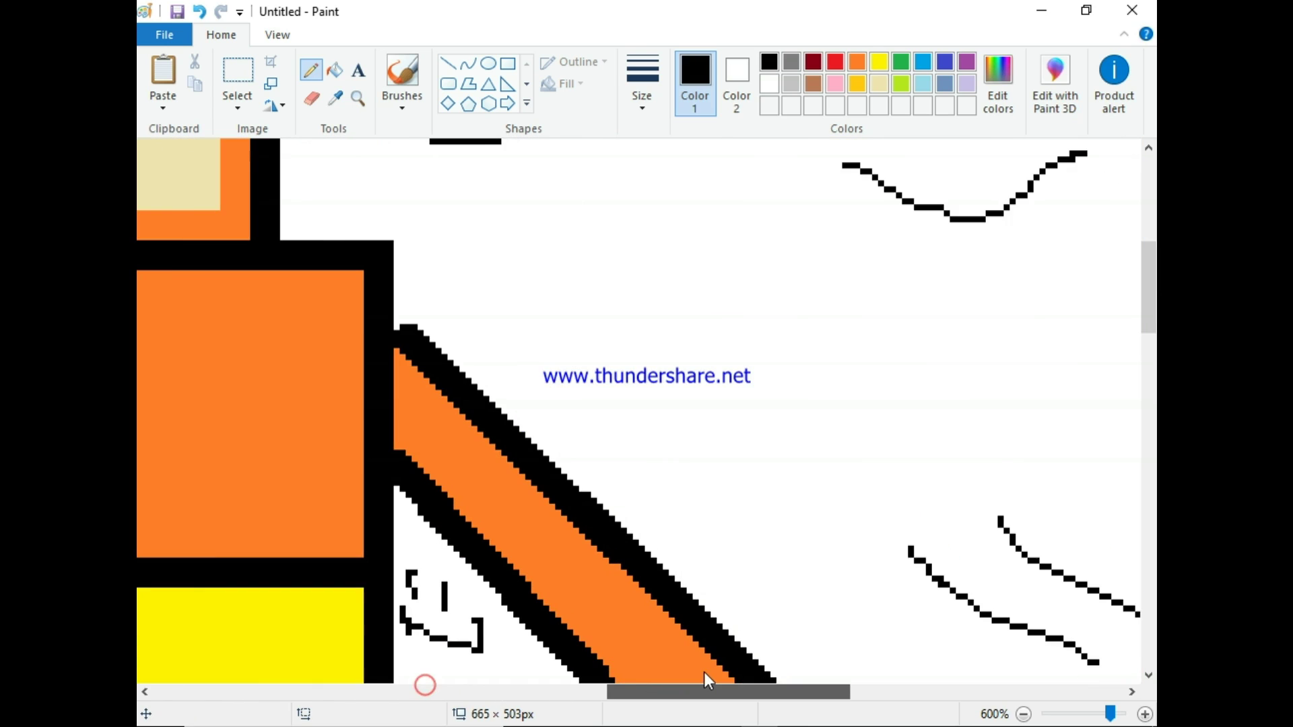
drag(1149, 290, 1149, 314)
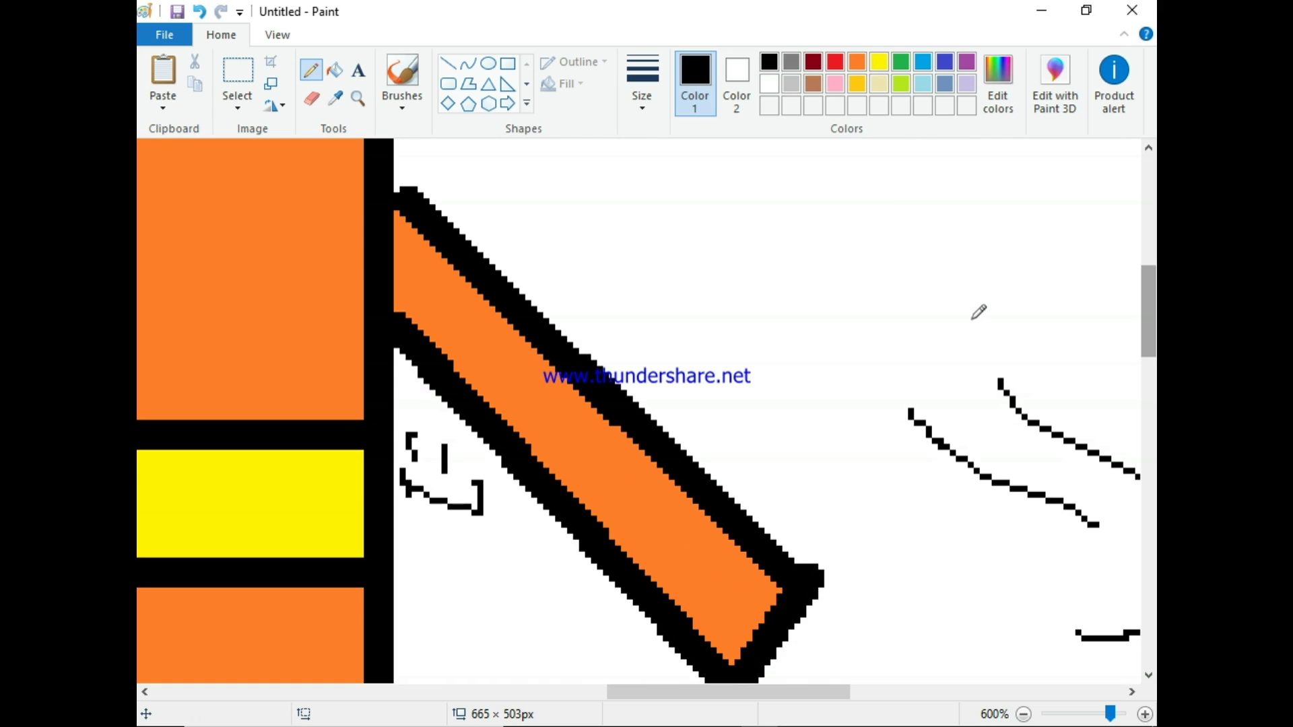
mouse_move(403, 244)
mouse_down()
mouse_move(593, 461)
mouse_move(661, 504)
mouse_move(740, 609)
mouse_move(780, 622)
mouse_up()
Step: Add the caption "(Minecraft me)" in black 20-point Calibri beside the figure, below the sideways smiley near the lowered arm
drag(692, 692, 425, 695)
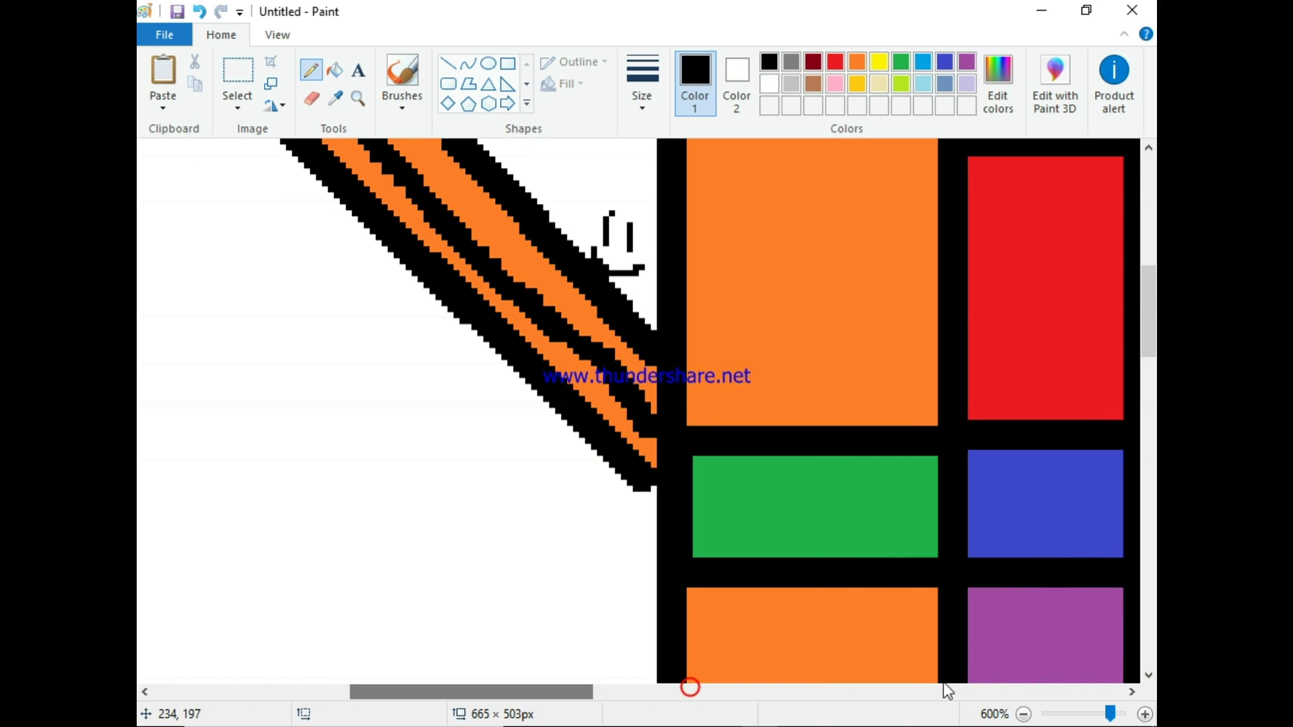
drag(1153, 336, 1154, 308)
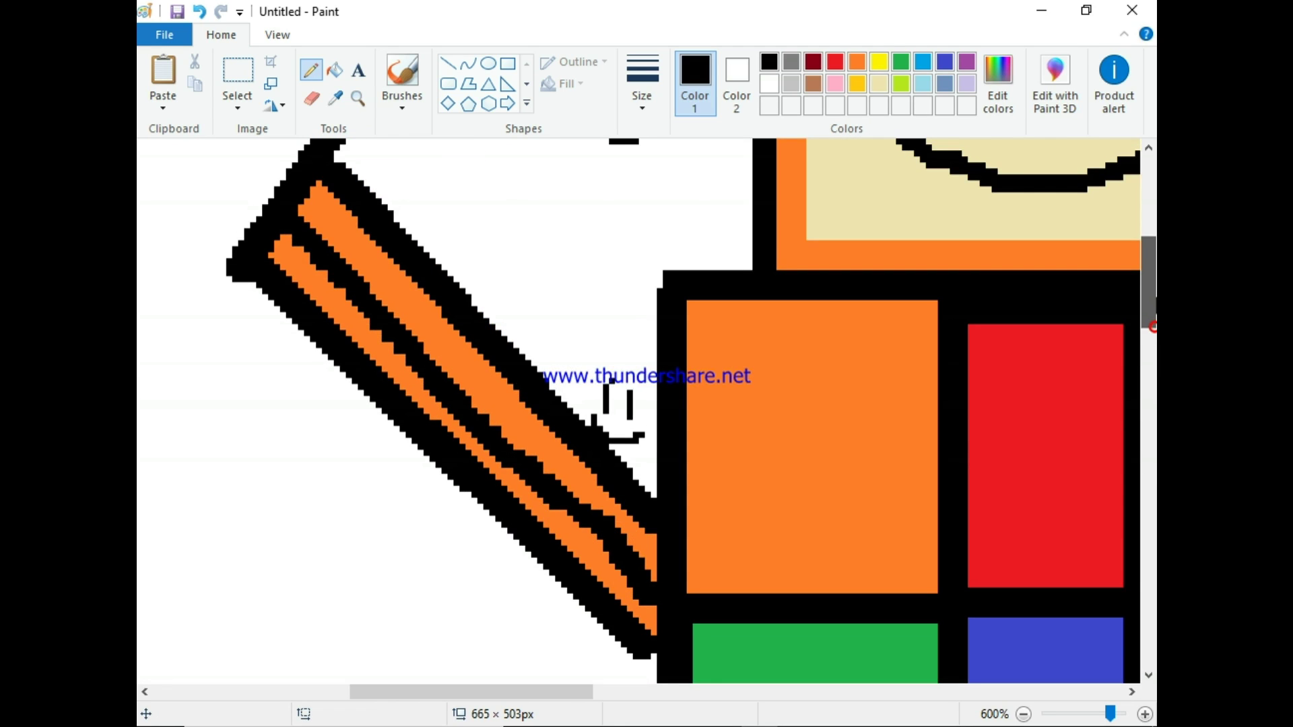
drag(551, 689, 689, 676)
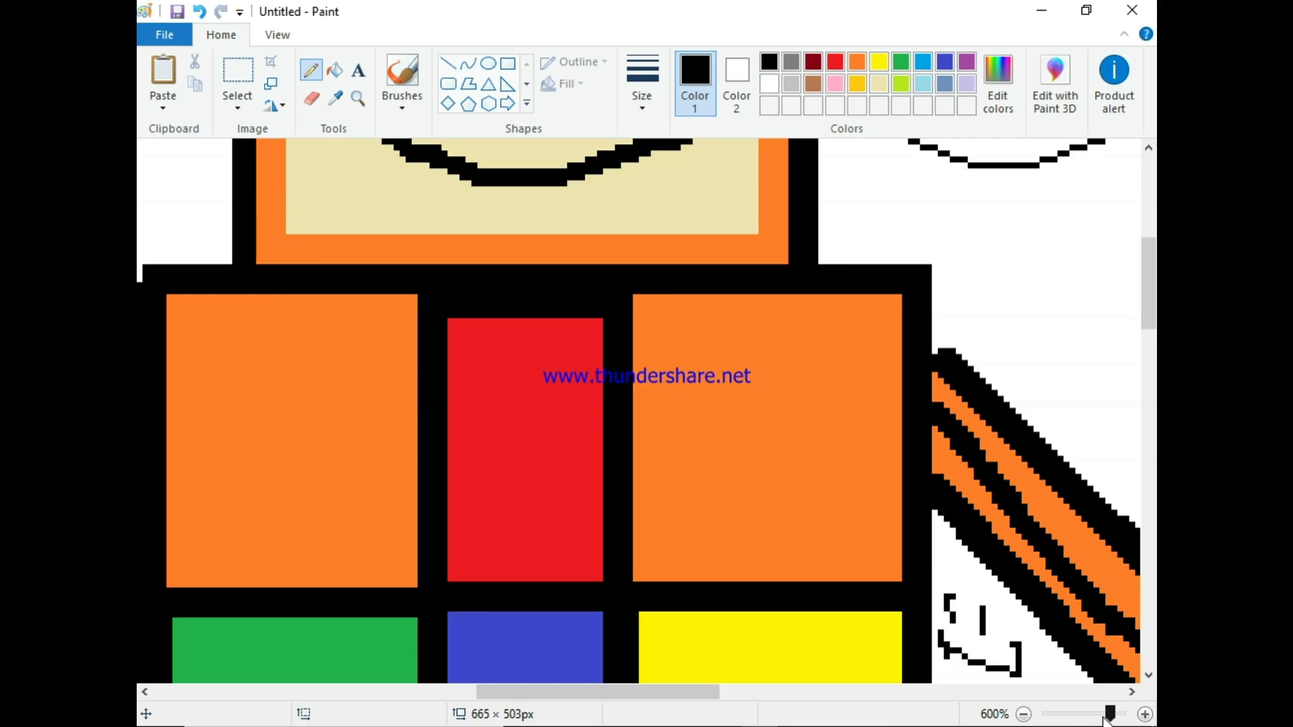
drag(1110, 714, 1066, 715)
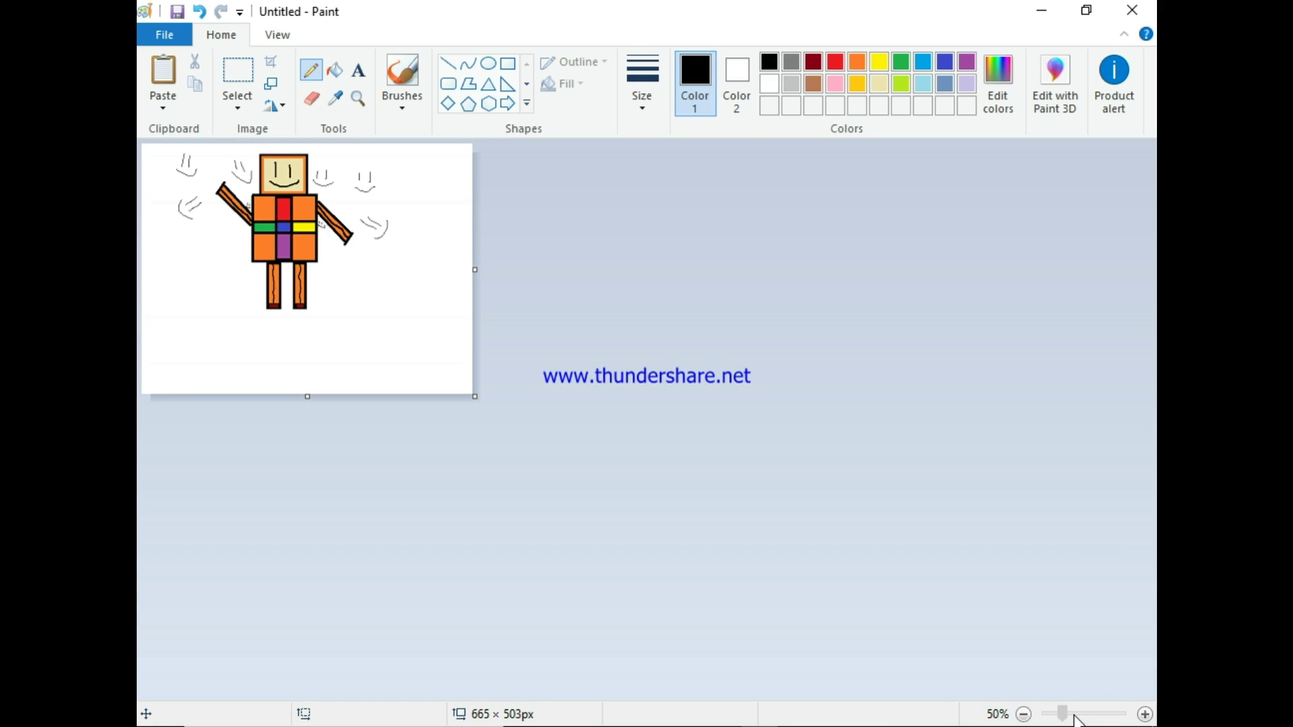
click(1147, 715)
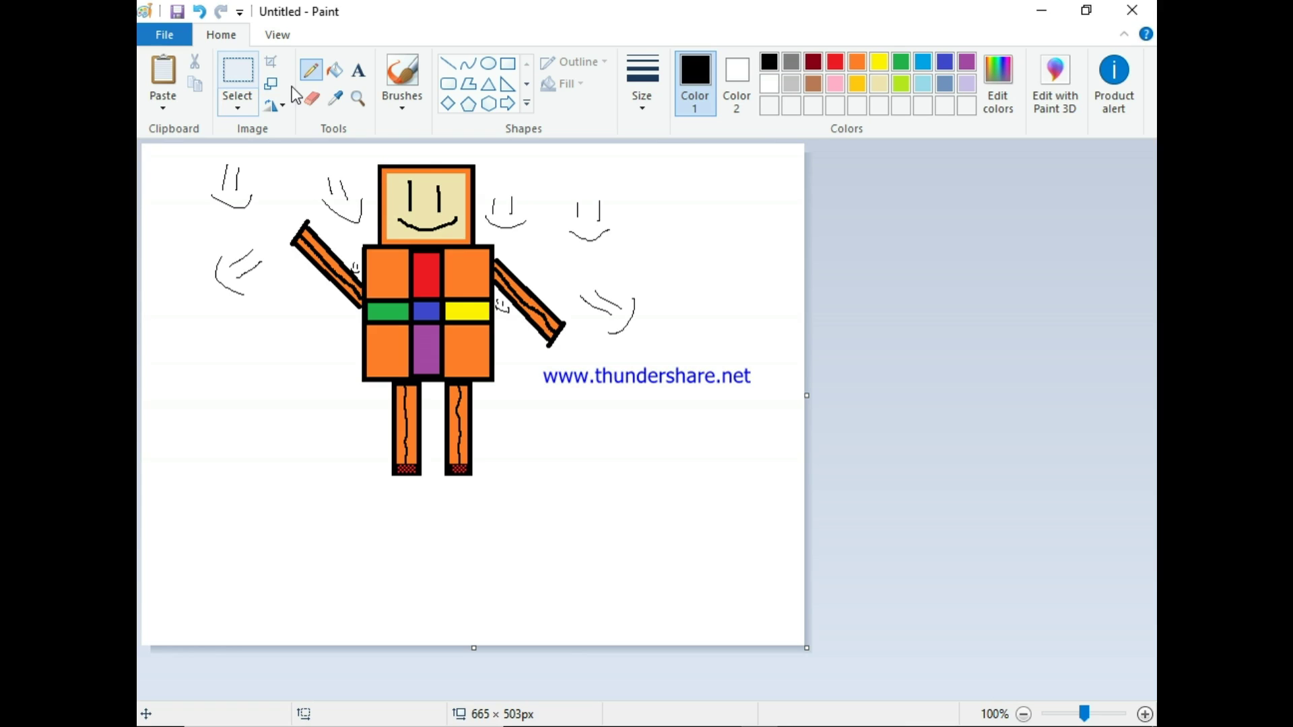
click(354, 75)
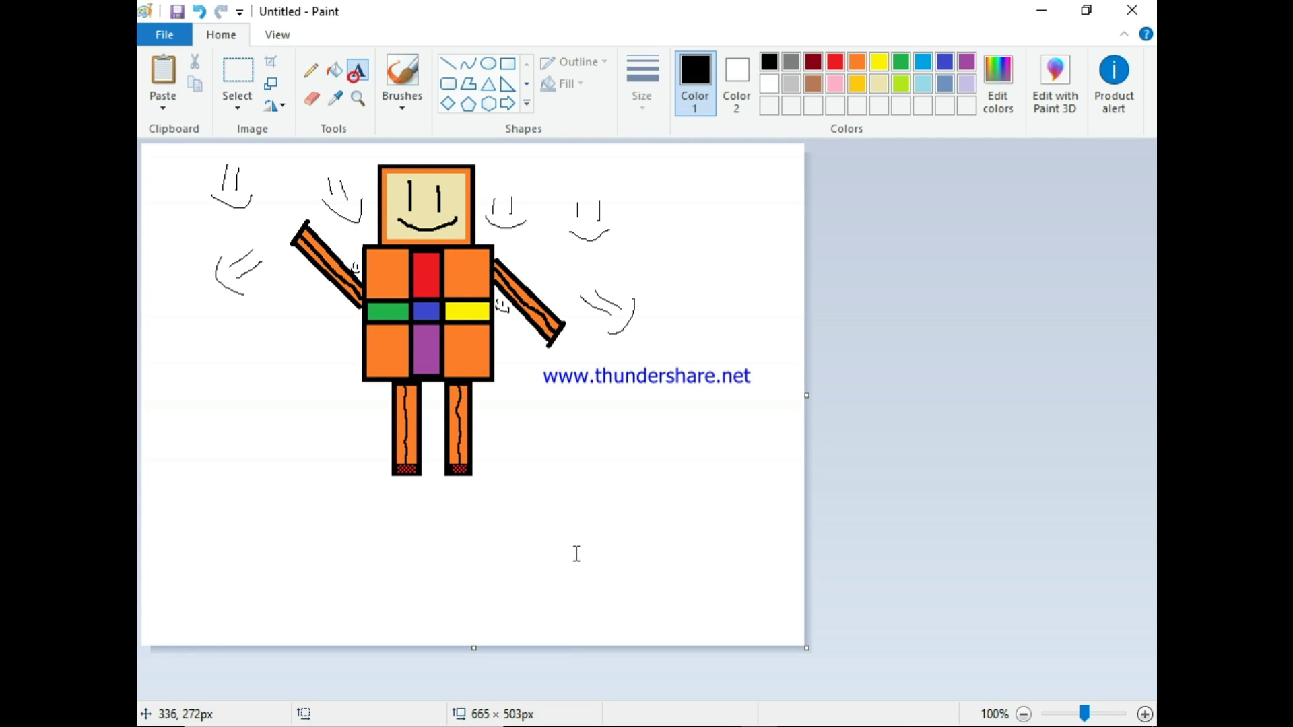
click(617, 383)
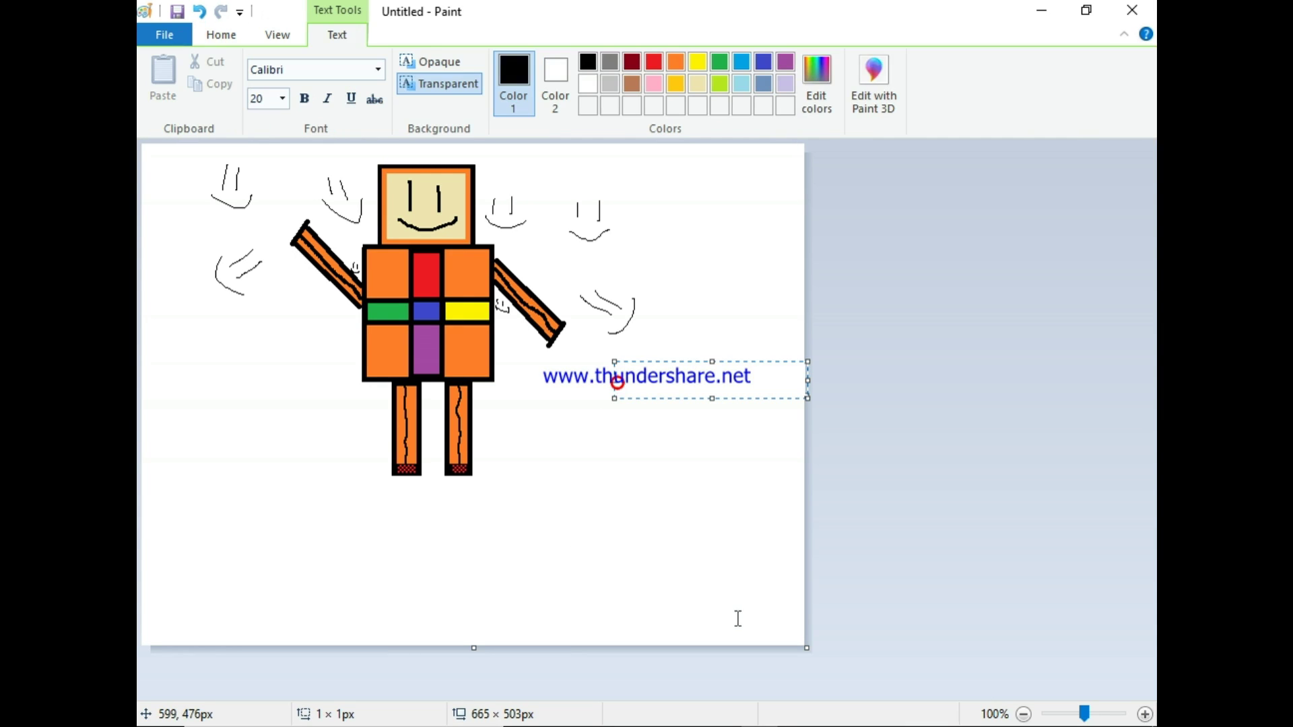
text(Minec)
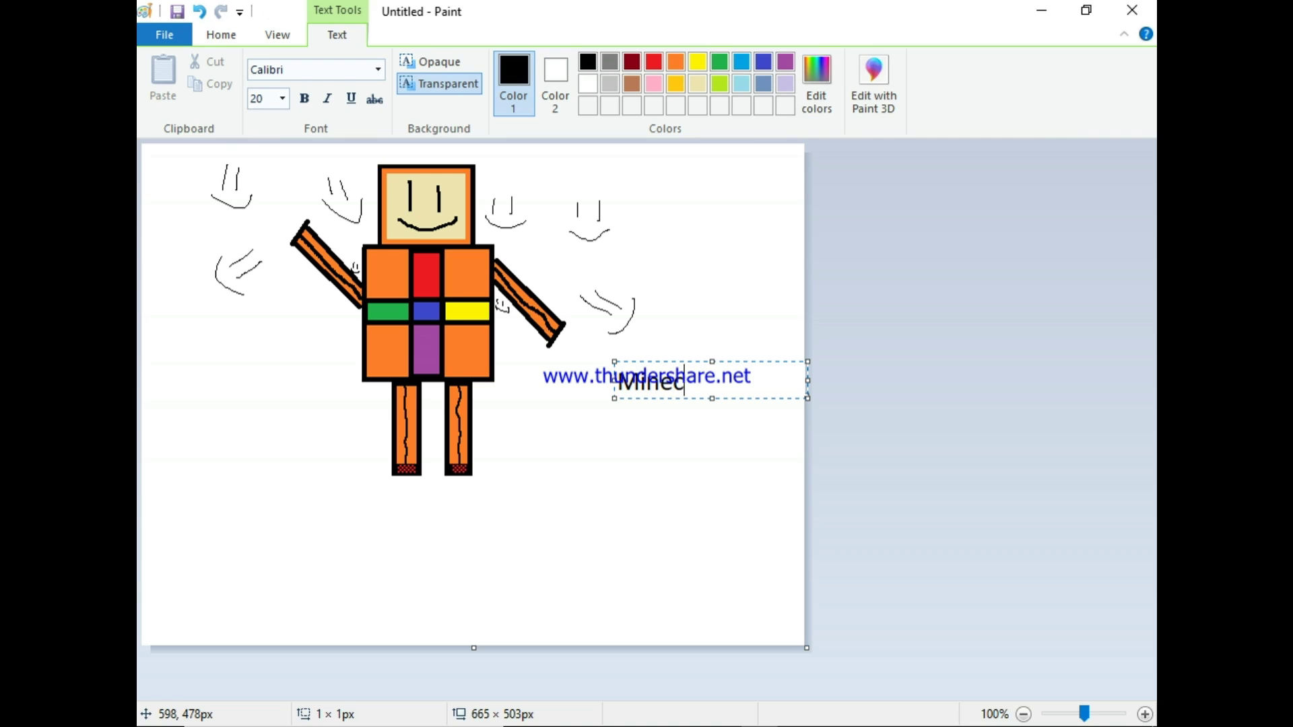
text(raft me))
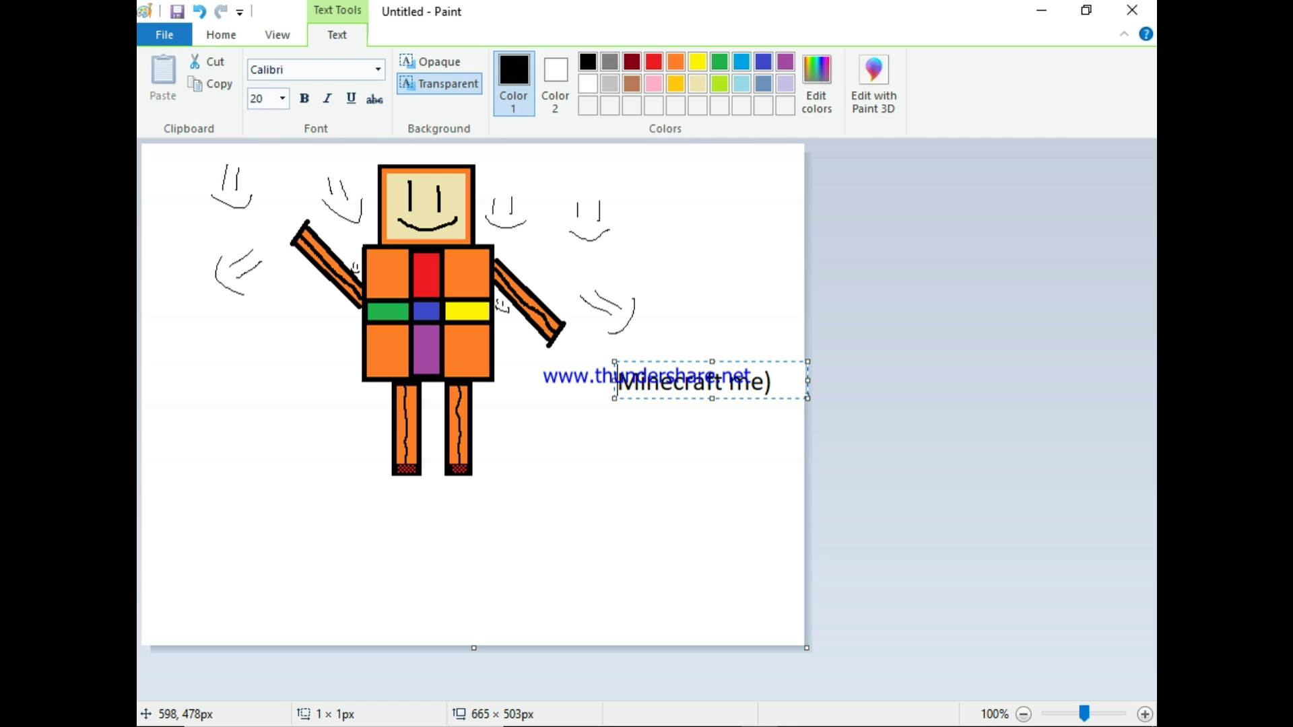
text(()
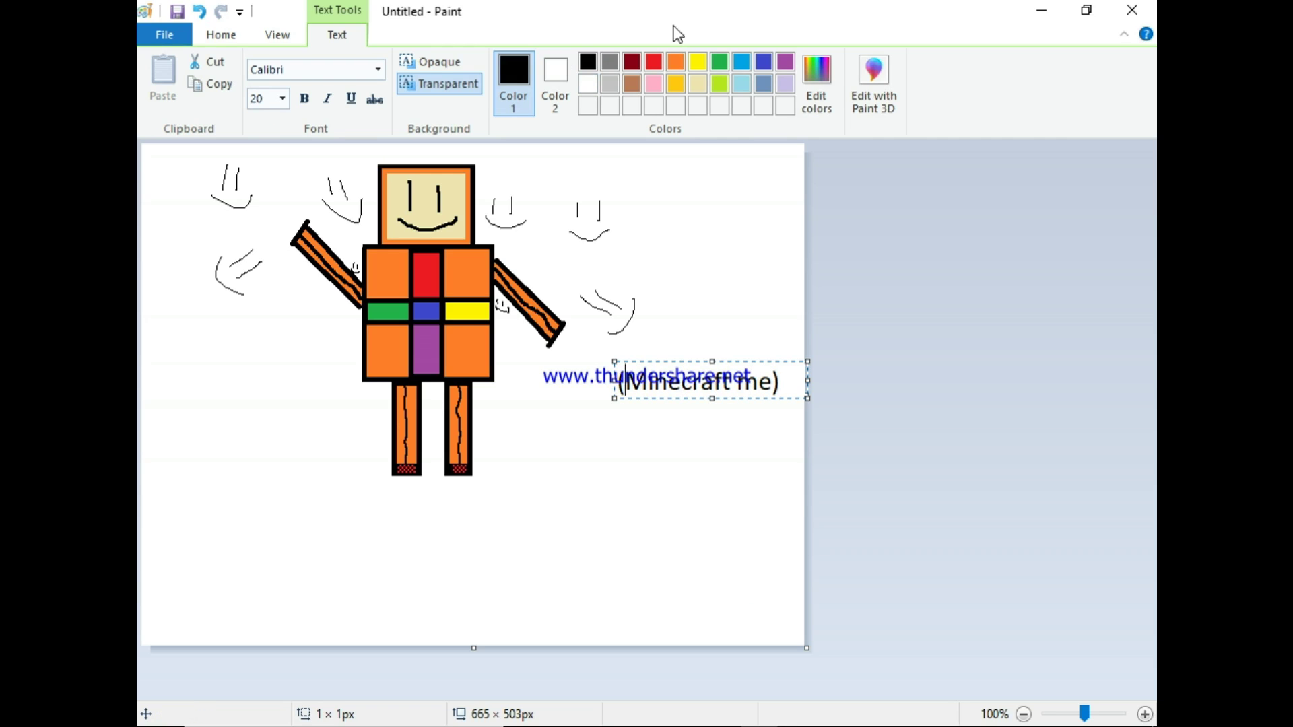
Step: Recolour the whole "(Minecraft me)" caption orange and place it on the canvas
click(676, 61)
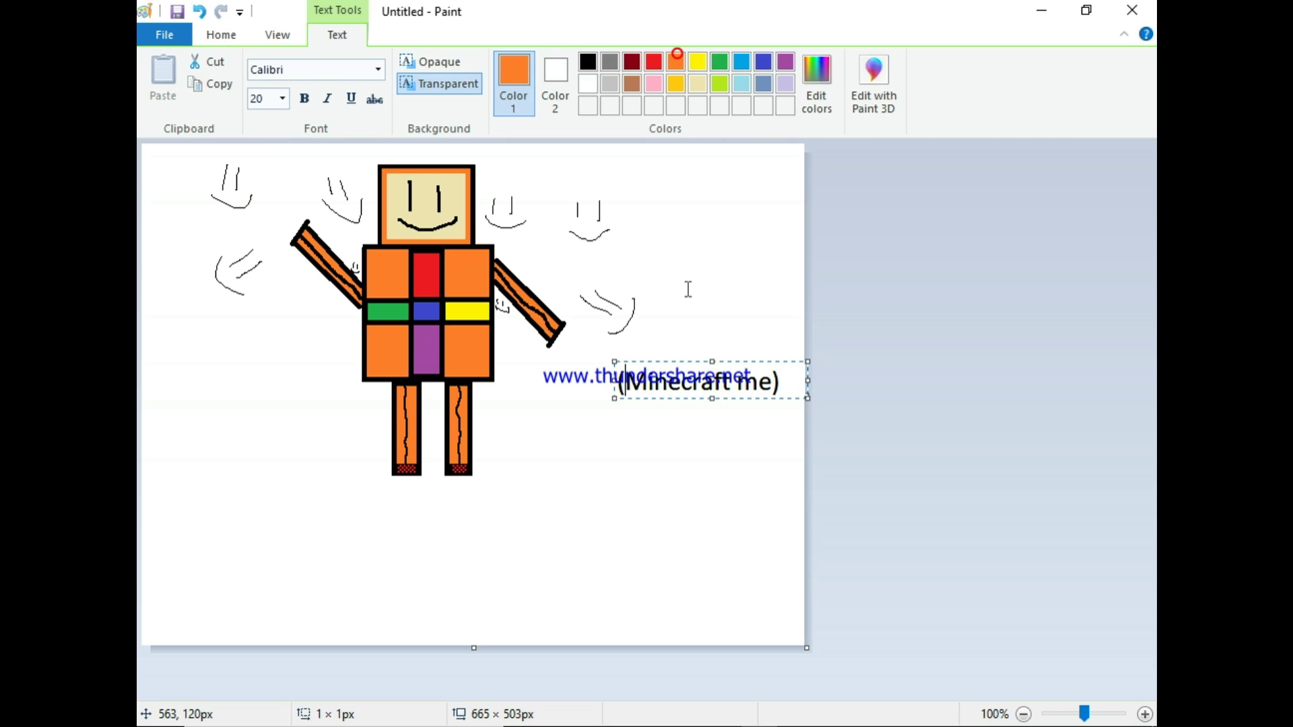
drag(781, 381, 619, 382)
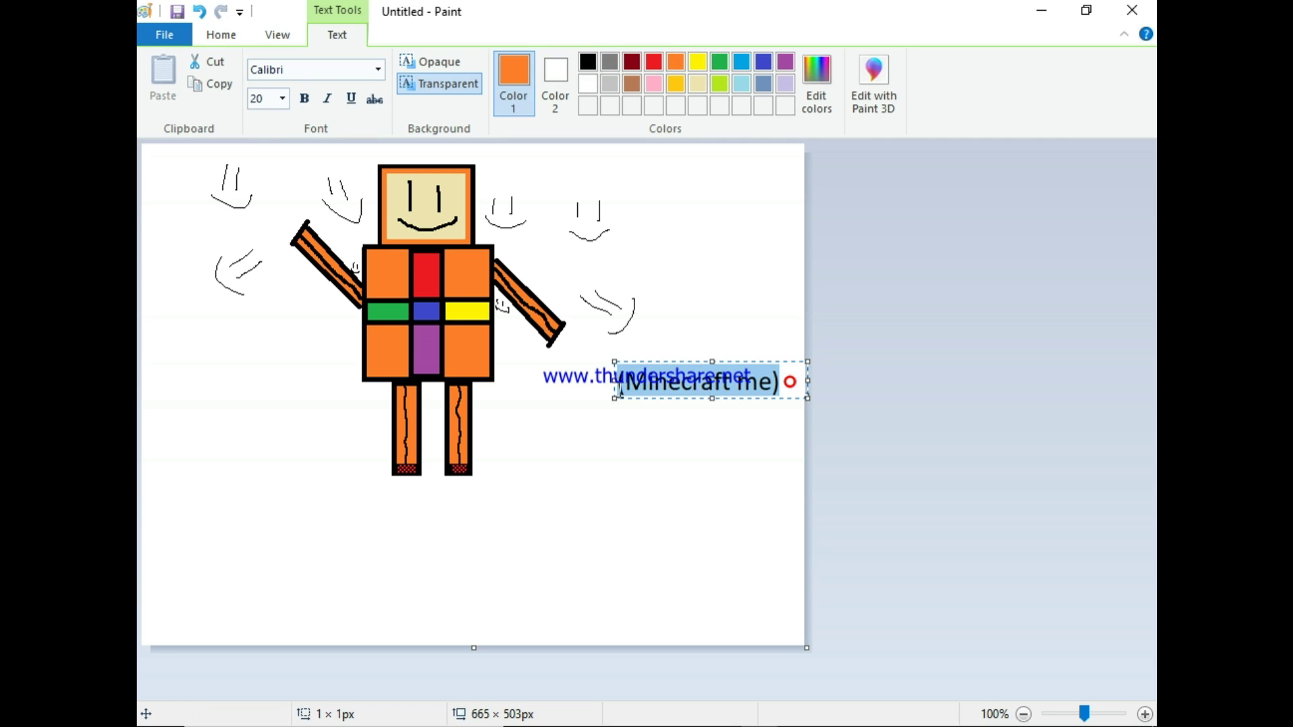
click(675, 61)
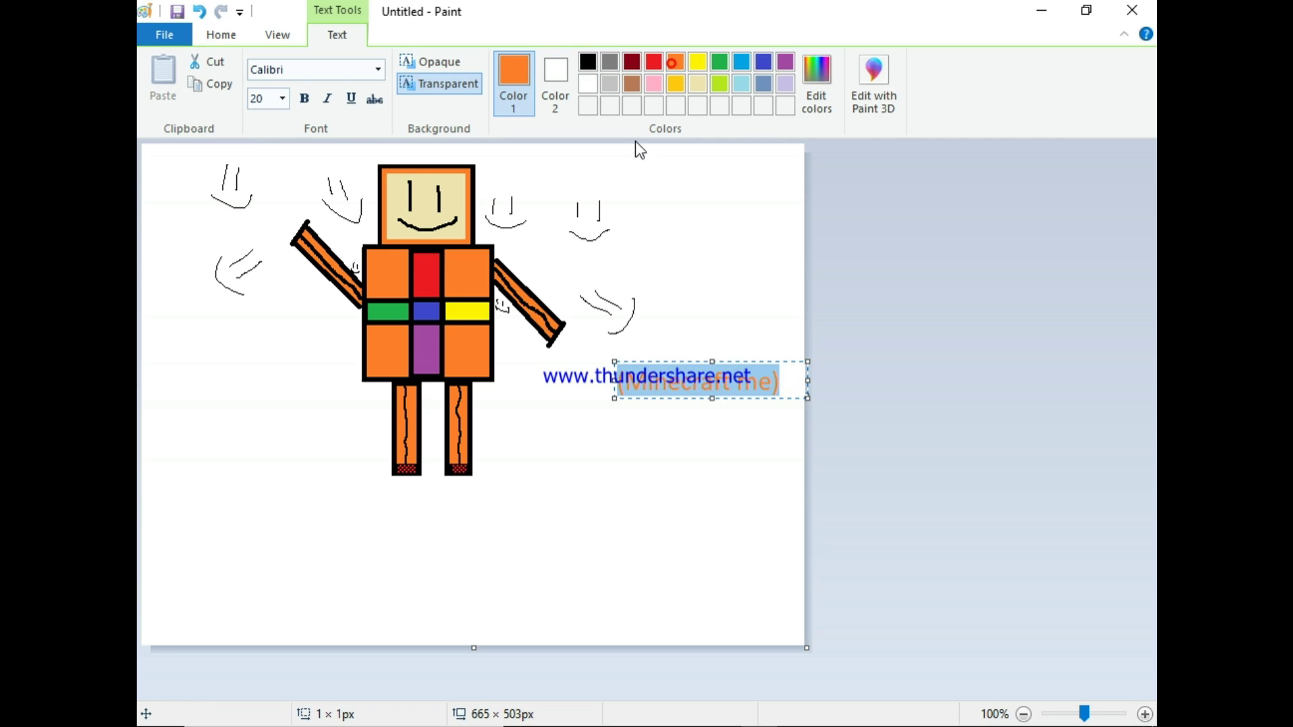
click(649, 288)
Step: Draw a thick orange Pencil arrow curving from beneath the caption to a point just below the figure's lowered arm
click(322, 75)
click(323, 74)
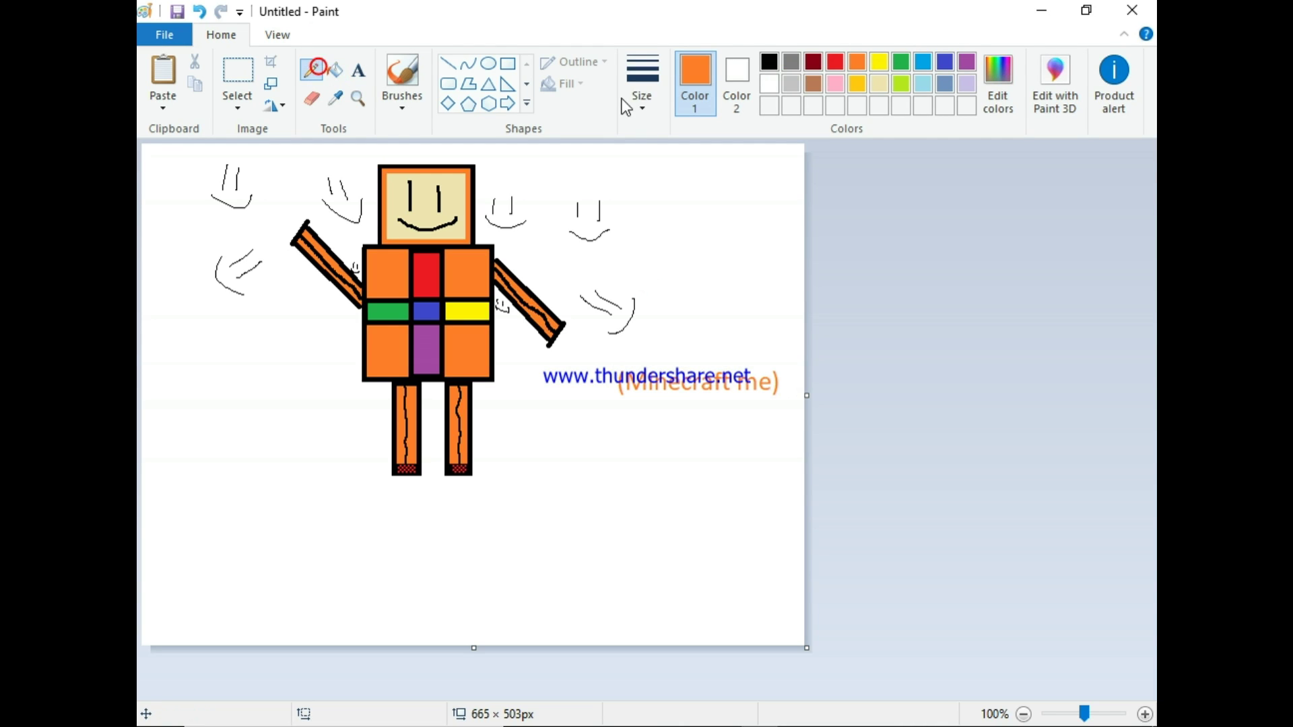
click(641, 105)
click(618, 261)
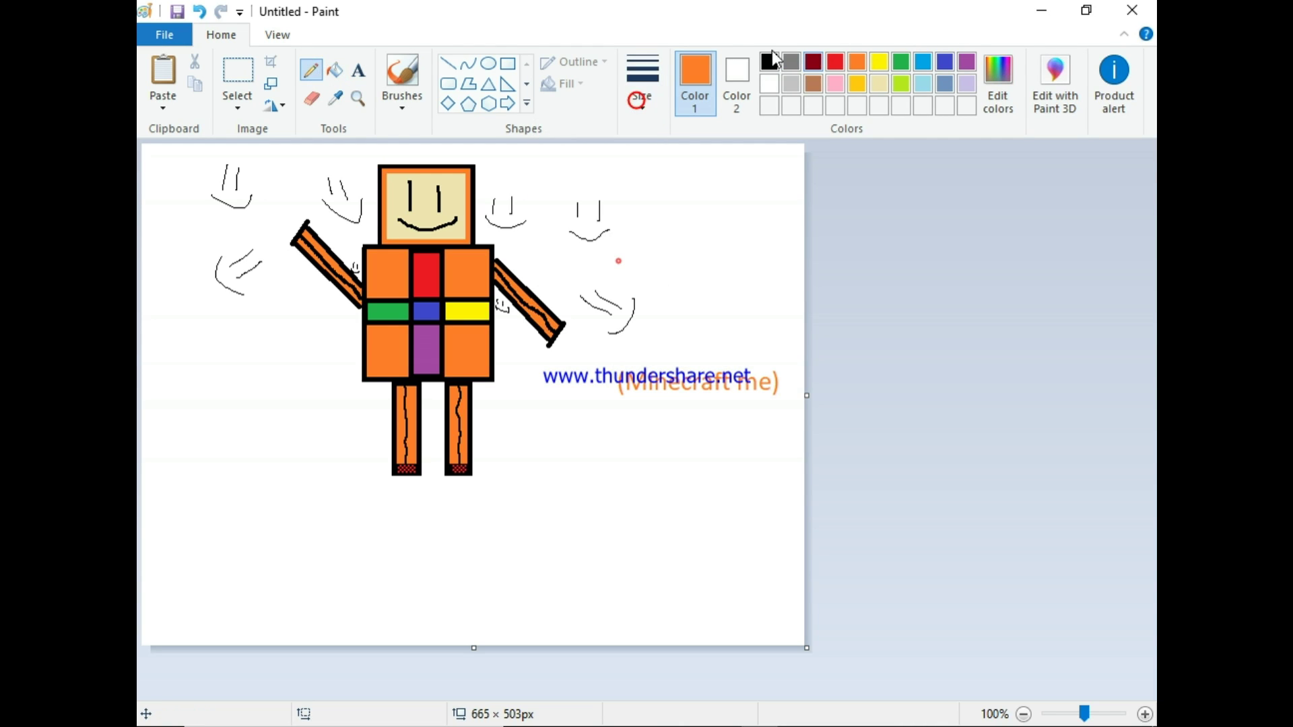
click(771, 63)
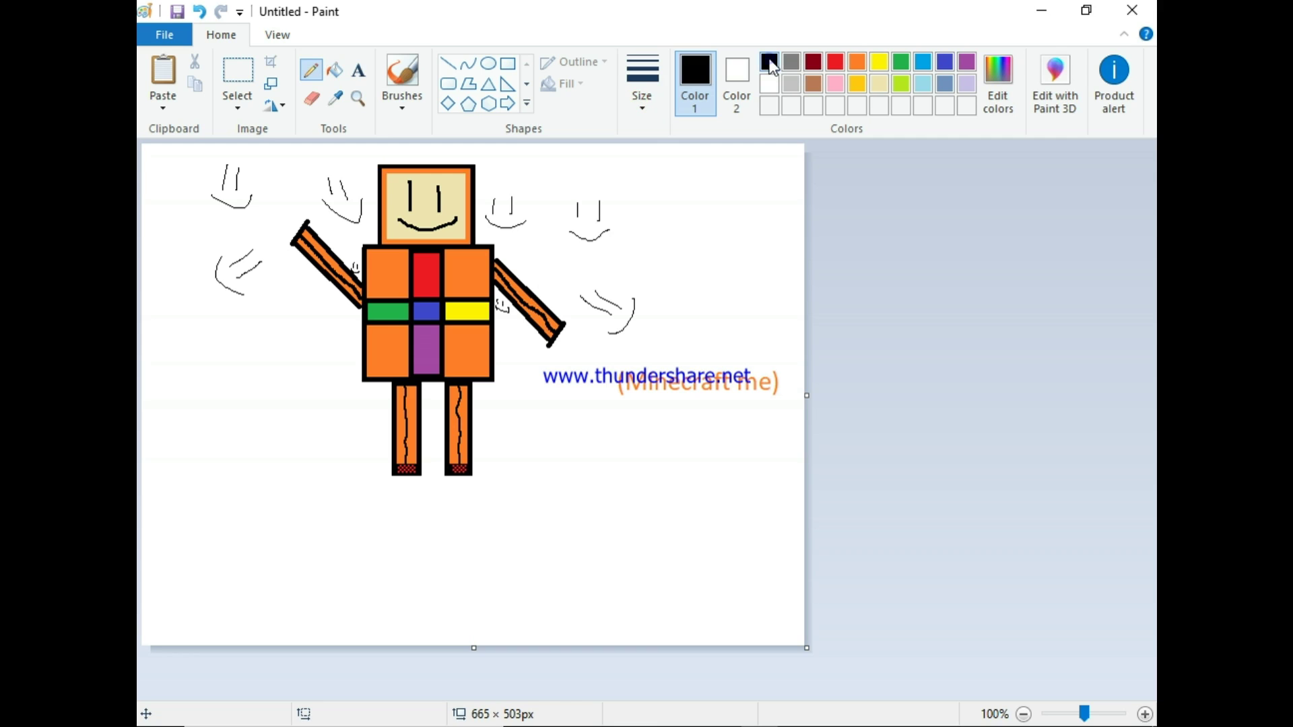
click(857, 62)
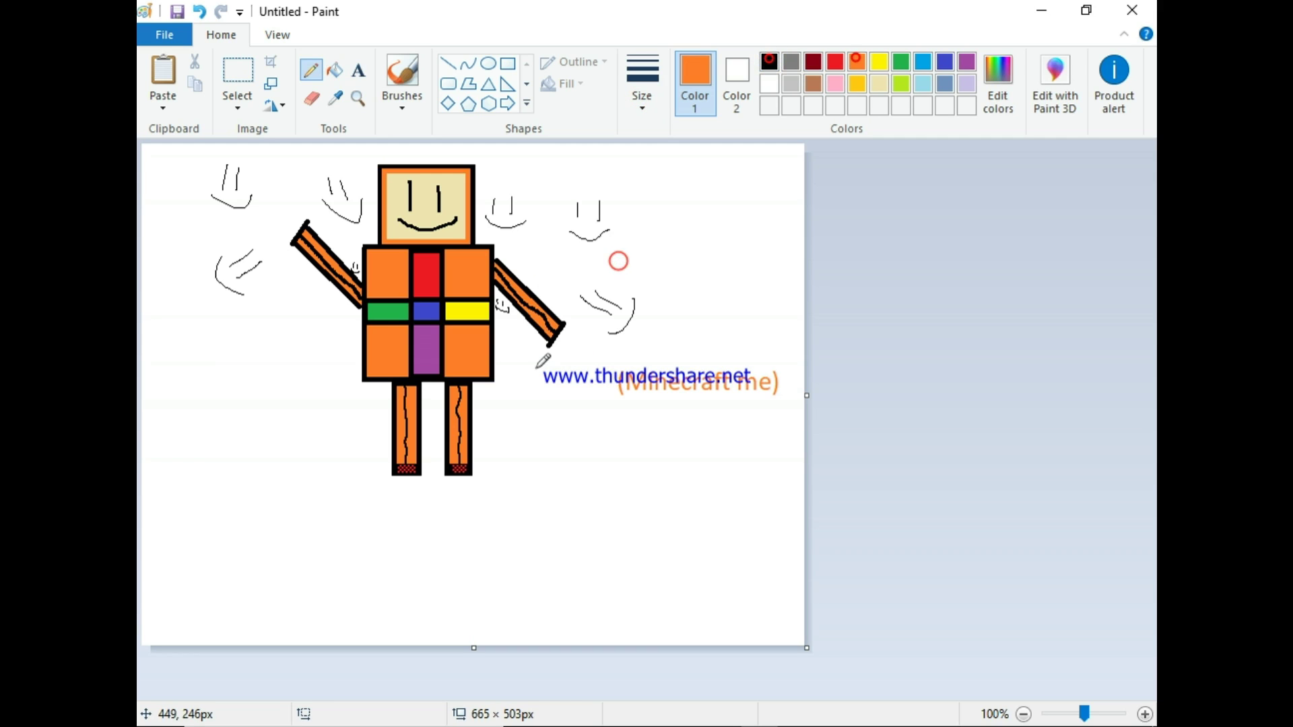
mouse_move(523, 372)
mouse_down()
mouse_move(529, 351)
mouse_move(651, 419)
mouse_move(700, 403)
mouse_up()
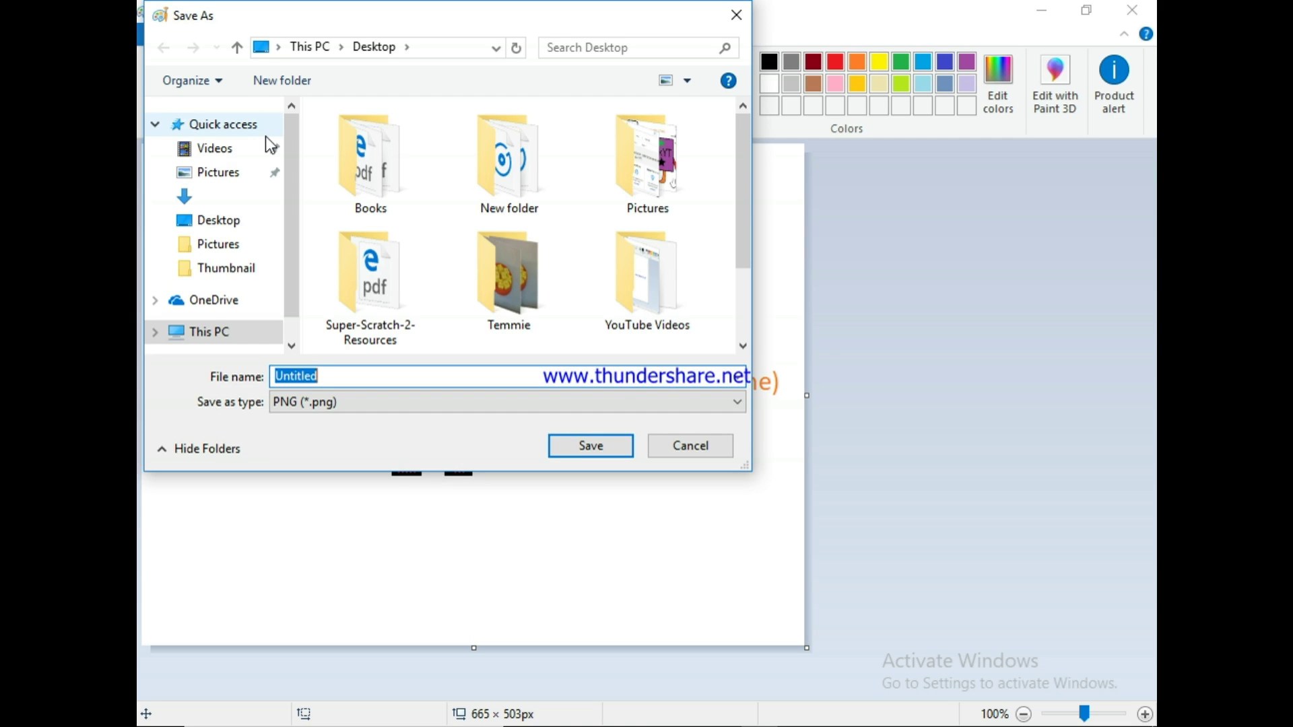
Step: Save the picture to the Desktop as a PNG file named "Drawing 2"
text(Drawing 2)
click(610, 446)
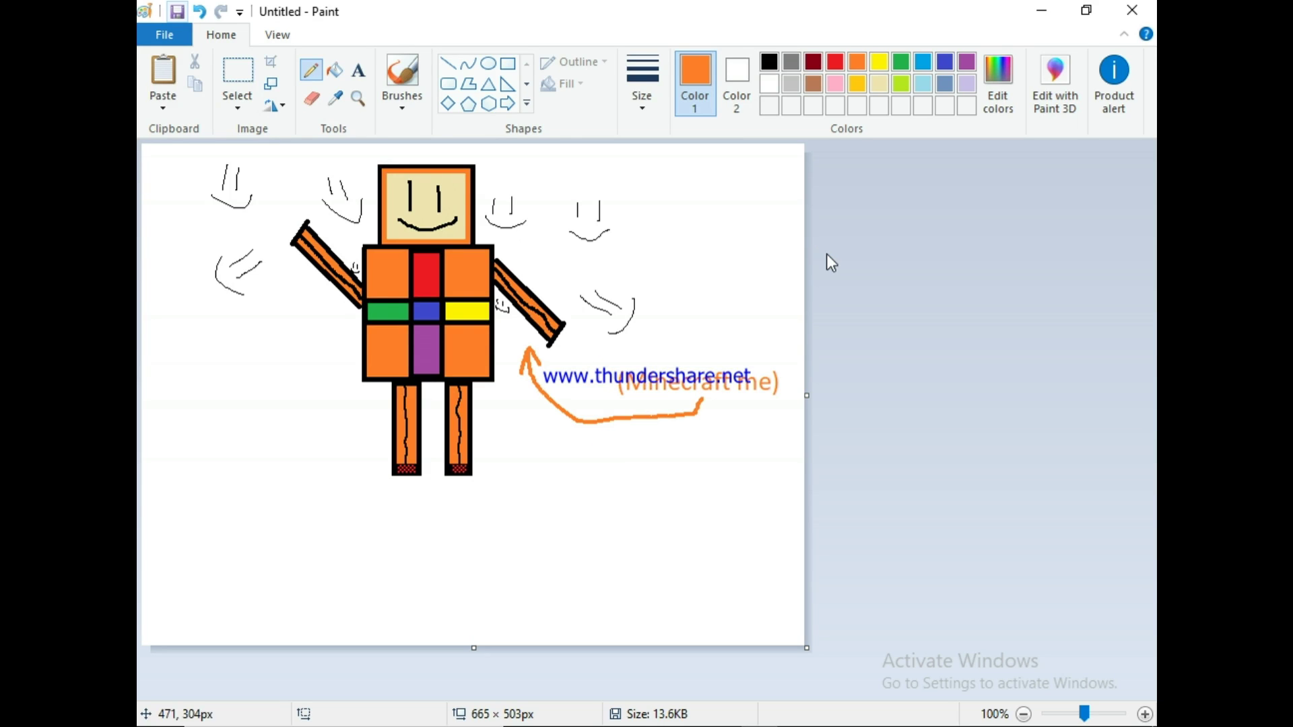
click(178, 14)
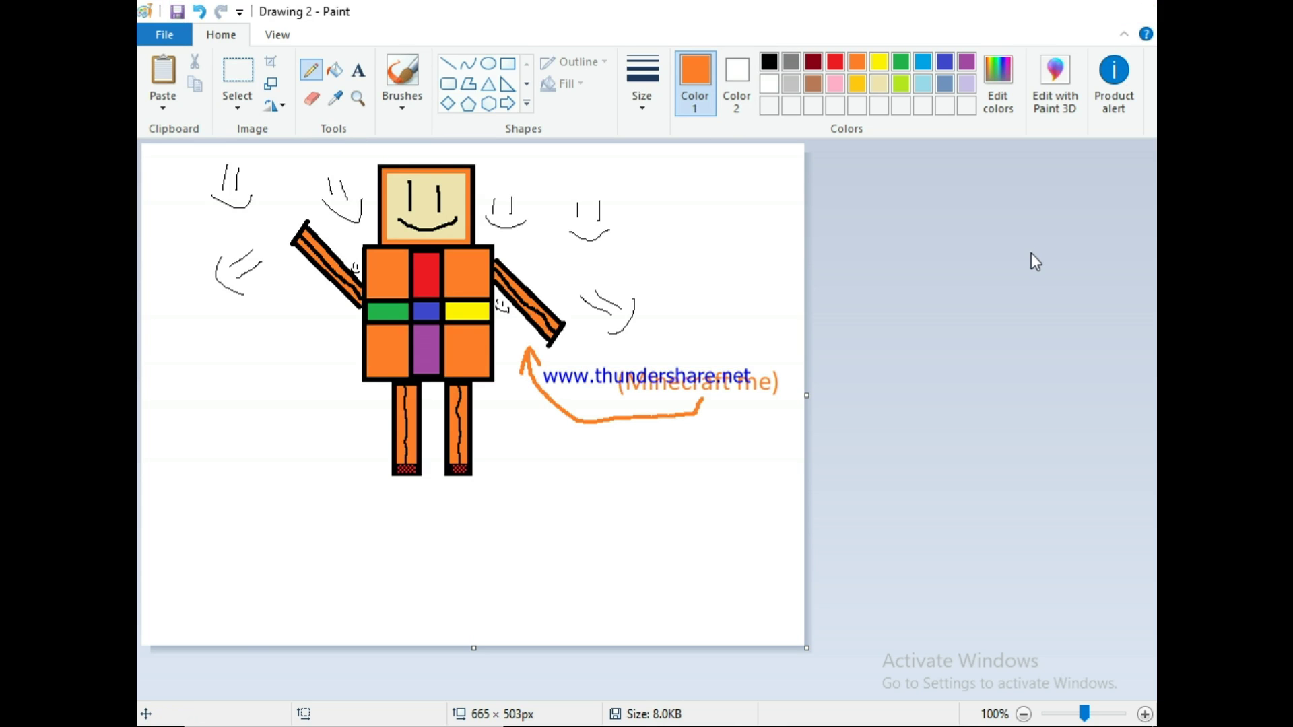
Step: Close Paint and switch to the Free Screen Recorder 8.2.0 window
key(alt+F4)
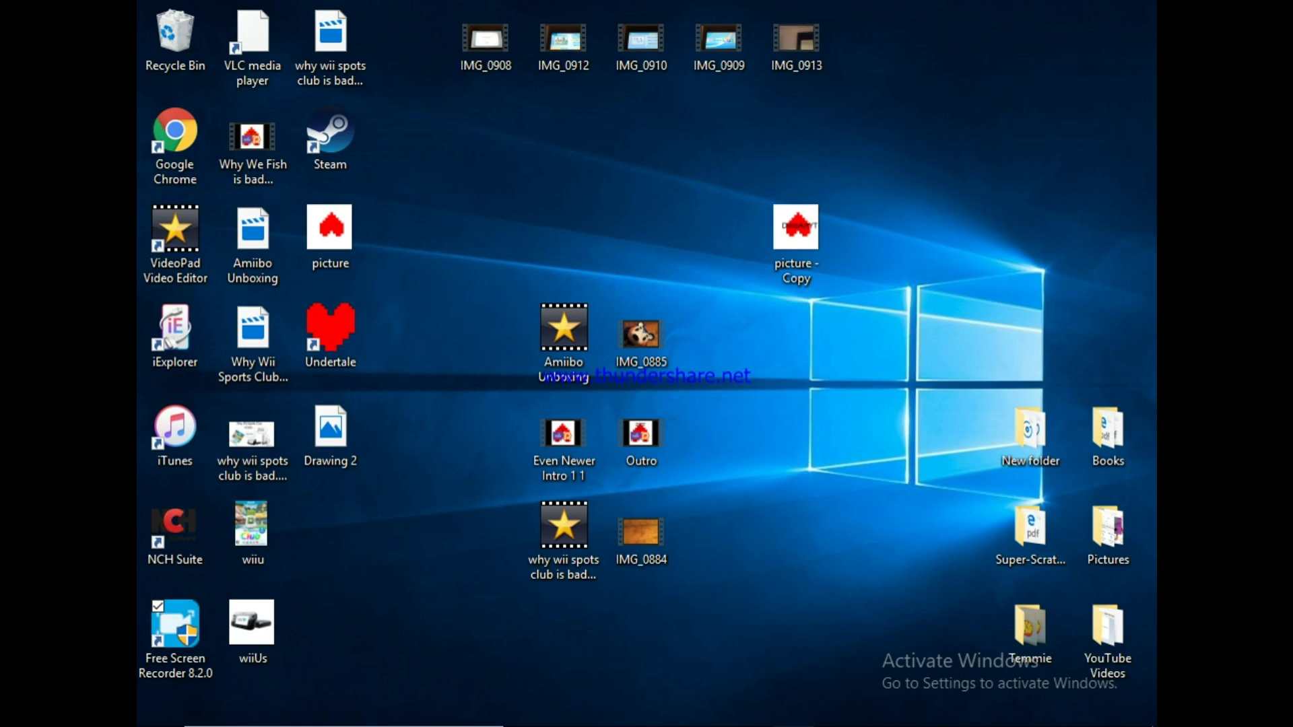
mouse_move(793, 726)
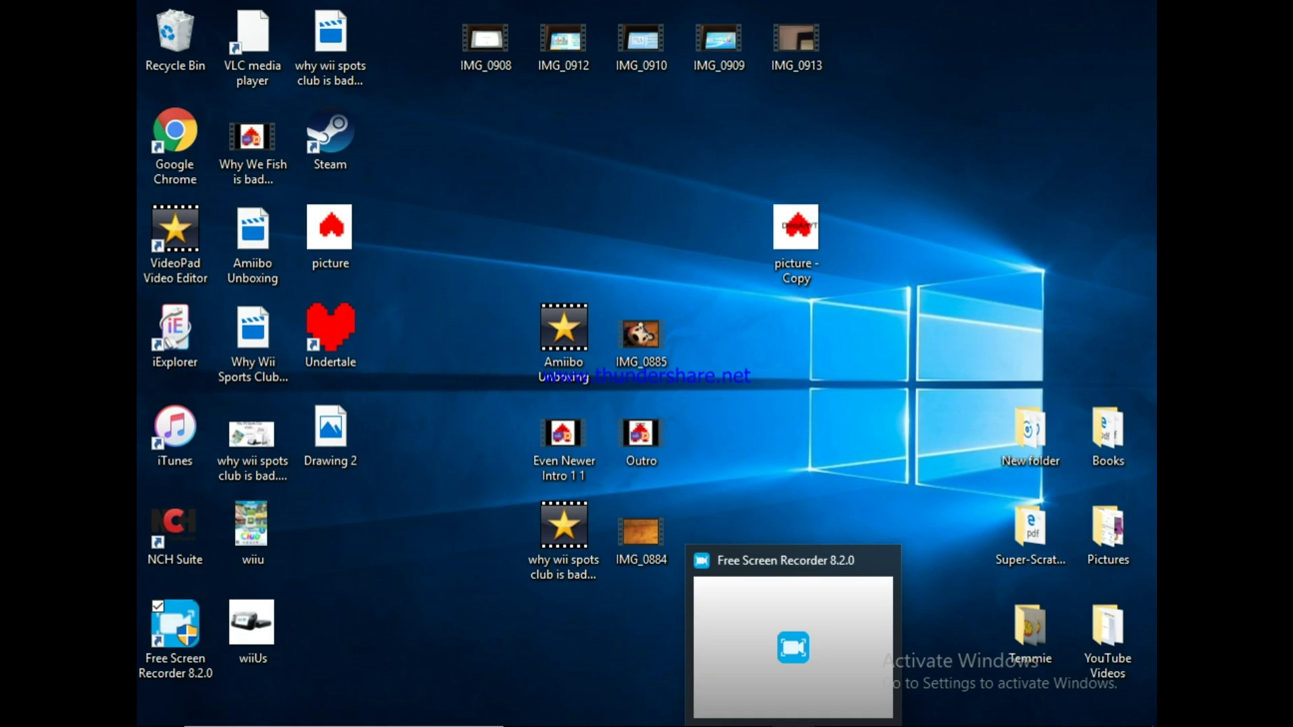
click(780, 673)
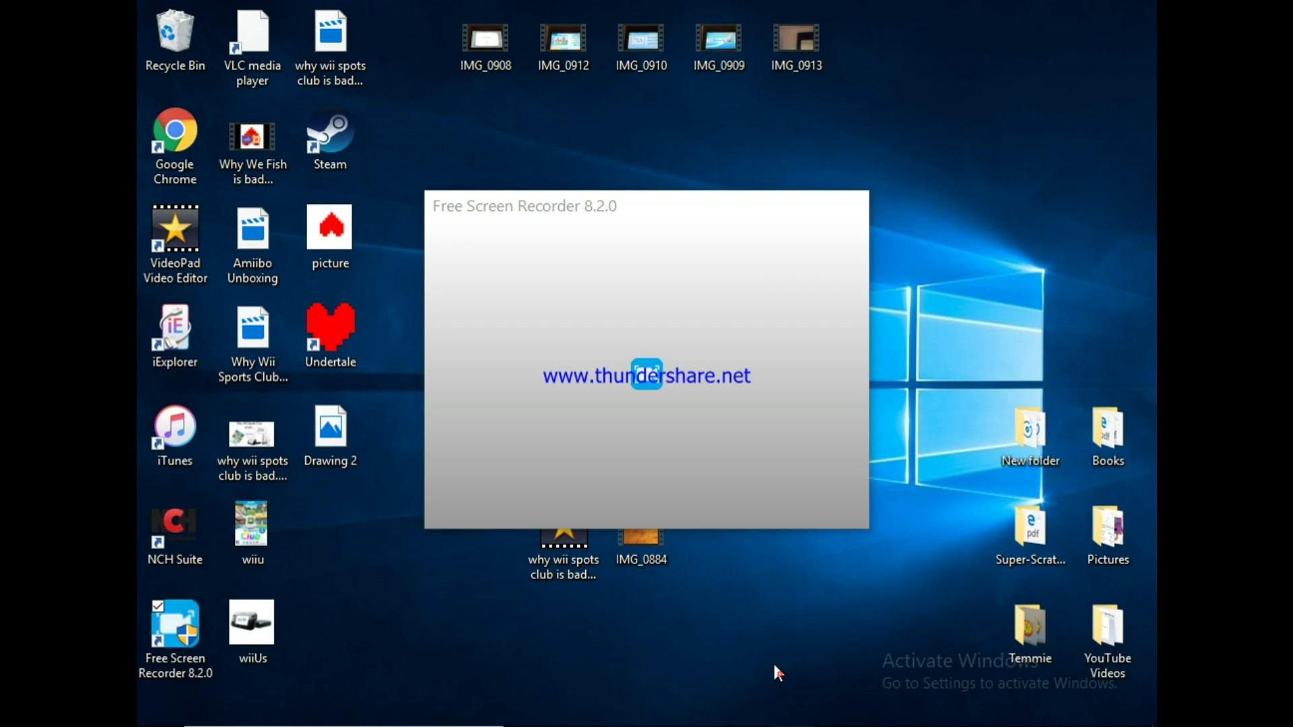